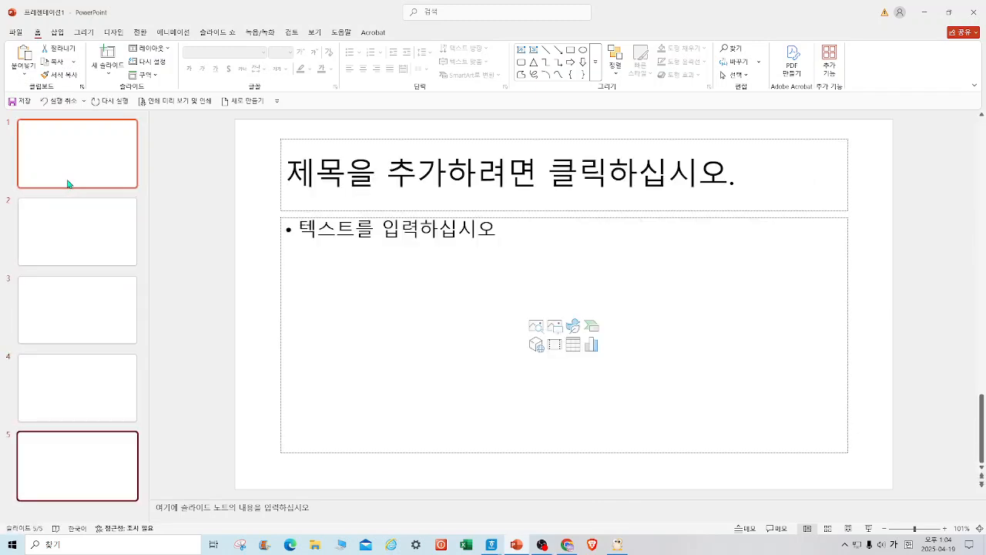
Step: Add a sixth slide and set the presentation's slide size to A4 (210x297mm), scaling the content to ensure fit
{"action": "key", "text": "Return"}
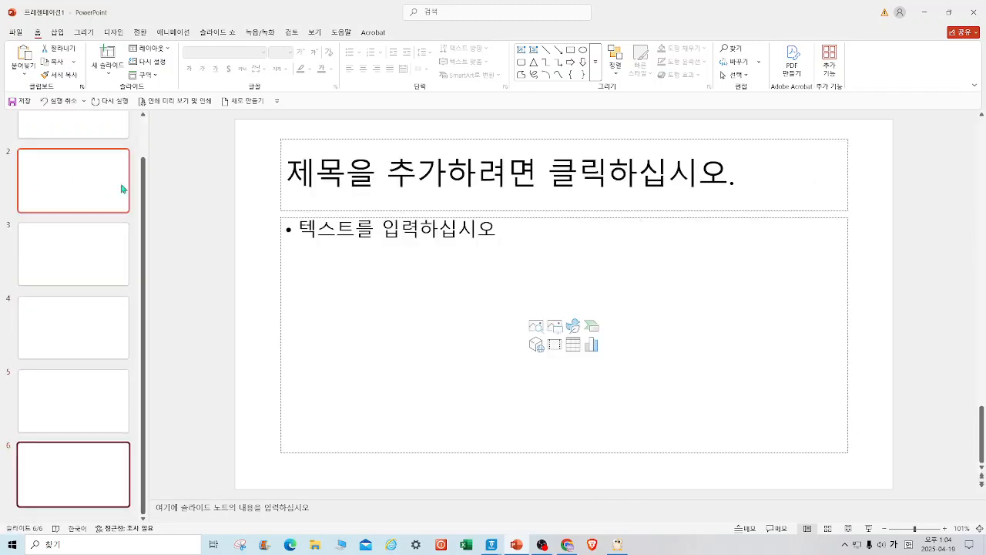
{"action": "left_click", "coordinate": [116, 35]}
{"action": "left_click", "coordinate": [892, 77]}
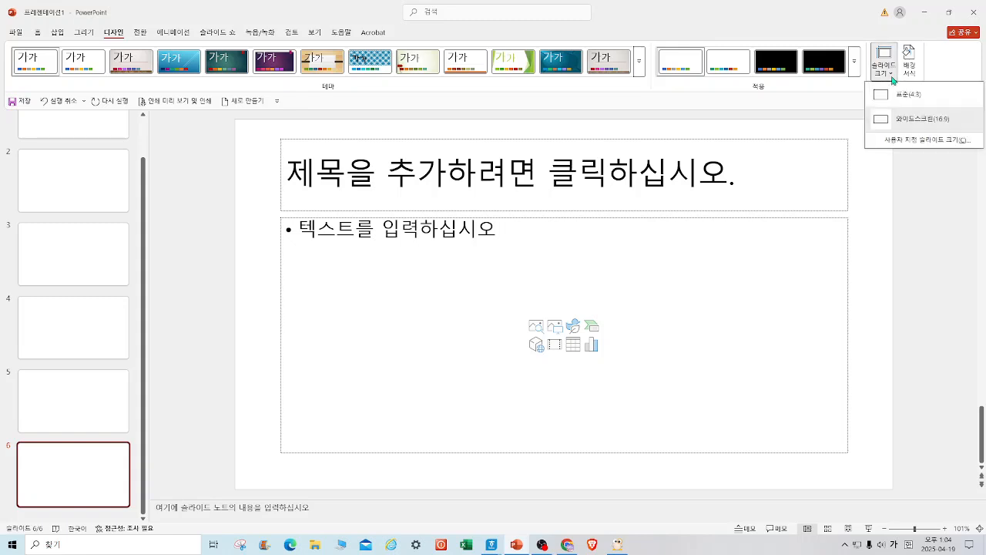
{"action": "left_click", "coordinate": [924, 139]}
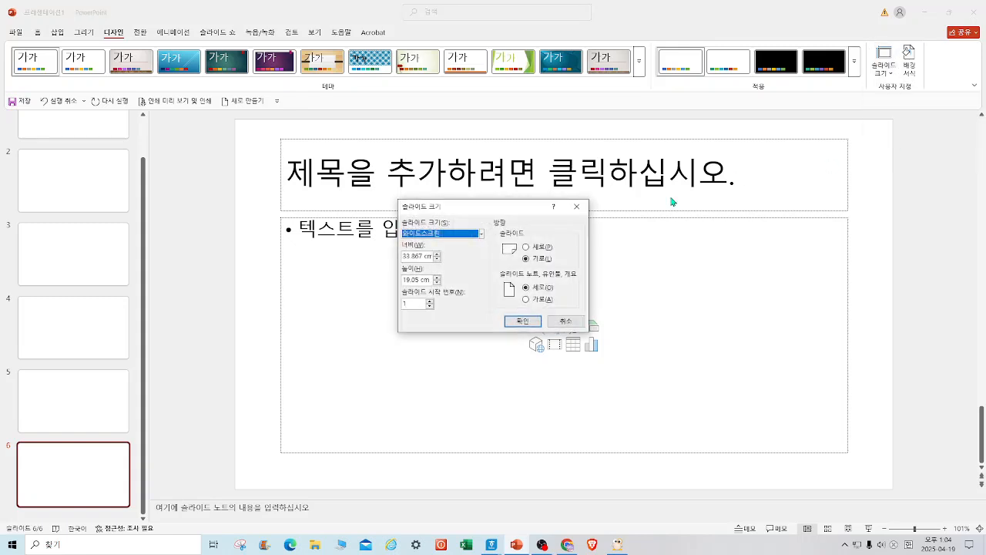
{"action": "left_click", "coordinate": [481, 233]}
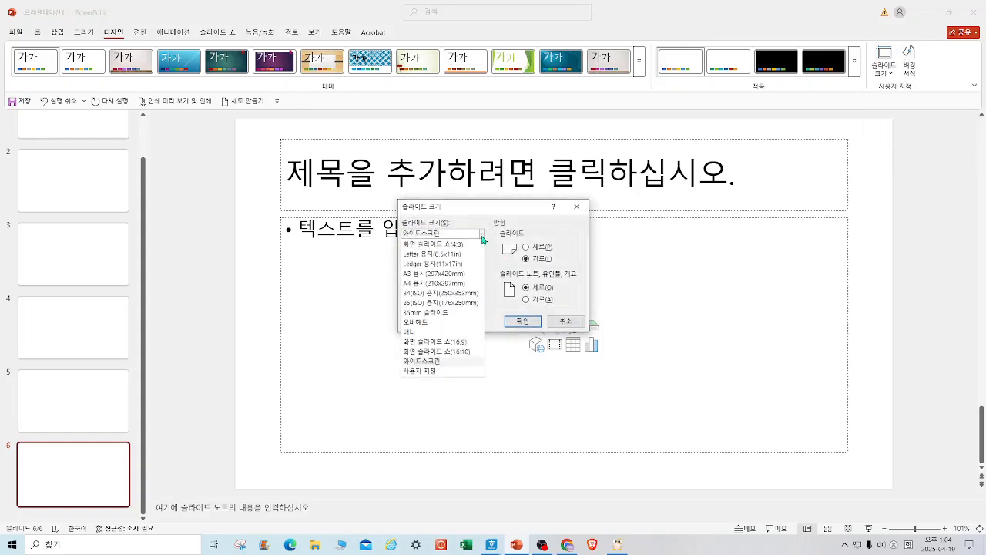
{"action": "left_click", "coordinate": [458, 283]}
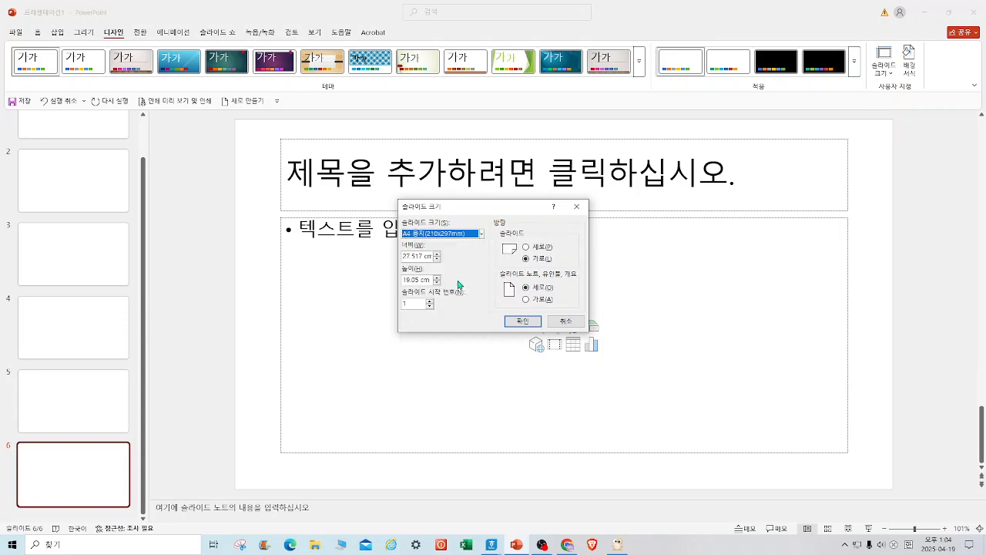
{"action": "left_click", "coordinate": [532, 322]}
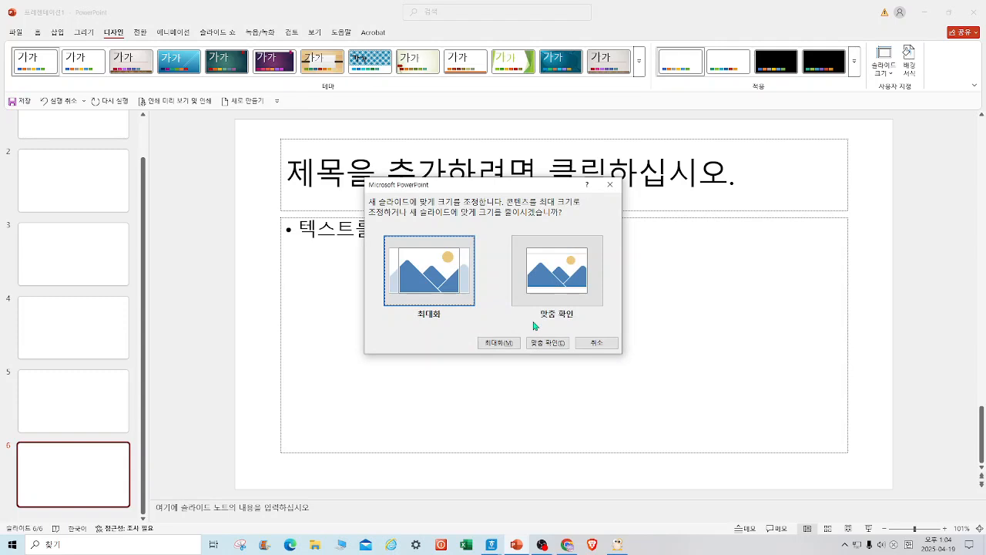
{"action": "left_click", "coordinate": [546, 342]}
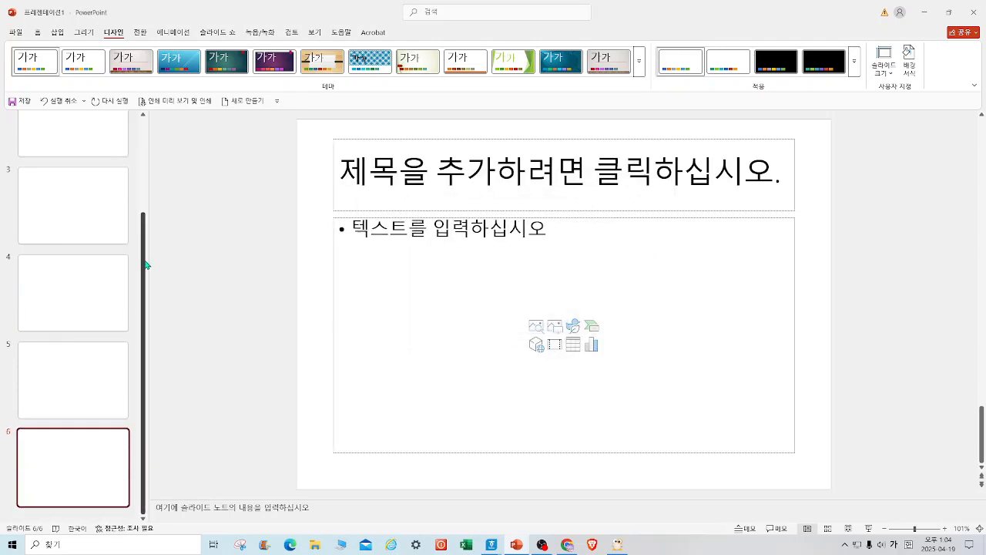
Step: Insert the three desktop pictures from 25년4월파포차트A.JPG through 25년4월ITQ파포A목차.JPG on slide 6
{"action": "left_click_drag", "start_coordinate": [144, 240], "coordinate": [151, 131]}
{"action": "left_click", "coordinate": [59, 35]}
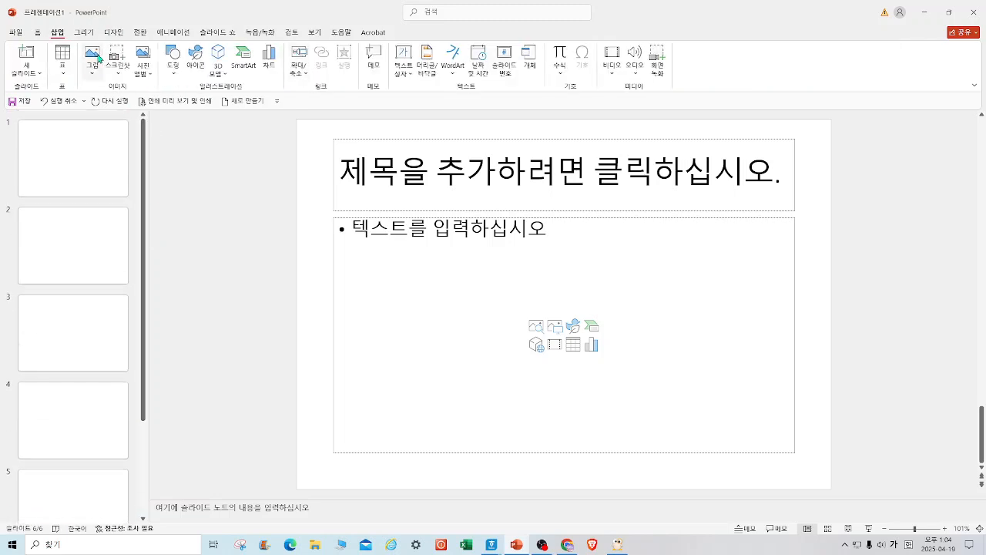
{"action": "left_click", "coordinate": [116, 65]}
{"action": "left_click", "coordinate": [257, 114]}
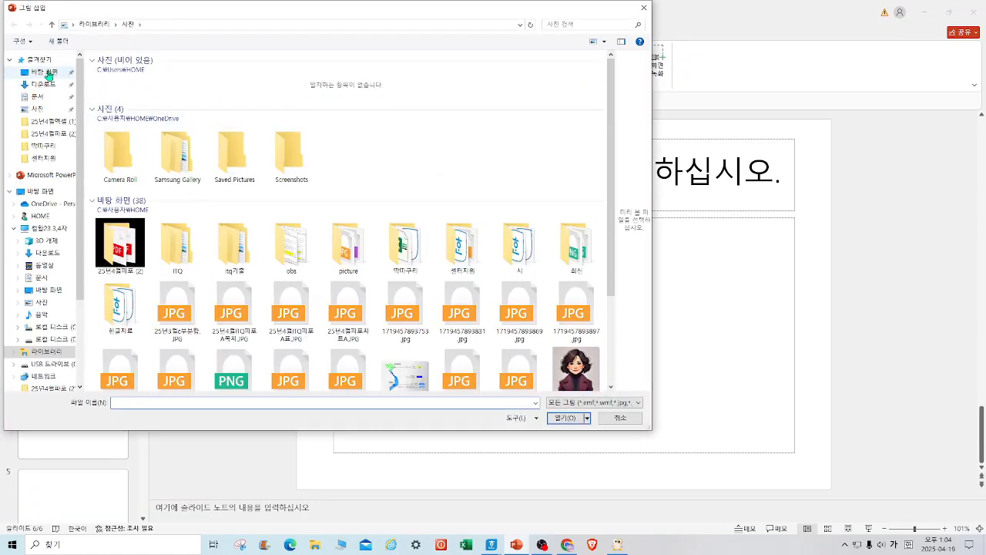
{"action": "left_click", "coordinate": [46, 73]}
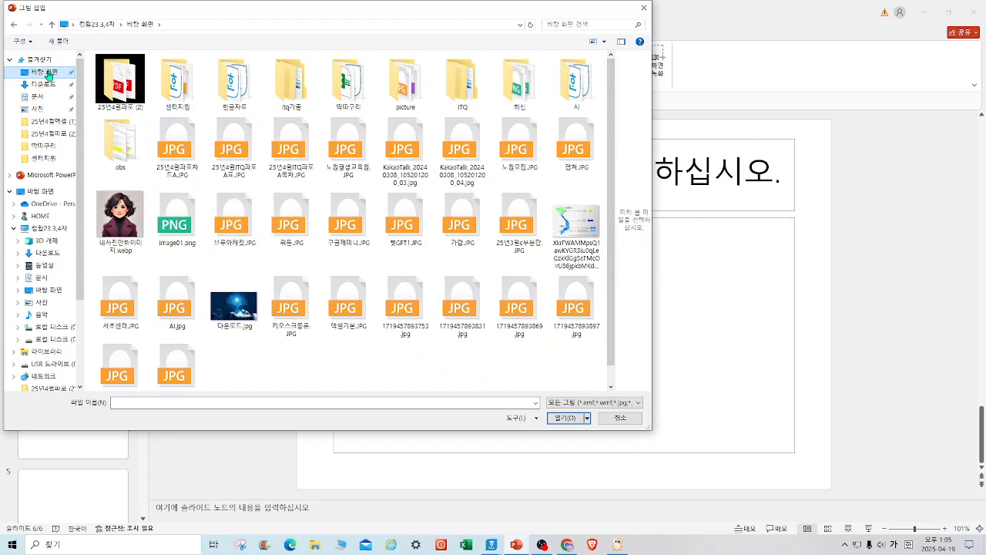
{"action": "left_click", "coordinate": [178, 154]}
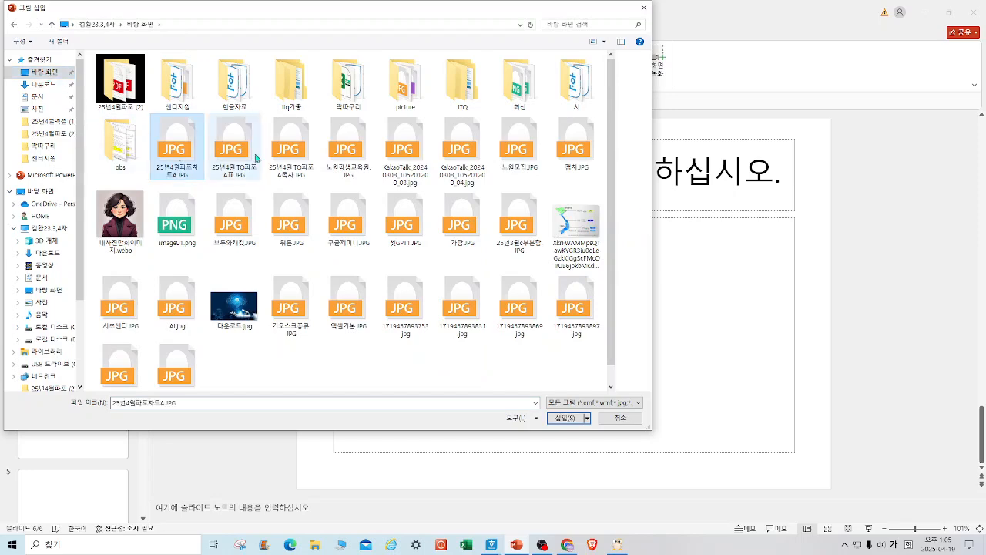
{"action": "left_click", "coordinate": [291, 158], "text": "shift"}
{"action": "left_click", "coordinate": [580, 418]}
{"action": "left_click", "coordinate": [828, 377]}
Step: Move the Carbon Neutrality picture from slide 6 to slide 2, shrinking it and placing it beside the slide's left edge
{"action": "left_click_drag", "start_coordinate": [588, 251], "coordinate": [287, 255]}
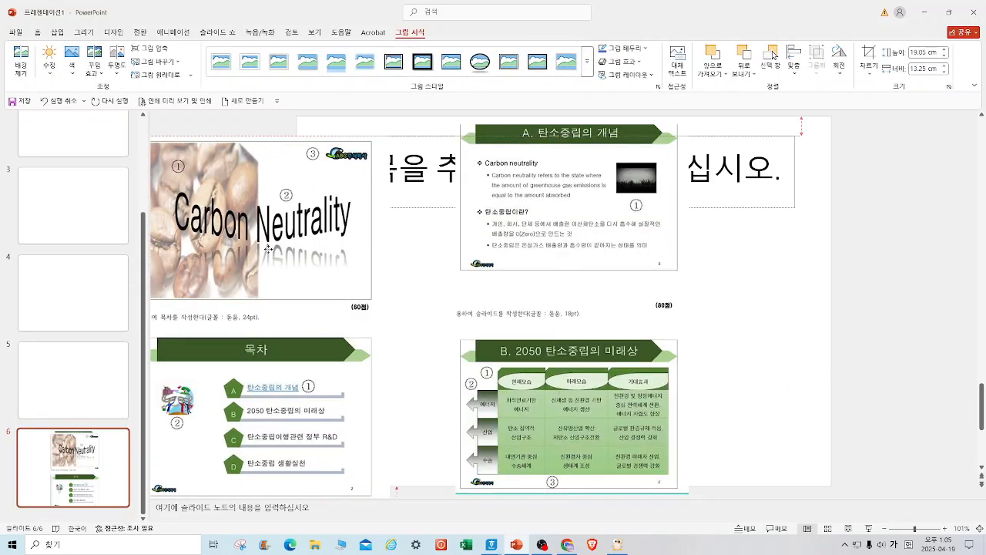
{"action": "right_click", "coordinate": [329, 175]}
{"action": "left_click", "coordinate": [358, 198]}
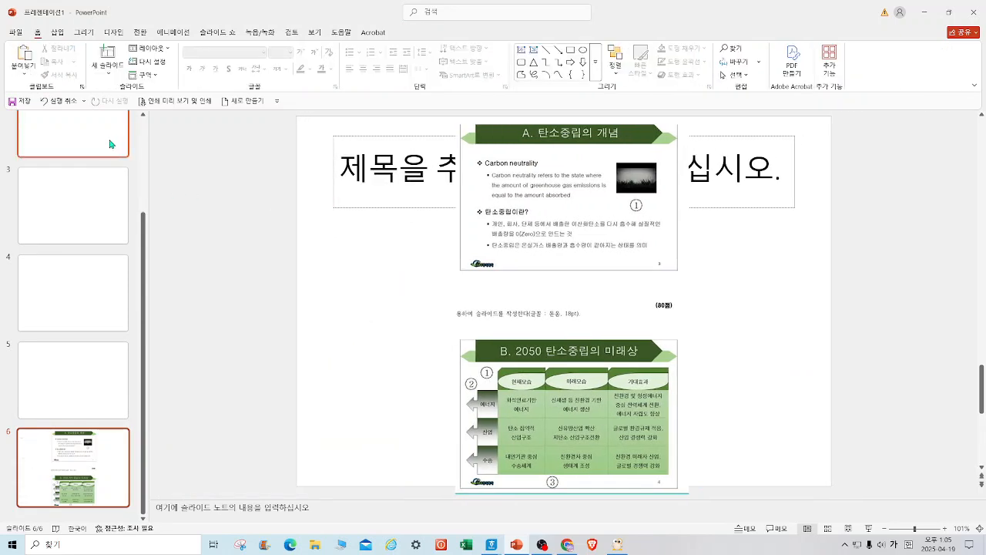
{"action": "left_click", "coordinate": [109, 144]}
{"action": "right_click", "coordinate": [198, 151]}
{"action": "left_click", "coordinate": [228, 199]}
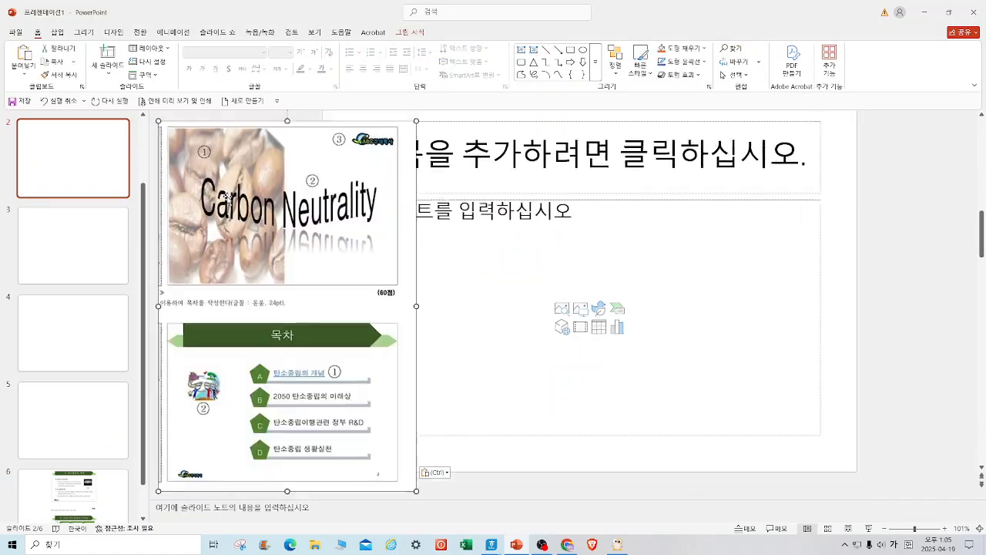
{"action": "left_click_drag", "start_coordinate": [417, 124], "coordinate": [353, 215]}
{"action": "left_click_drag", "start_coordinate": [298, 284], "coordinate": [291, 219]}
Step: Cut the picture with sections A and B from slide 6 and paste it on slide 3
{"action": "left_click", "coordinate": [110, 510]}
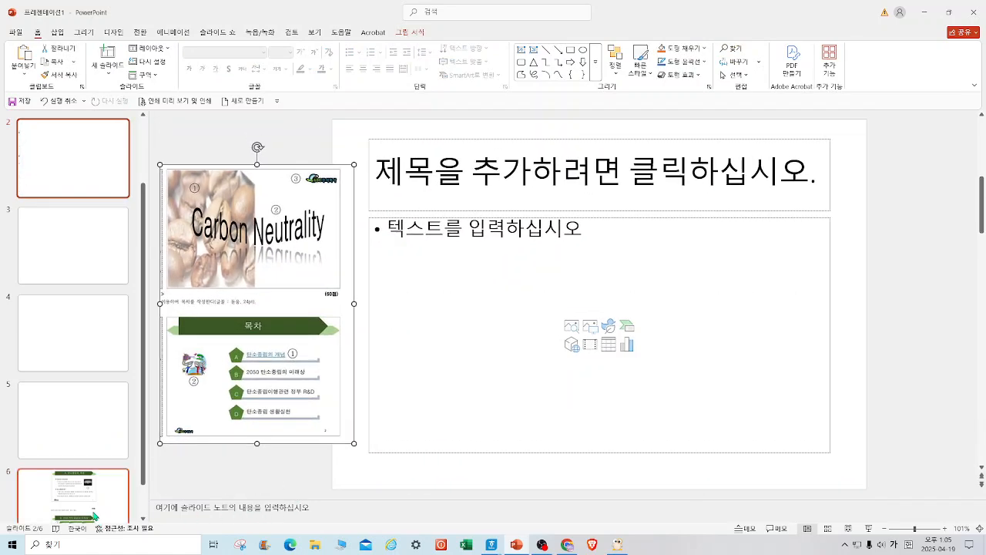
{"action": "right_click", "coordinate": [555, 249]}
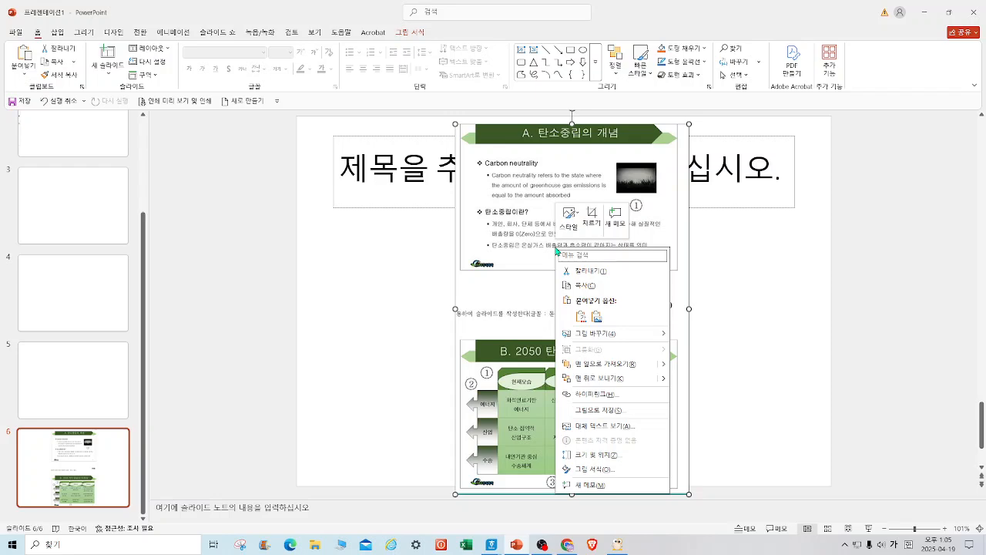
{"action": "left_click", "coordinate": [590, 278]}
{"action": "left_click", "coordinate": [90, 221]}
{"action": "right_click", "coordinate": [195, 181]}
{"action": "left_click", "coordinate": [220, 214]}
Step: Move the picture with sections C and D from slide 6 to slide 5 and place it off the slide's left edge
{"action": "left_click", "coordinate": [73, 467]}
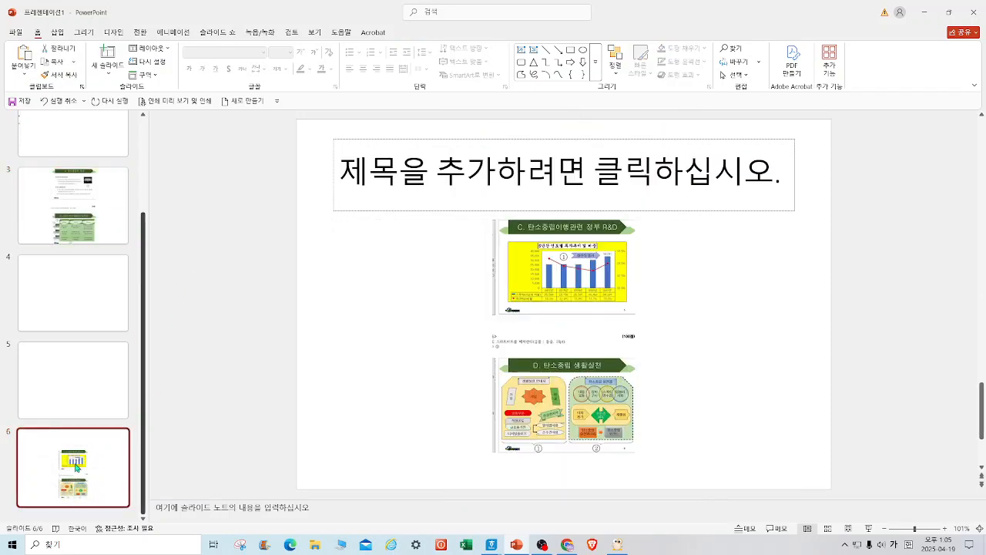
{"action": "right_click", "coordinate": [534, 266]}
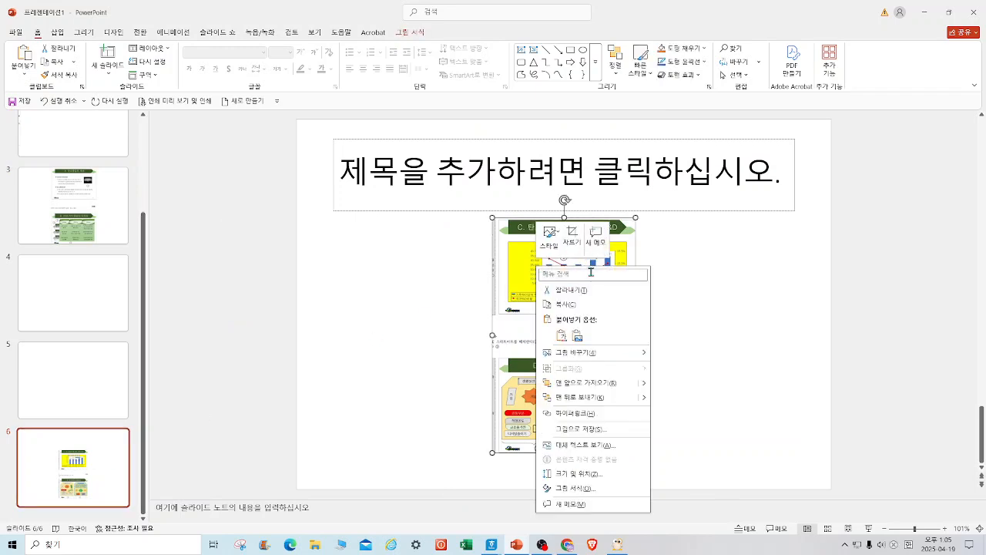
{"action": "left_click", "coordinate": [578, 294]}
{"action": "left_click", "coordinate": [77, 383]}
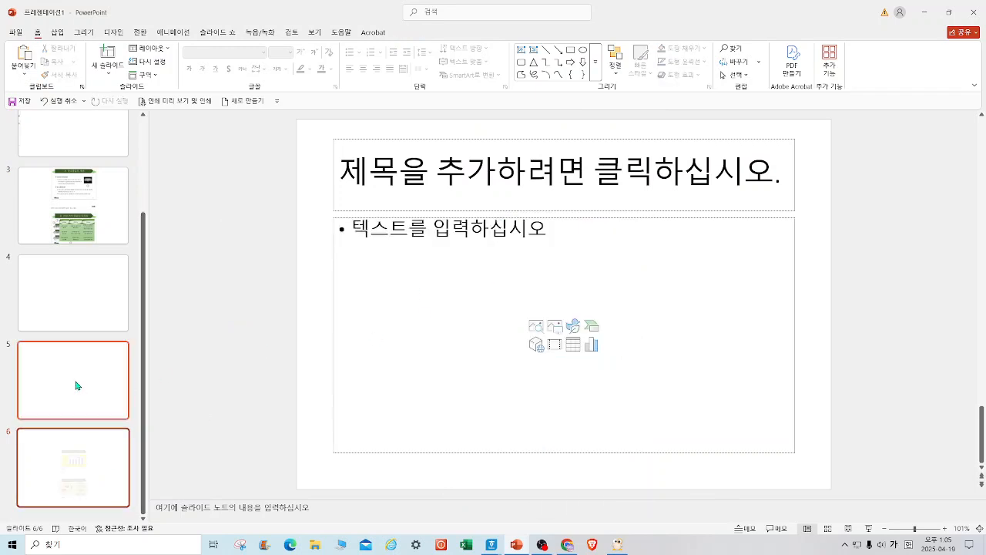
{"action": "right_click", "coordinate": [189, 188]}
{"action": "left_click", "coordinate": [215, 228]}
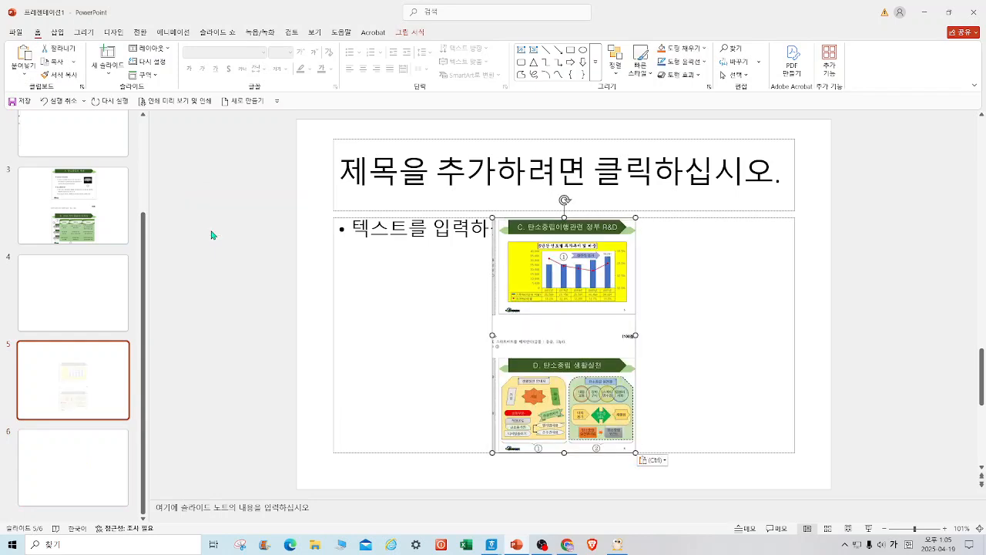
{"action": "left_click_drag", "start_coordinate": [183, 214], "coordinate": [196, 224]}
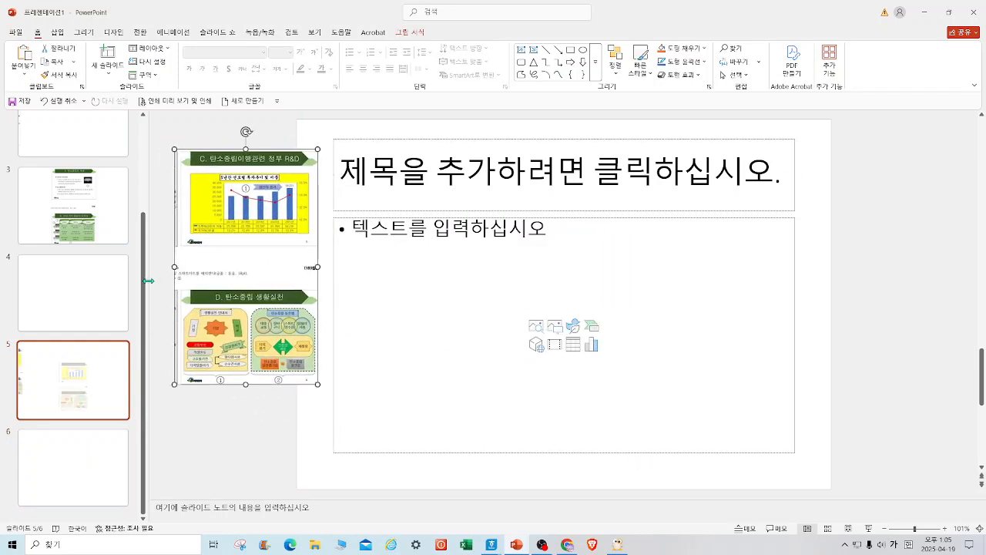
Step: Go to slide 2 and open its layout in Slide Master view
{"action": "scroll", "coordinate": [139, 185], "scroll_direction": "up", "scroll_amount": 1}
{"action": "scroll", "coordinate": [139, 185], "scroll_direction": "up", "scroll_amount": 1}
{"action": "left_click", "coordinate": [83, 241]}
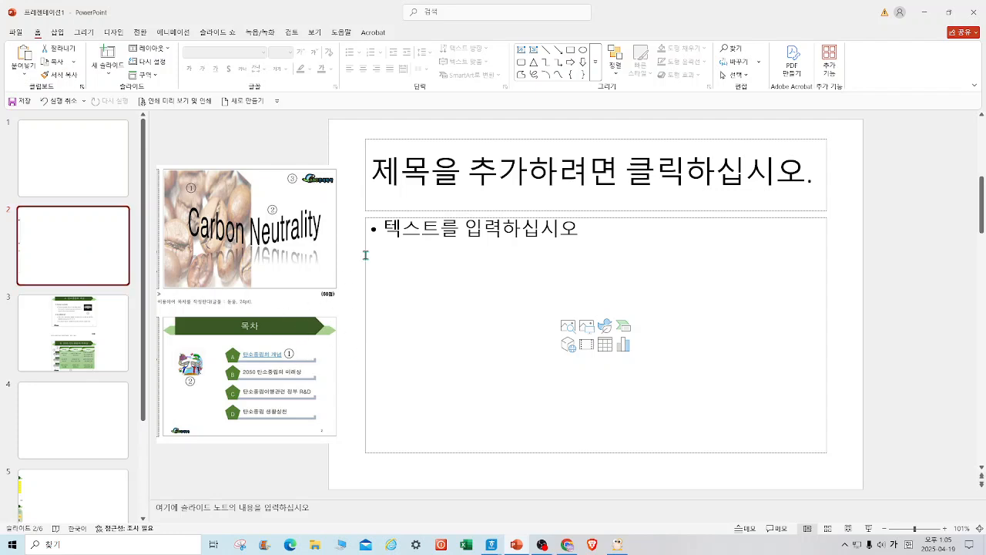
{"action": "left_click", "coordinate": [315, 33]}
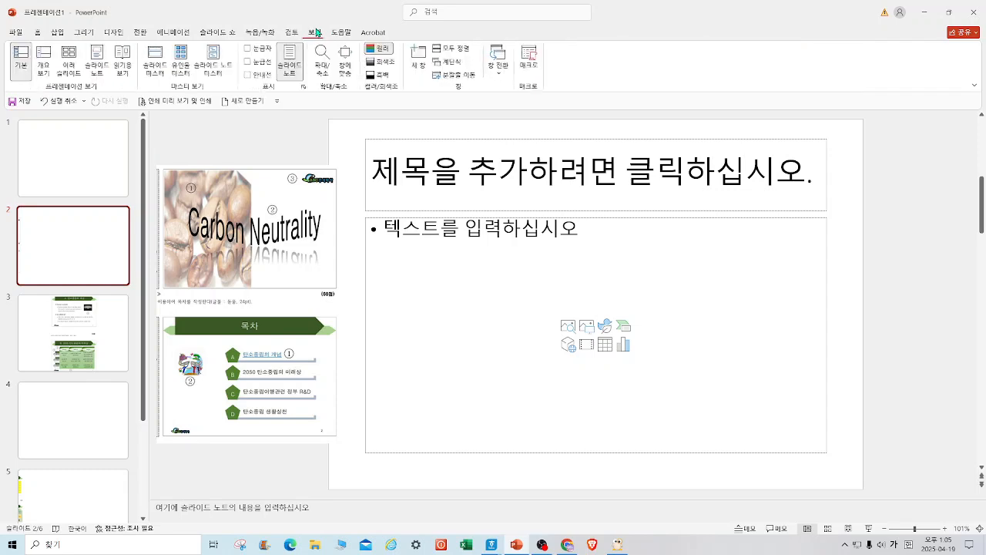
{"action": "left_click", "coordinate": [156, 55]}
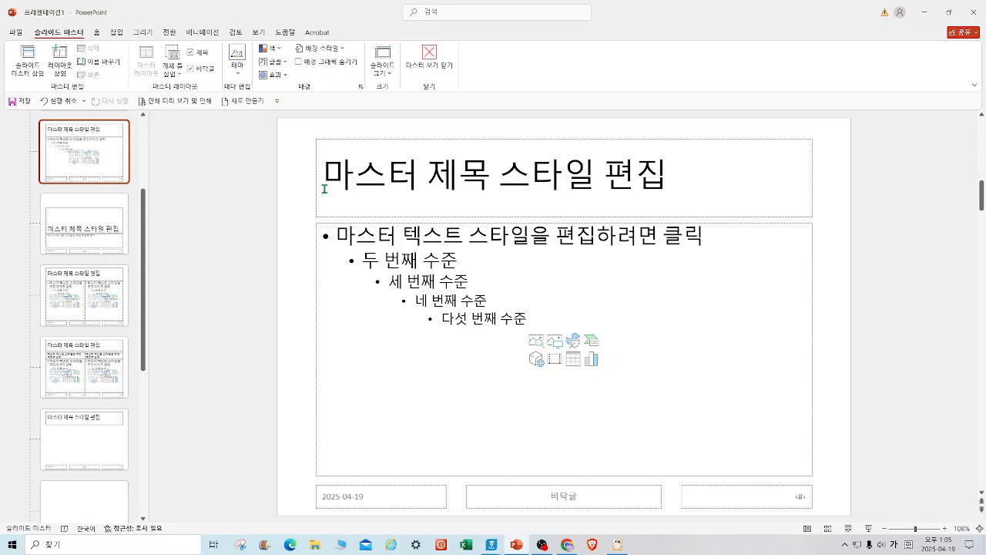
Step: Draw a chevron block arrow across the layout's full width over the title, about 27.5 cm wide and 1.3 cm high
{"action": "left_click", "coordinate": [117, 32]}
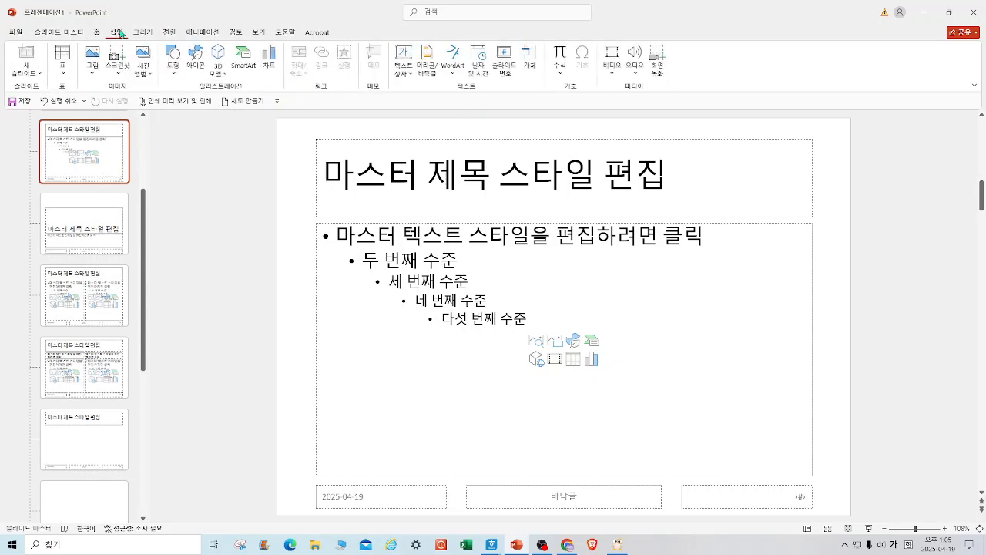
{"action": "left_click", "coordinate": [174, 70]}
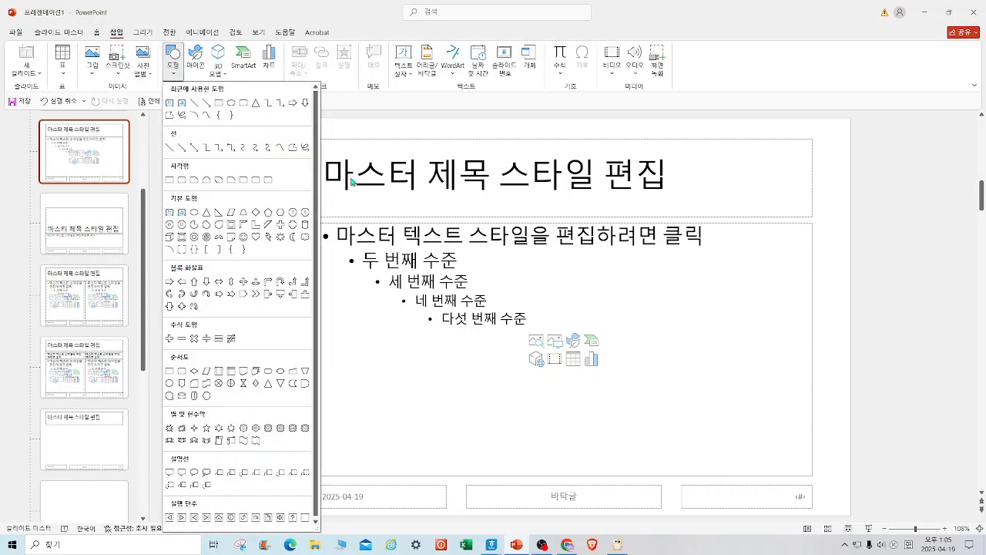
{"action": "left_click", "coordinate": [255, 294]}
{"action": "left_click_drag", "start_coordinate": [278, 165], "coordinate": [851, 192]}
Step: Change the chevron band into a hexagon and lengthen its pointed ends
{"action": "left_click", "coordinate": [126, 50]}
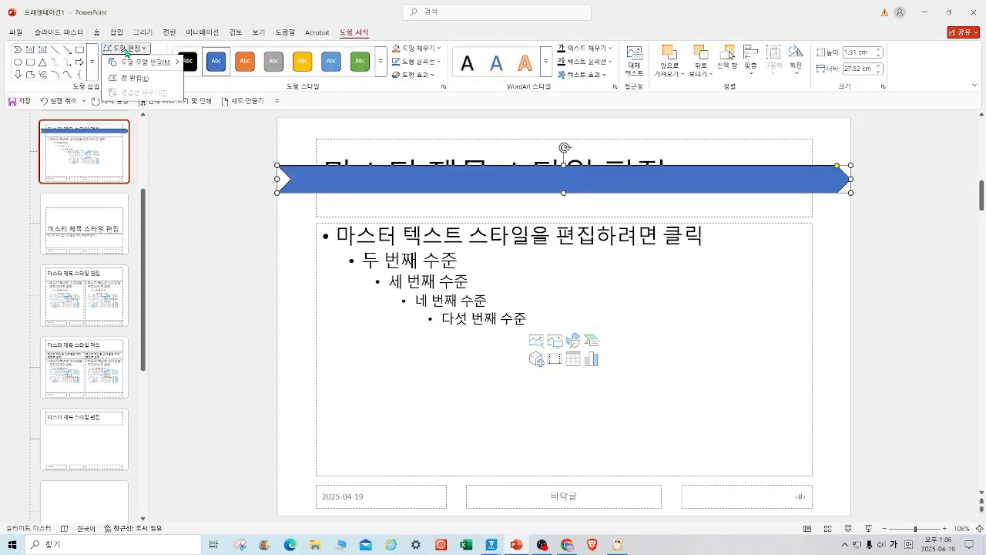
{"action": "mouse_move", "coordinate": [134, 71]}
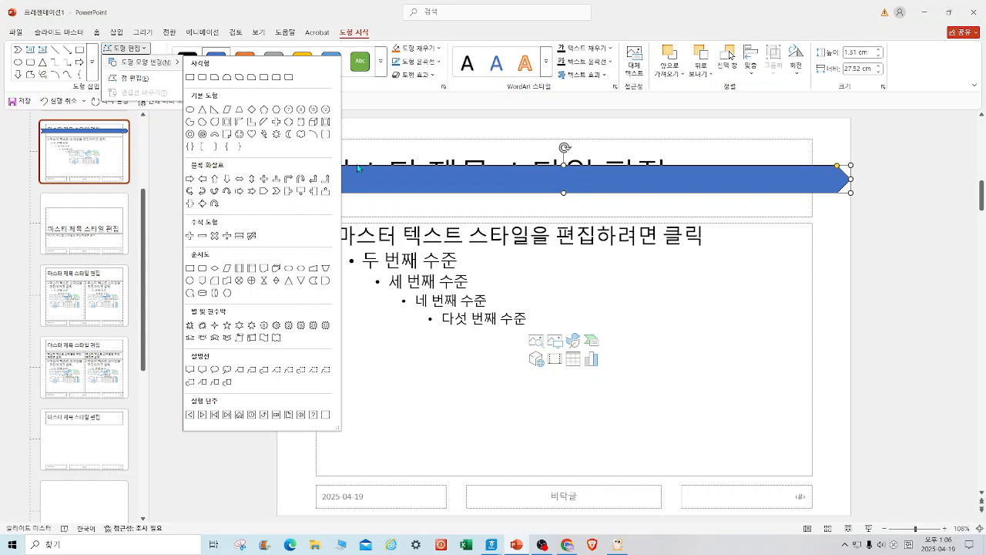
{"action": "left_click", "coordinate": [279, 115]}
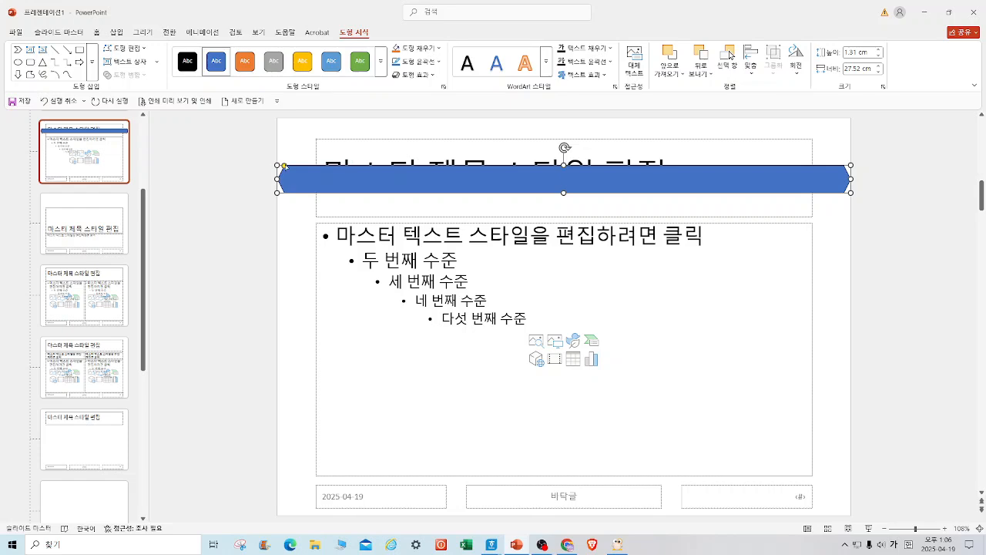
{"action": "left_click_drag", "start_coordinate": [284, 165], "coordinate": [298, 166]}
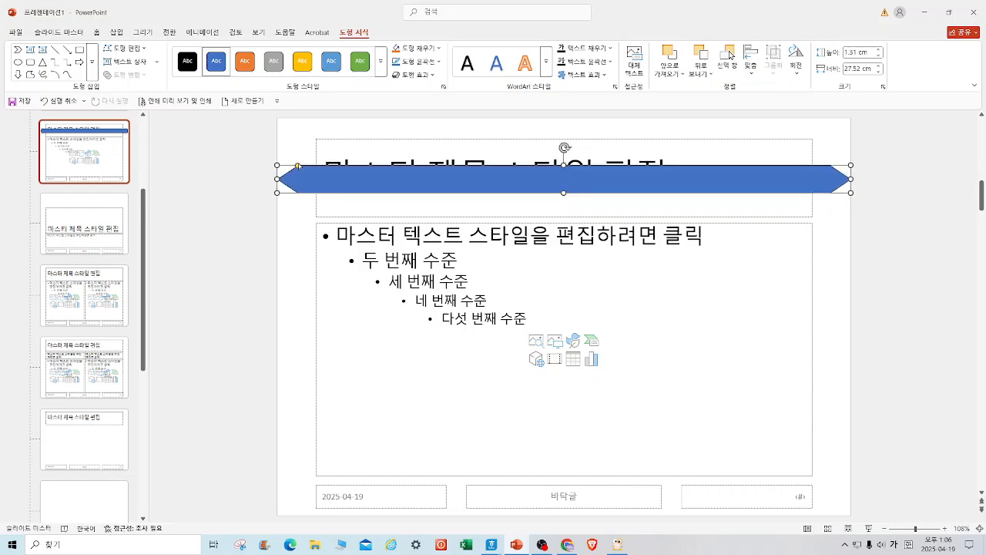
Step: Draw a pentagon block arrow over the hexagon band in the title area, about 22.7 cm wide and 3.4 cm high
{"action": "left_click", "coordinate": [91, 61]}
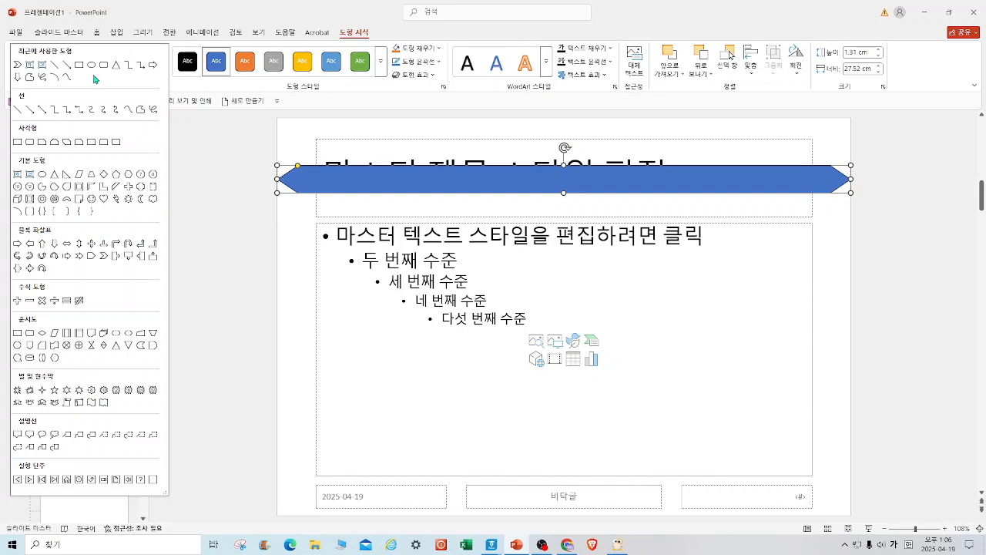
{"action": "left_click", "coordinate": [93, 259]}
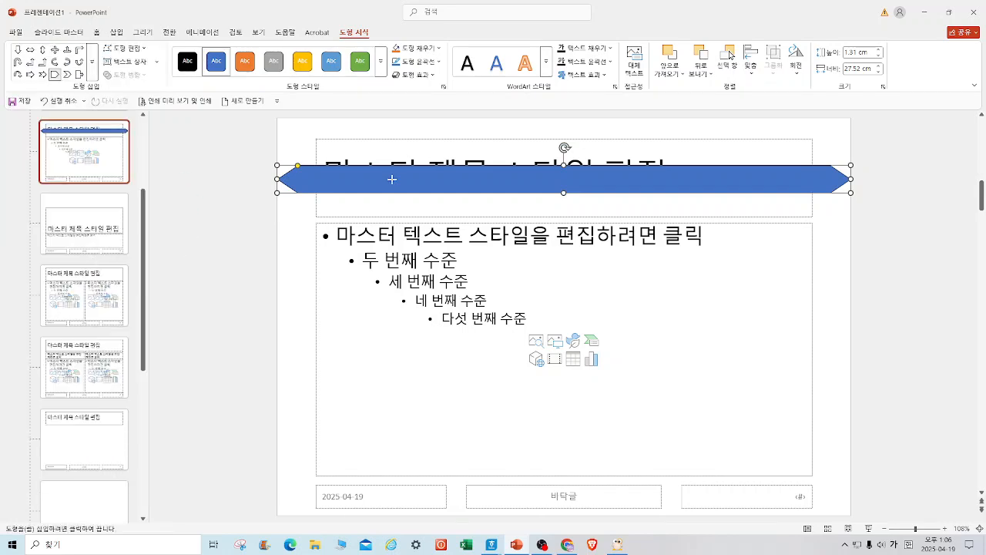
{"action": "left_click_drag", "start_coordinate": [320, 122], "coordinate": [793, 195]}
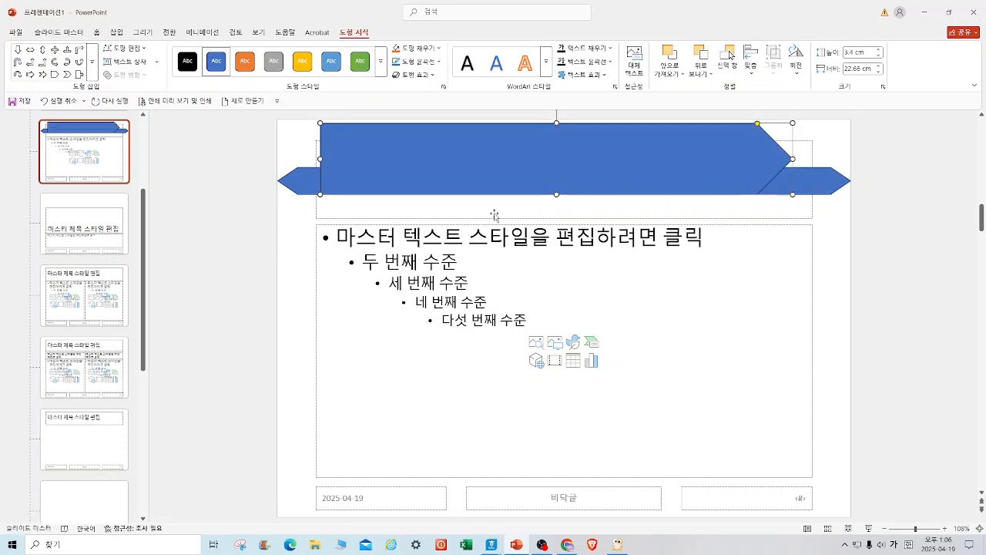
Step: Send both the pentagon arrow and the hexagon band to the back, behind the title placeholder
{"action": "left_click", "coordinate": [312, 181], "text": "shift"}
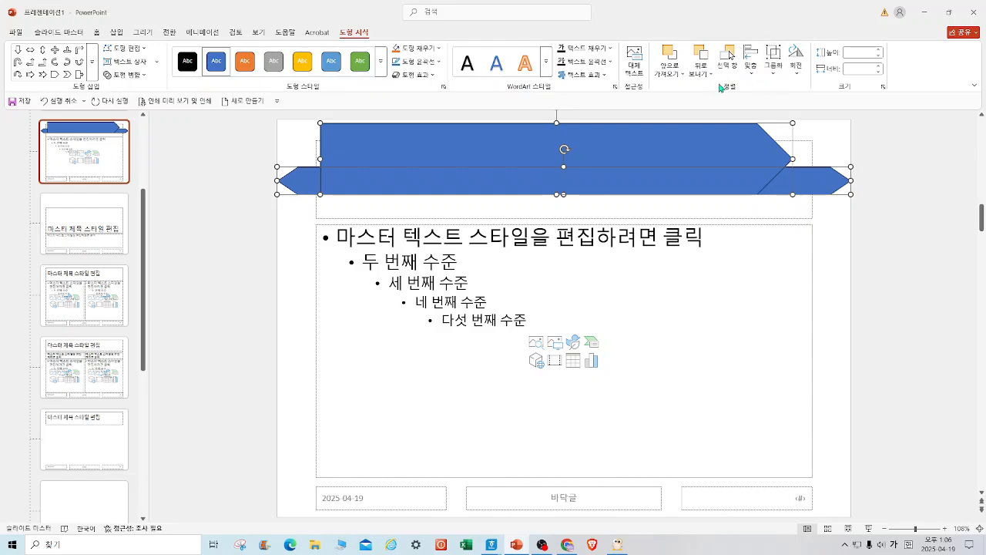
{"action": "left_click", "coordinate": [709, 77]}
{"action": "left_click", "coordinate": [724, 102]}
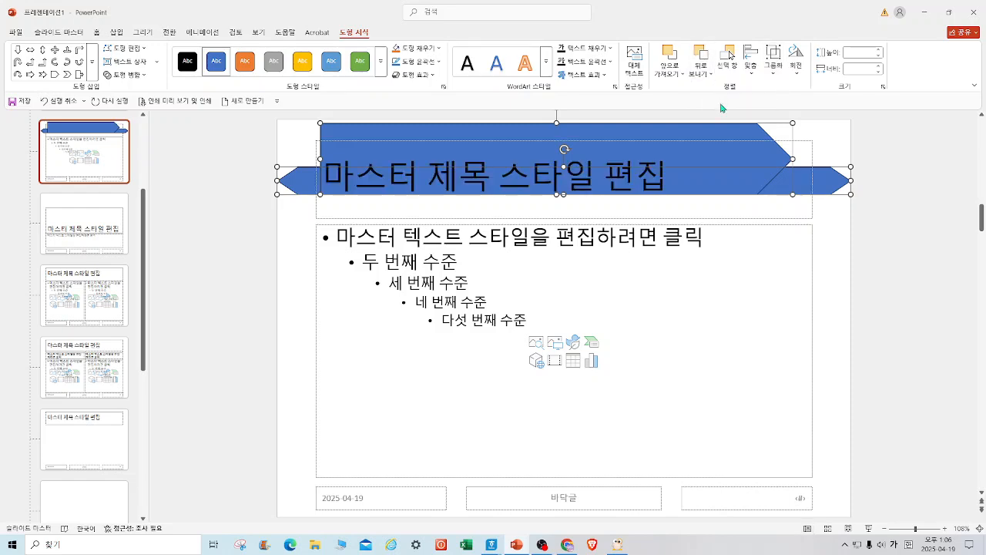
Step: Set the layout's title text to the 돋움 font at 40 pt
{"action": "left_click_drag", "start_coordinate": [664, 177], "coordinate": [290, 173]}
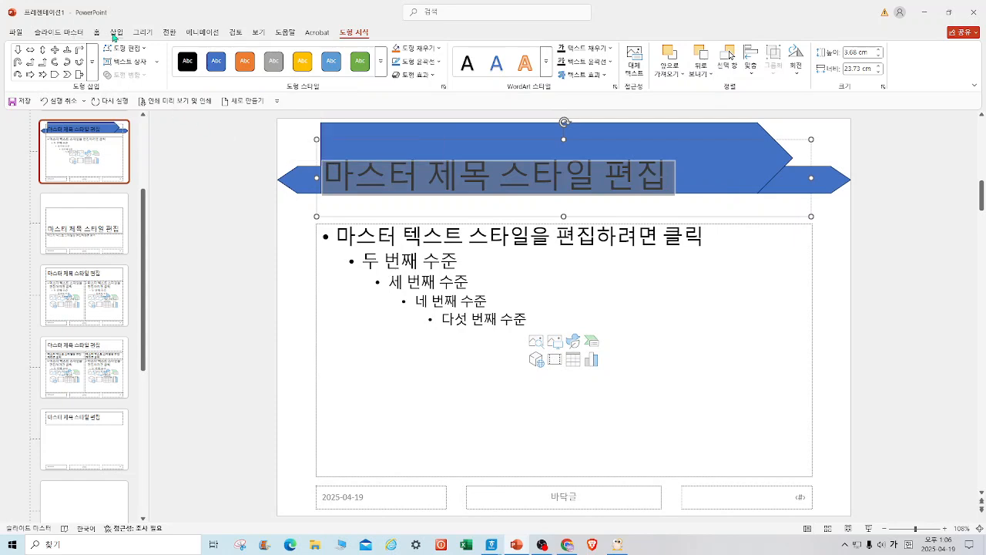
{"action": "left_click", "coordinate": [96, 33]}
{"action": "left_click", "coordinate": [242, 53]}
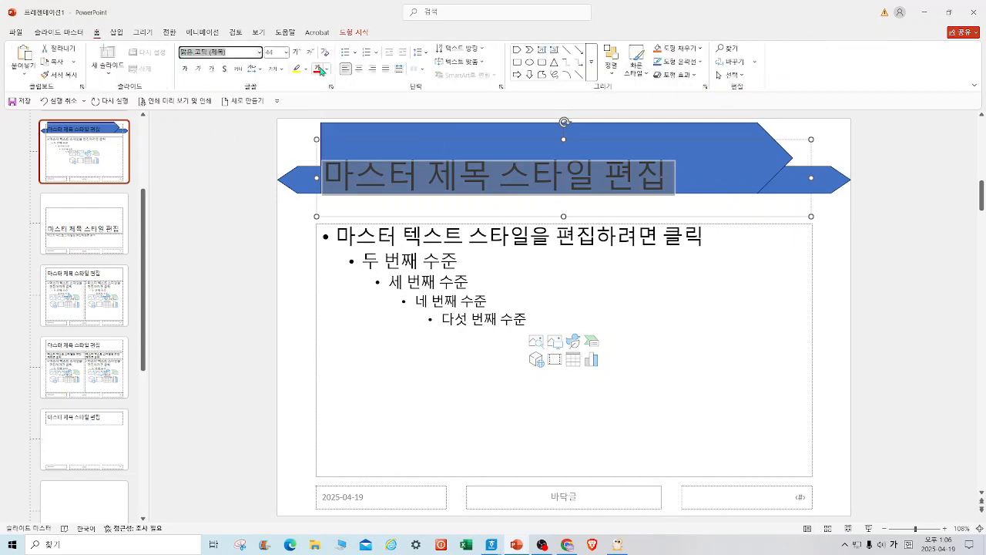
{"action": "type", "text": "돋움"}
{"action": "key", "text": "Return"}
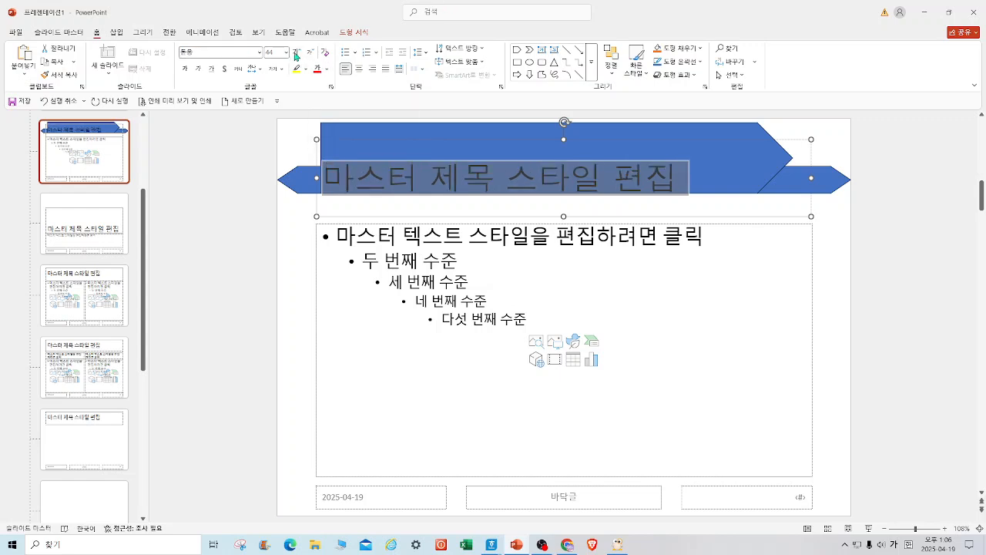
{"action": "left_click", "coordinate": [288, 52]}
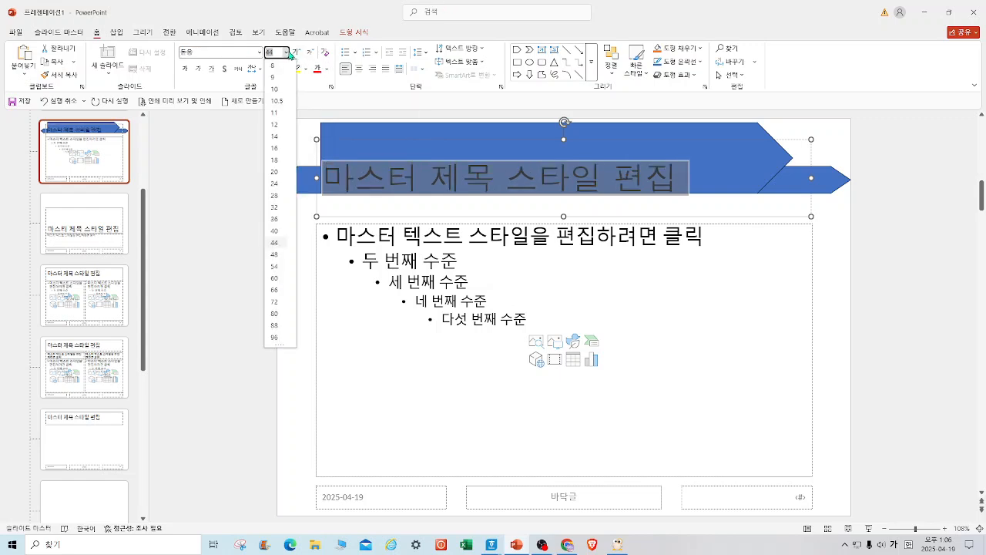
{"action": "left_click", "coordinate": [277, 231]}
Step: Make the layout's title text white and centered, and move its placeholder up over the pentagon arrow
{"action": "left_click", "coordinate": [327, 68]}
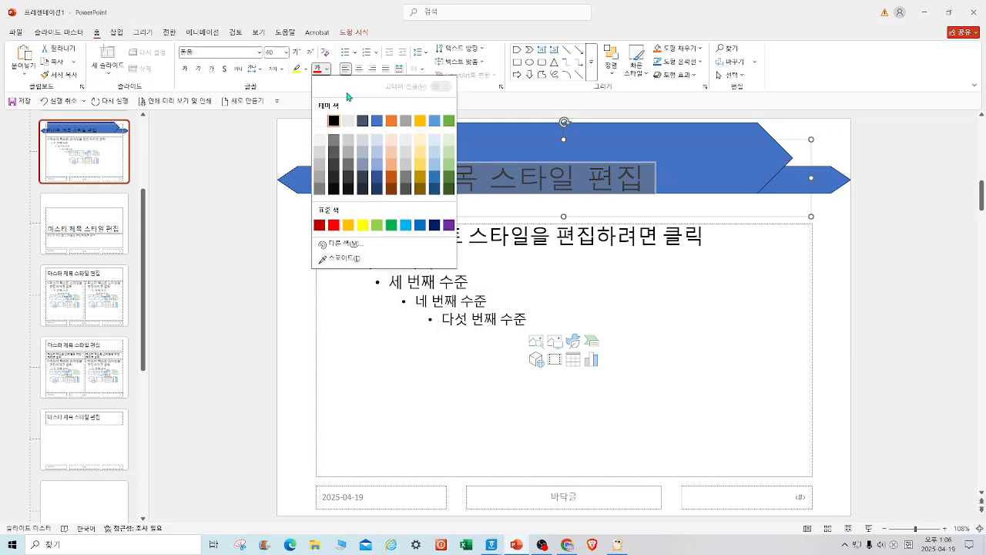
{"action": "left_click", "coordinate": [324, 123]}
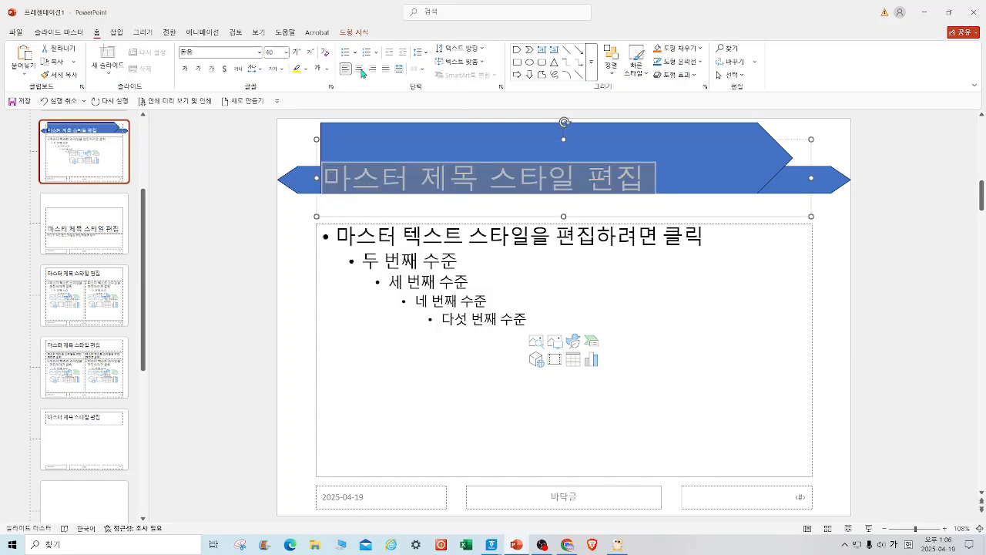
{"action": "left_click", "coordinate": [463, 142]}
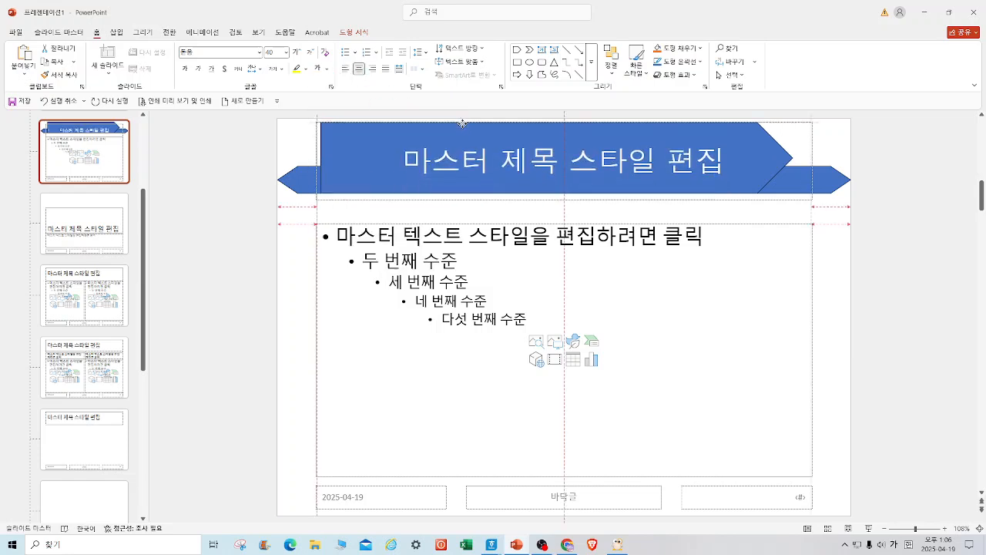
{"action": "left_click", "coordinate": [896, 399]}
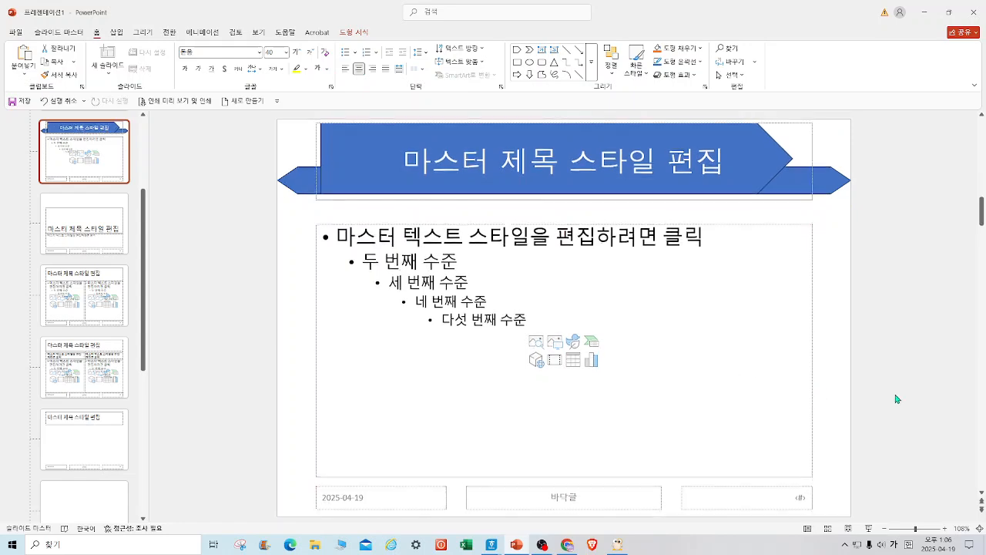
Step: Insert the picture 로고1.jpg from the desktop's picture folder into the layout
{"action": "left_click", "coordinate": [116, 34]}
{"action": "left_click", "coordinate": [91, 59]}
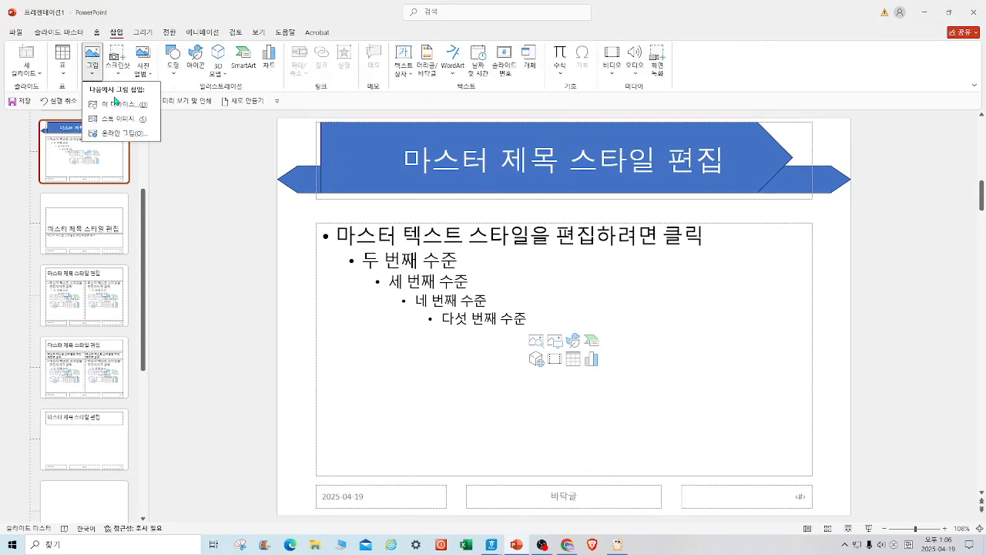
{"action": "left_click", "coordinate": [98, 105]}
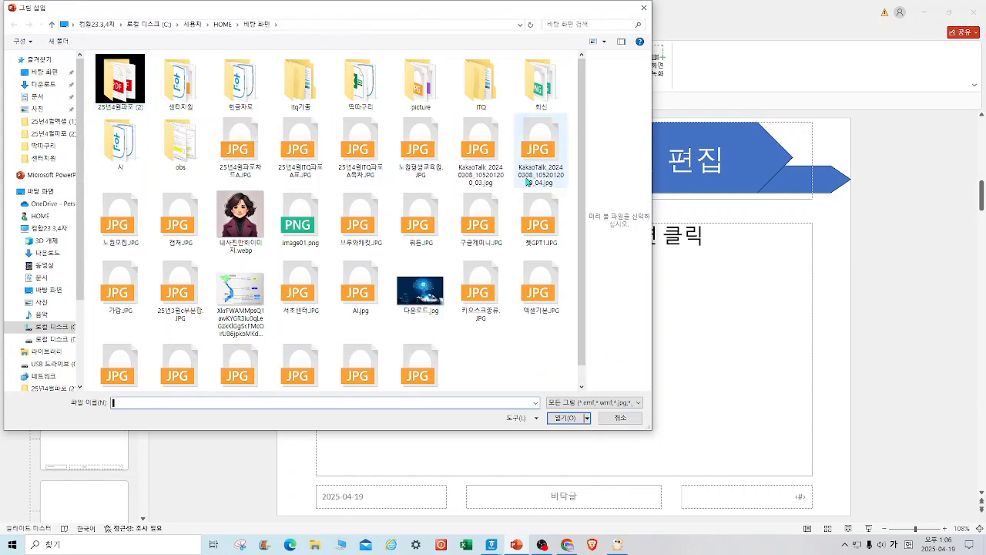
{"action": "double_click", "coordinate": [431, 91]}
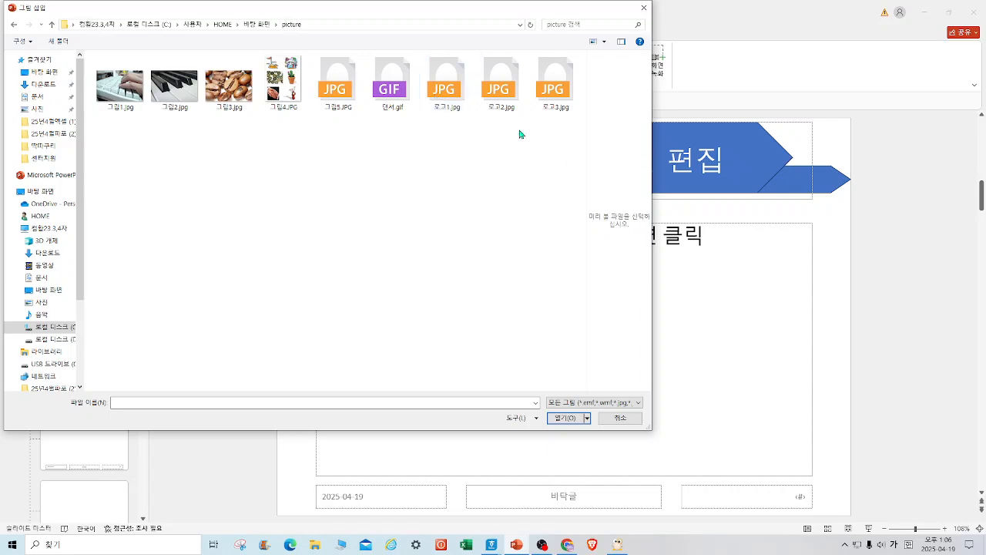
{"action": "left_click", "coordinate": [445, 100]}
{"action": "left_click", "coordinate": [566, 417]}
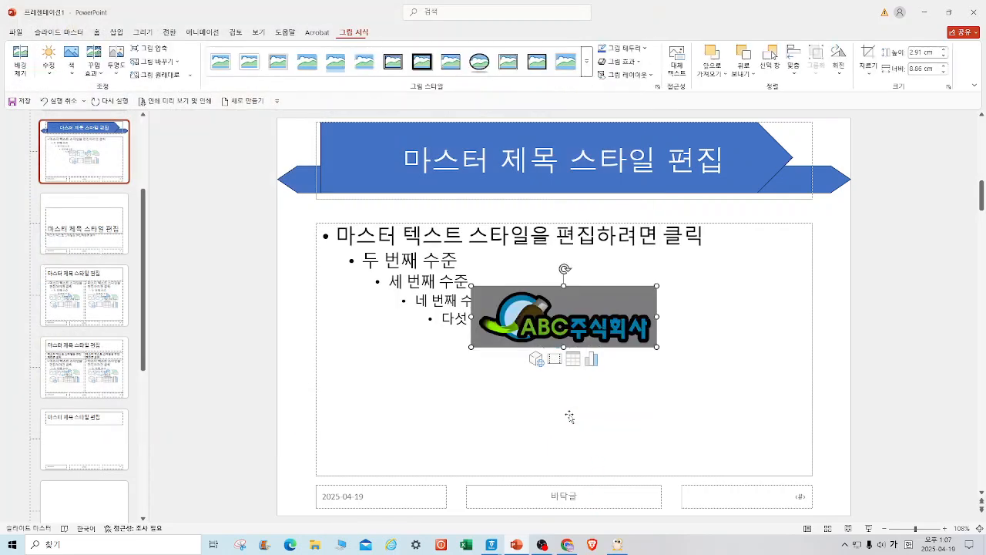
Step: Shrink the logo to about 3.45 × 1.13 cm in the slide's lower-left corner and make its gray background transparent
{"action": "left_click_drag", "start_coordinate": [585, 414], "coordinate": [440, 489]}
{"action": "left_click_drag", "start_coordinate": [461, 454], "coordinate": [350, 490]}
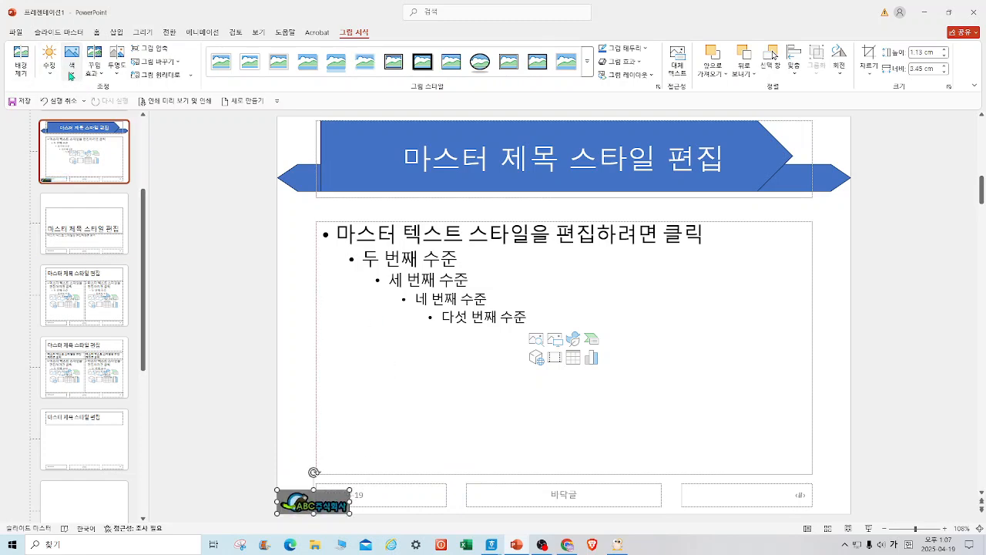
{"action": "left_click", "coordinate": [71, 75]}
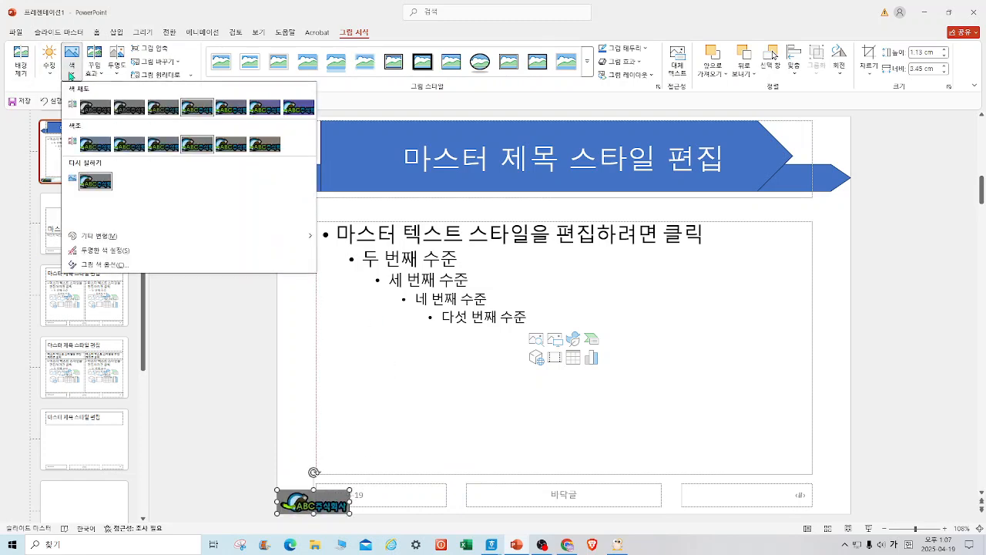
{"action": "left_click", "coordinate": [115, 251]}
{"action": "left_click", "coordinate": [348, 490]}
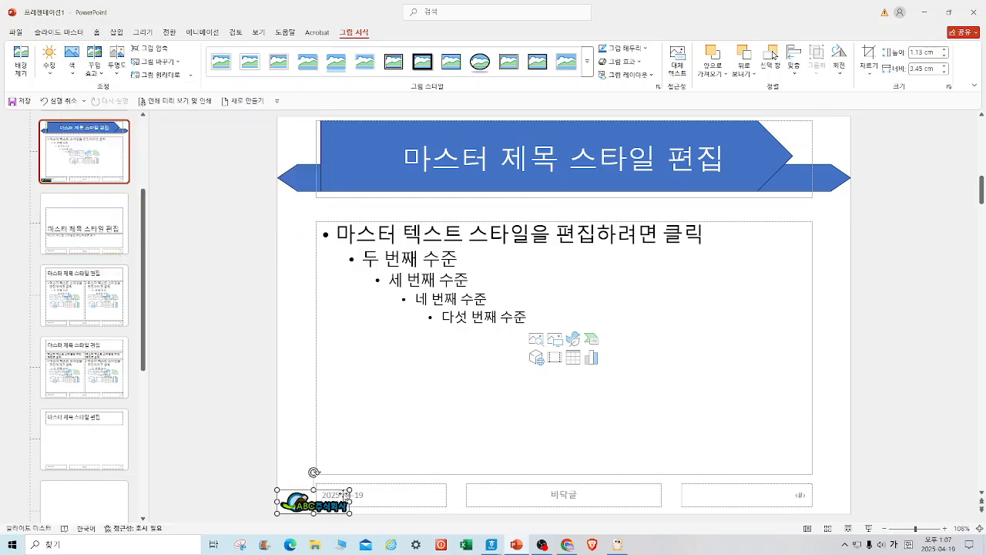
{"action": "left_click", "coordinate": [451, 434]}
Step: Apply slide numbers to all slides except the title slide, and close the slide master view
{"action": "left_click", "coordinate": [117, 32]}
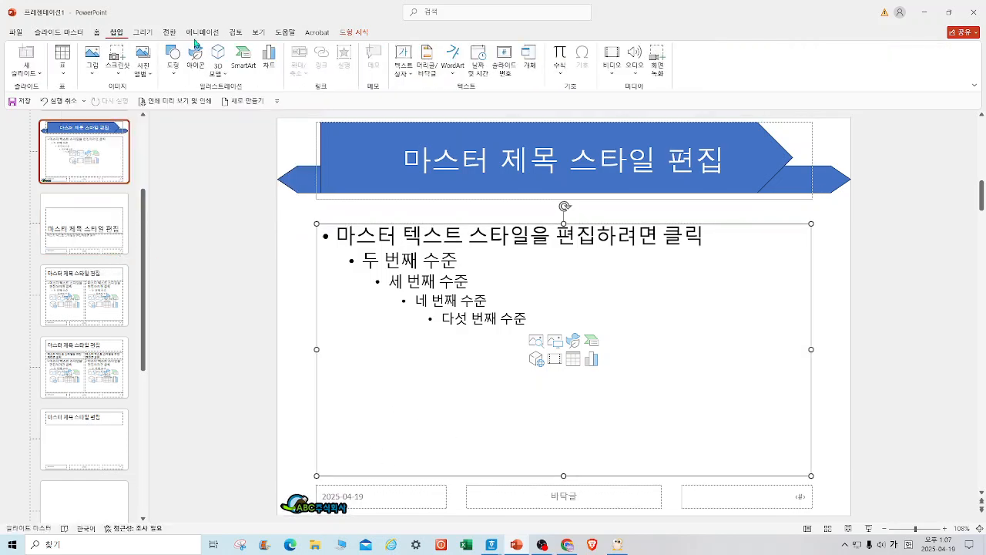
{"action": "left_click", "coordinate": [428, 58]}
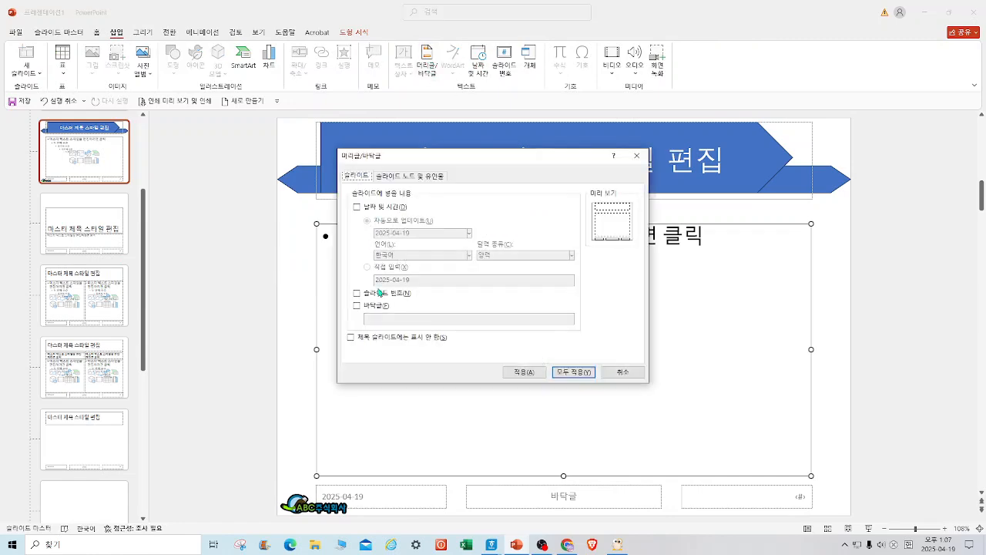
{"action": "left_click", "coordinate": [351, 336]}
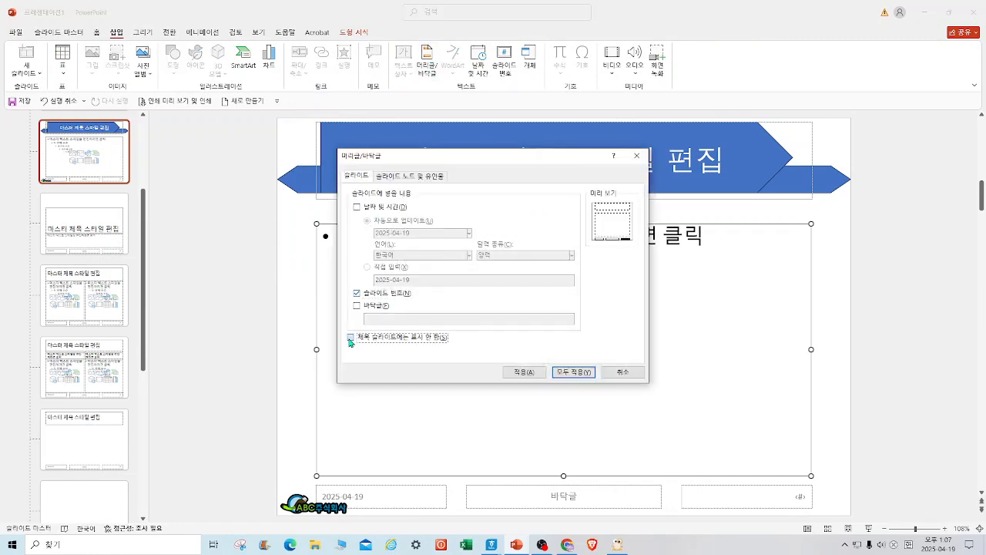
{"action": "left_click", "coordinate": [578, 373]}
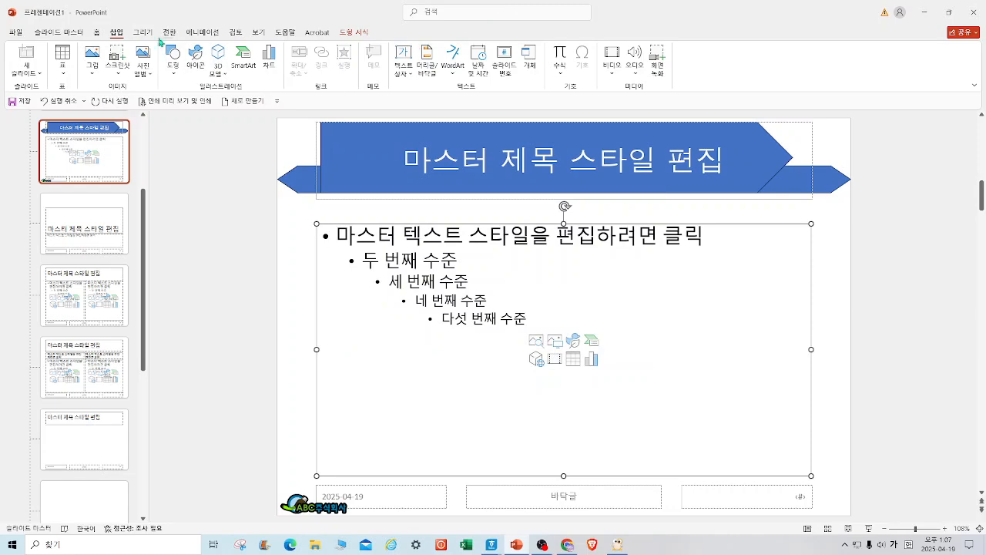
{"action": "left_click", "coordinate": [68, 34]}
{"action": "left_click", "coordinate": [428, 60]}
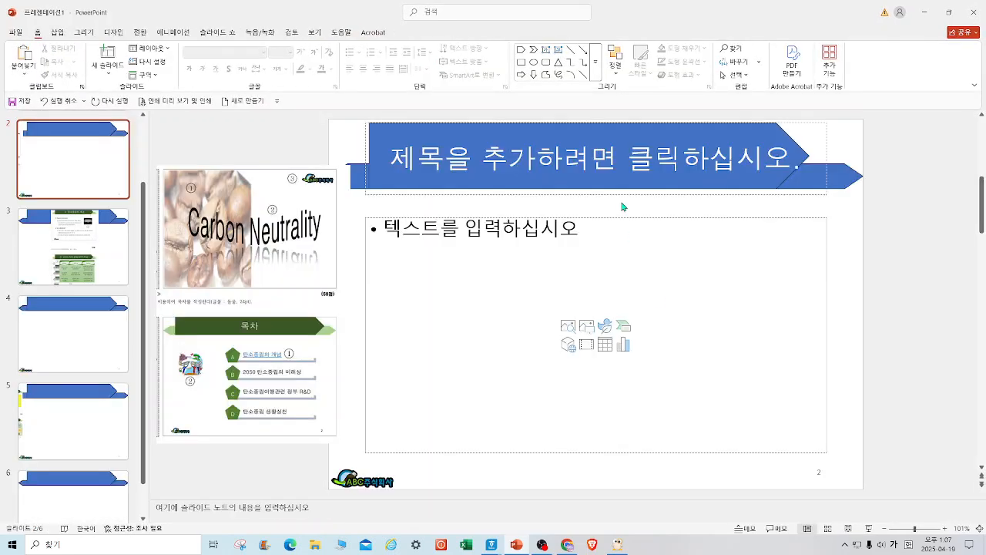
Step: Enter 목차 as the title of slide 2 and delete the empty content placeholder
{"action": "left_click", "coordinate": [621, 172]}
{"action": "type", "text": "목차"}
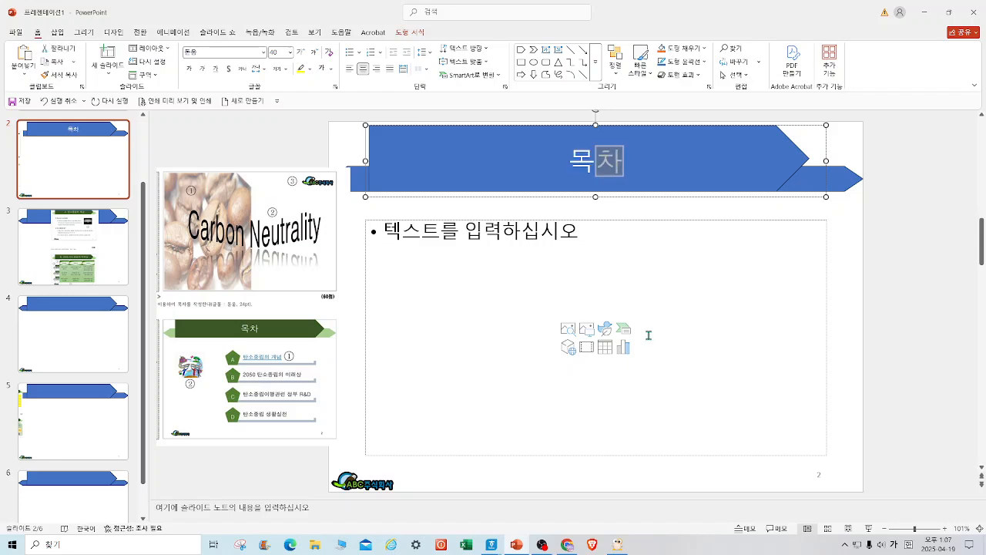
{"action": "left_click", "coordinate": [656, 251]}
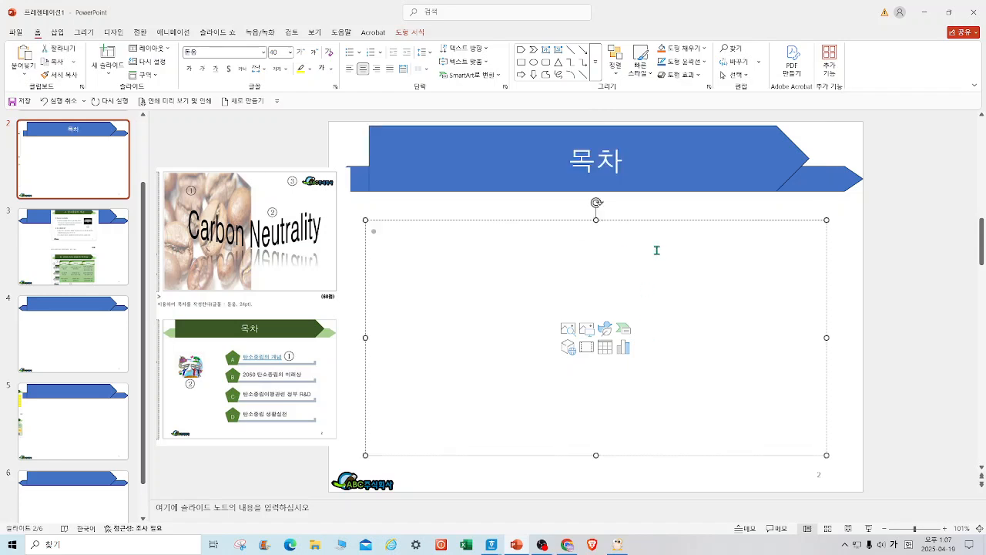
{"action": "left_click", "coordinate": [566, 218]}
{"action": "key", "text": "Delete"}
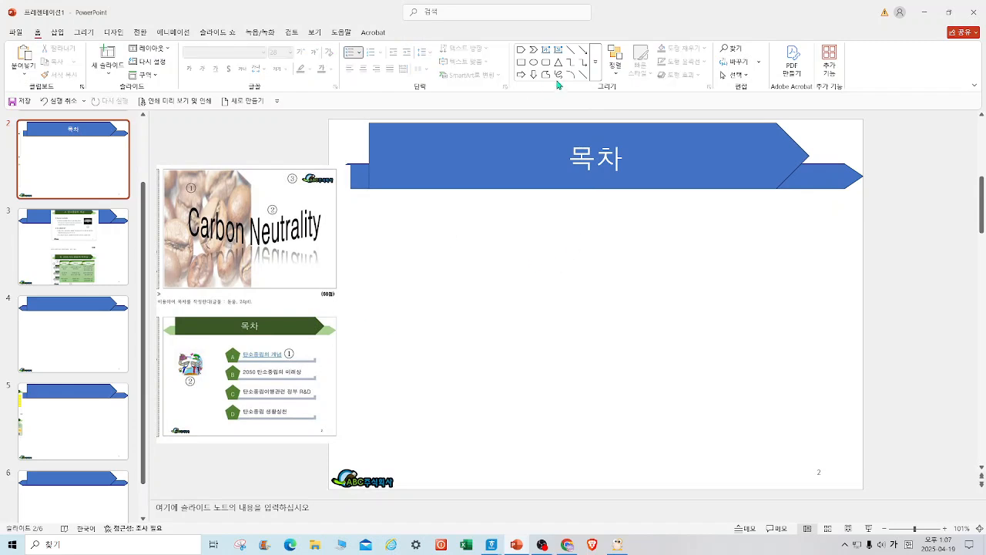
Step: Draw a thin L-shape about 12.57 cm wide and 1.01 cm high below the title and flip it horizontally
{"action": "left_click", "coordinate": [596, 74]}
{"action": "left_click", "coordinate": [602, 186]}
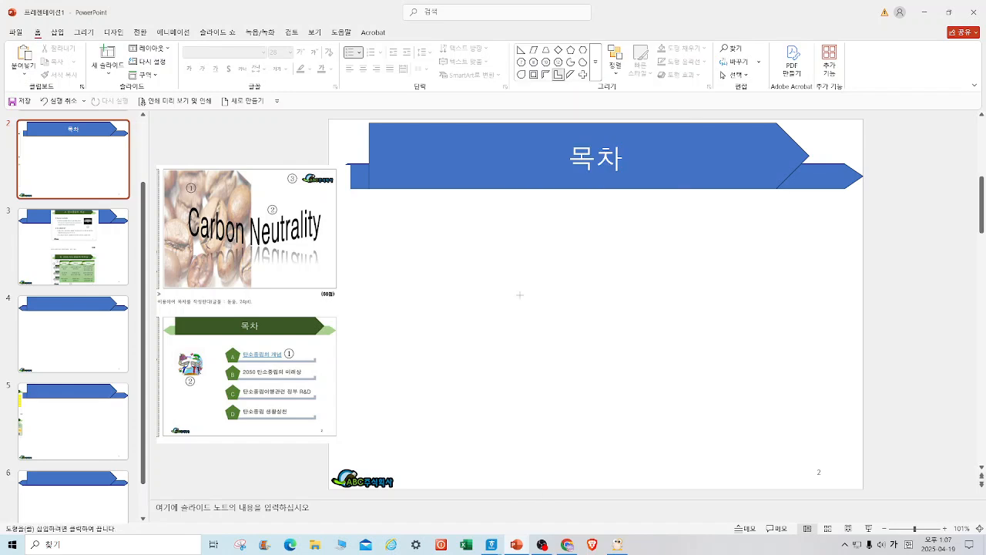
{"action": "left_click_drag", "start_coordinate": [527, 260], "coordinate": [771, 279]}
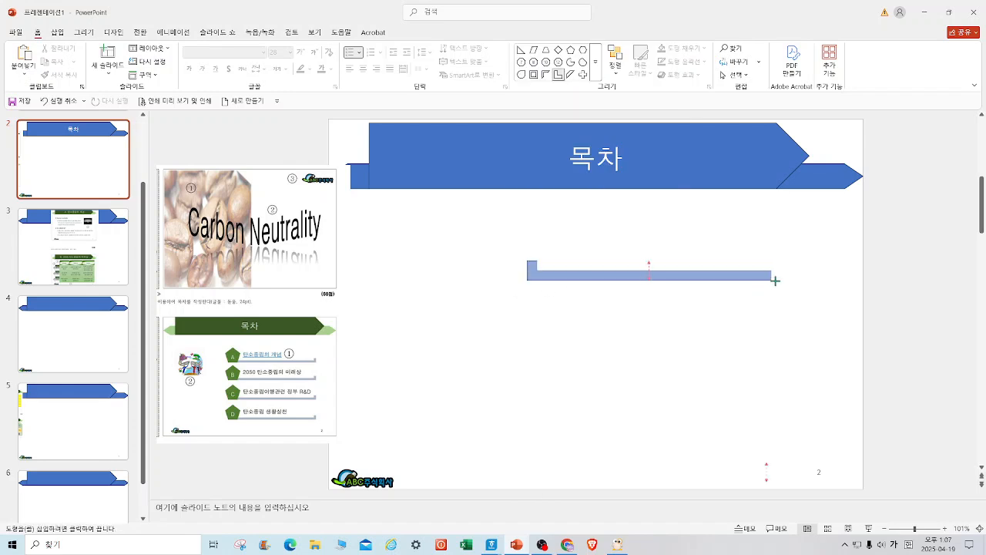
{"action": "left_click", "coordinate": [796, 60]}
{"action": "left_click", "coordinate": [826, 136]}
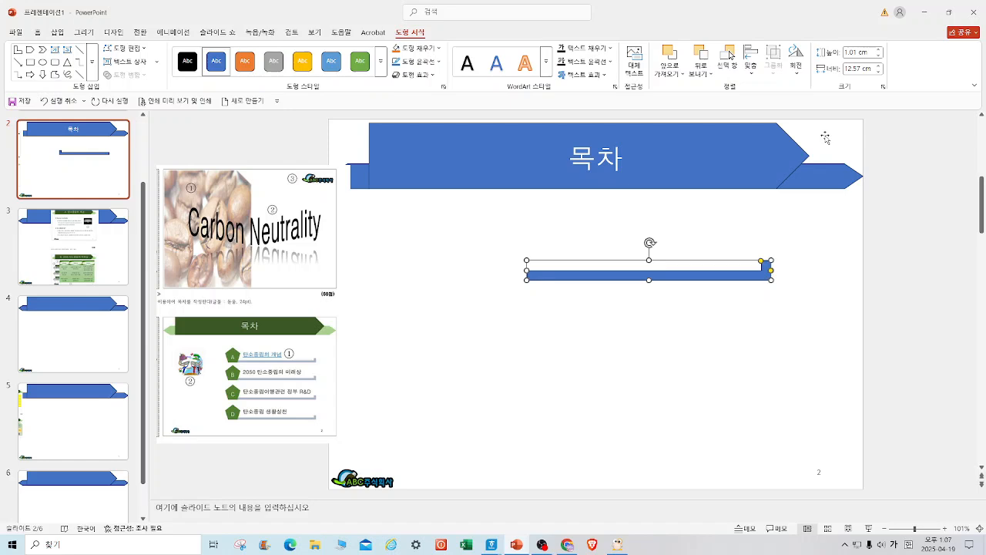
{"action": "left_click", "coordinate": [571, 420]}
Step: Draw a small regular pentagon overlapping the left end of the L-shaped bar
{"action": "left_click", "coordinate": [596, 75]}
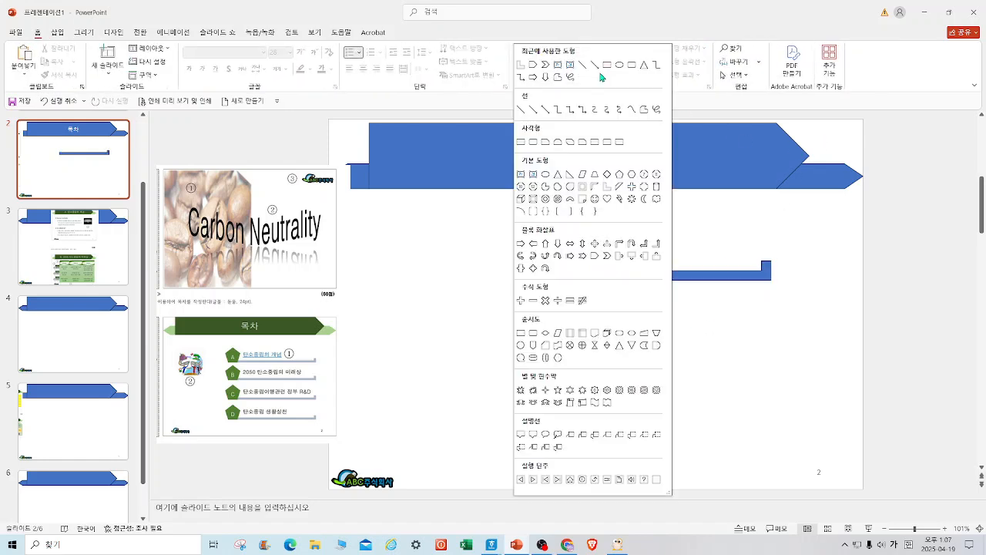
{"action": "left_click", "coordinate": [620, 175]}
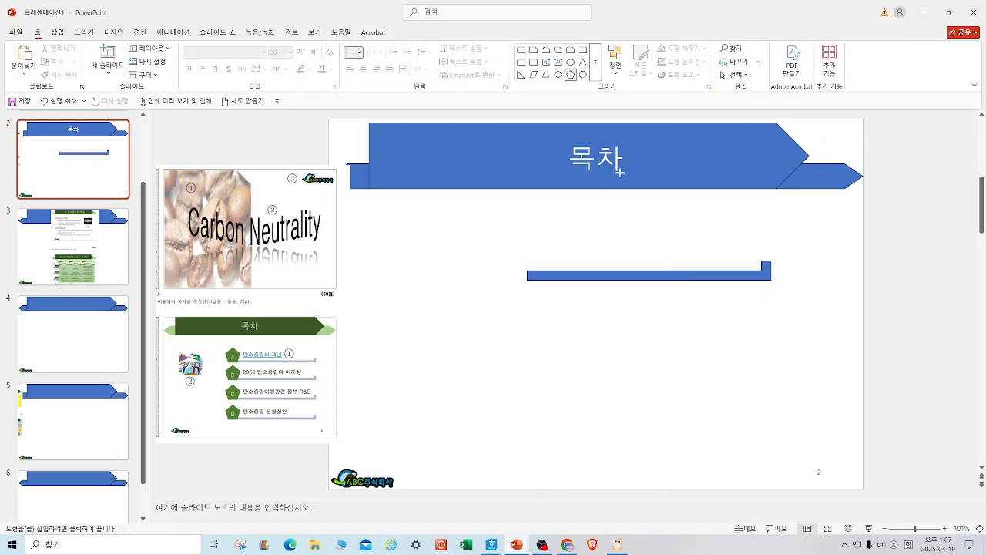
{"action": "left_click_drag", "start_coordinate": [501, 247], "coordinate": [551, 282]}
{"action": "left_click", "coordinate": [550, 330]}
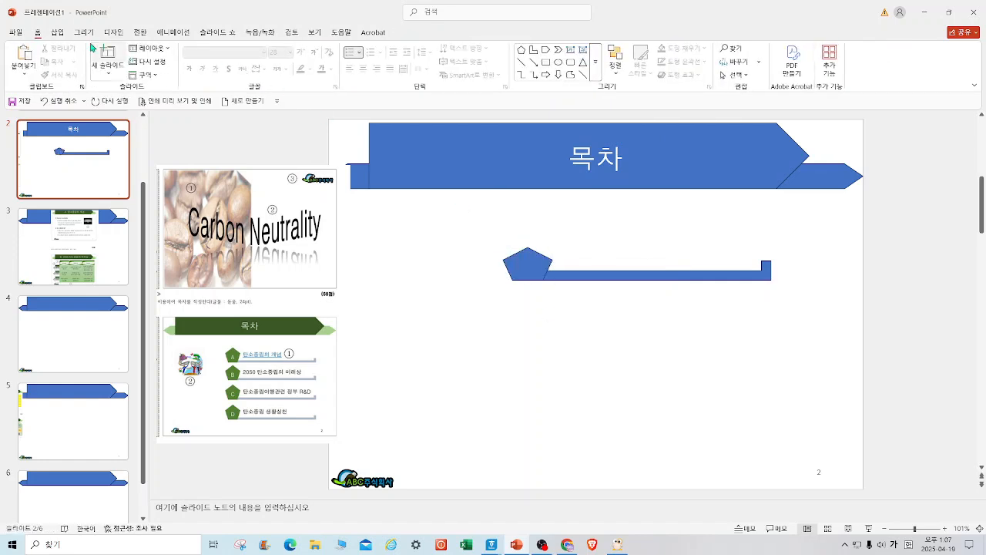
Step: Add a horizontal text box above the L-shaped bar containing 탄소중립의 개념
{"action": "left_click", "coordinate": [58, 35]}
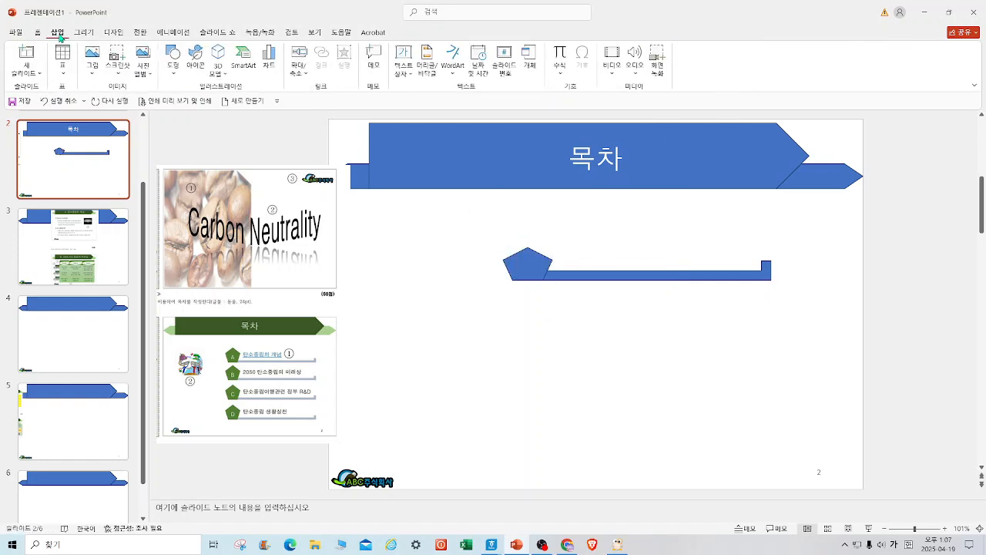
{"action": "left_click", "coordinate": [414, 77]}
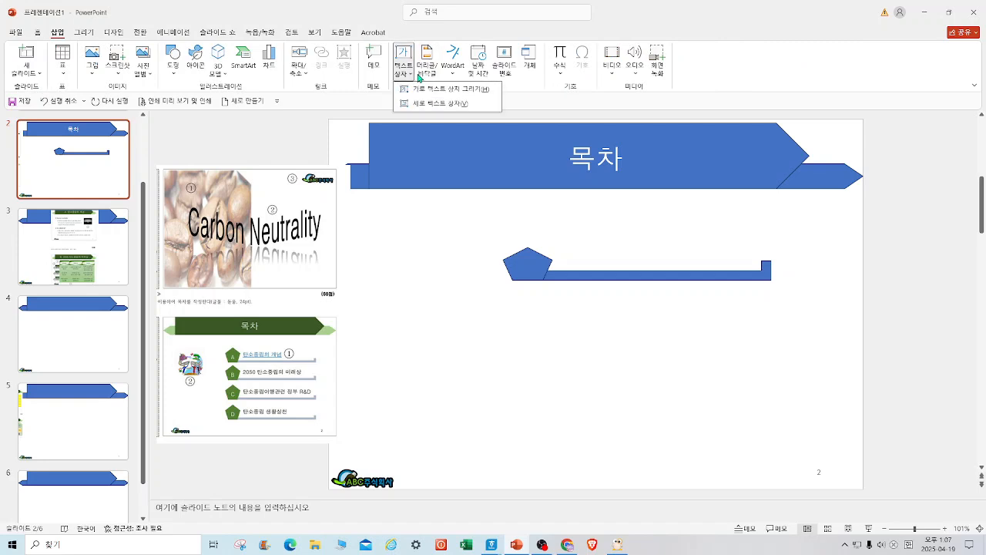
{"action": "left_click", "coordinate": [425, 90]}
{"action": "left_click_drag", "start_coordinate": [564, 249], "coordinate": [727, 268]}
{"action": "type", "text": "탄소중"}
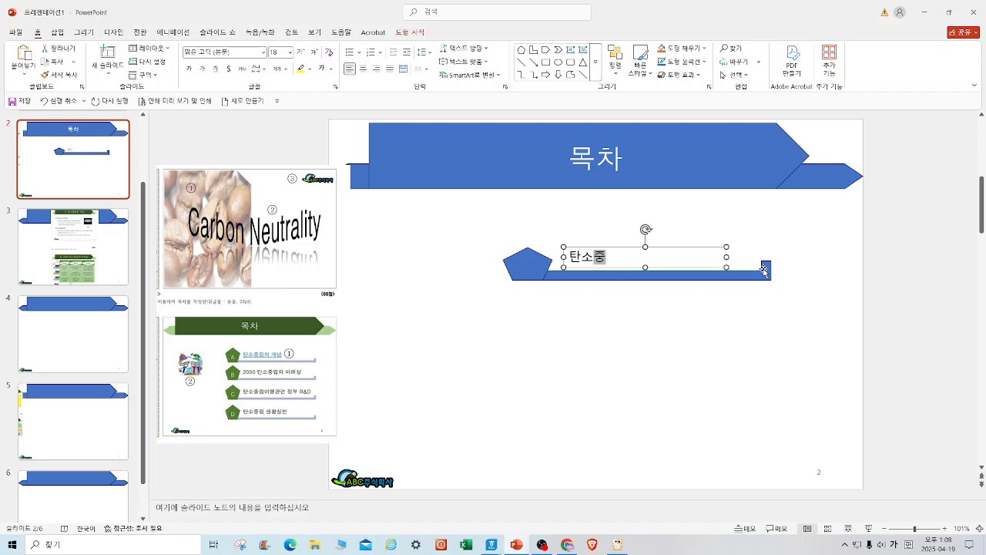
{"action": "type", "text": "립의 ㄱㅐ념"}
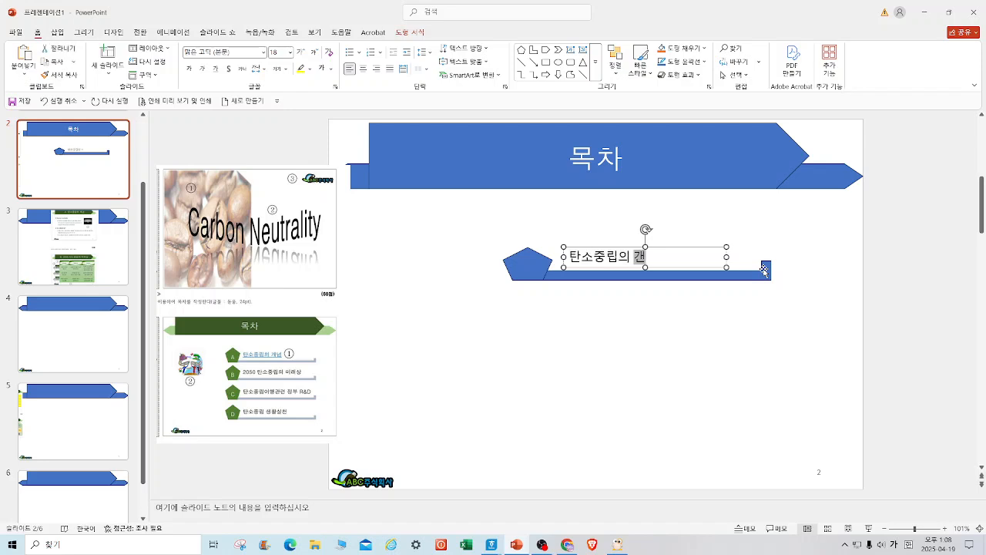
Step: Select the pentagon, bar and text box together and copy them straight down to make four contents rows
{"action": "left_click_drag", "start_coordinate": [822, 306], "coordinate": [456, 216]}
{"action": "left_click_drag", "start_coordinate": [542, 273], "coordinate": [550, 409]}
{"action": "left_click", "coordinate": [828, 405]}
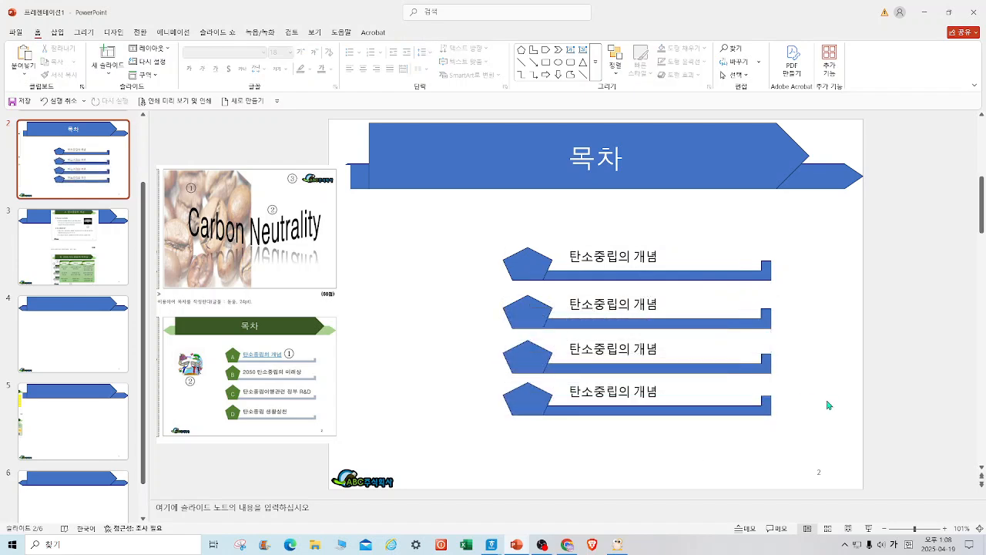
Step: Label the four pentagons A, B, C and D from the first contents row to the last
{"action": "left_click", "coordinate": [543, 259]}
{"action": "type", "text": "A"}
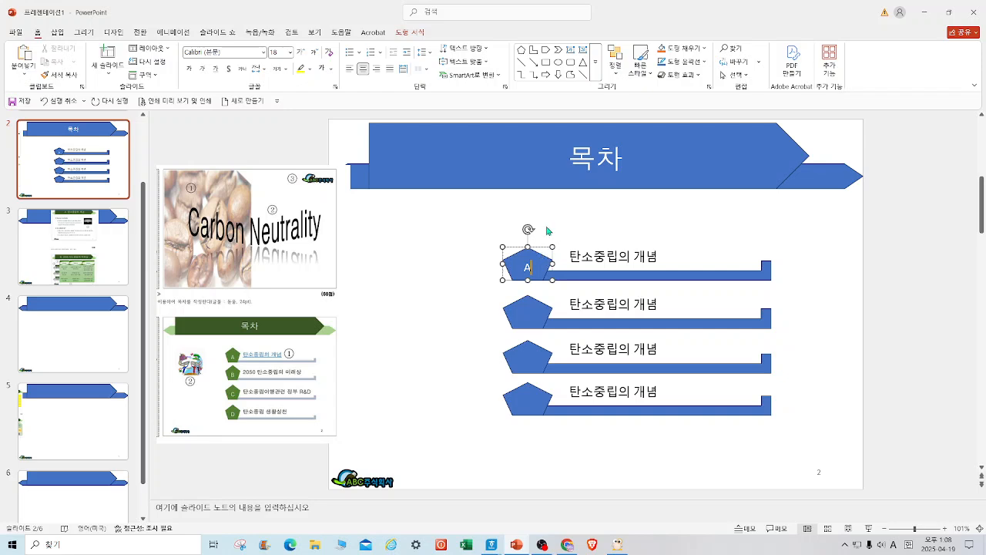
{"action": "left_click", "coordinate": [533, 318]}
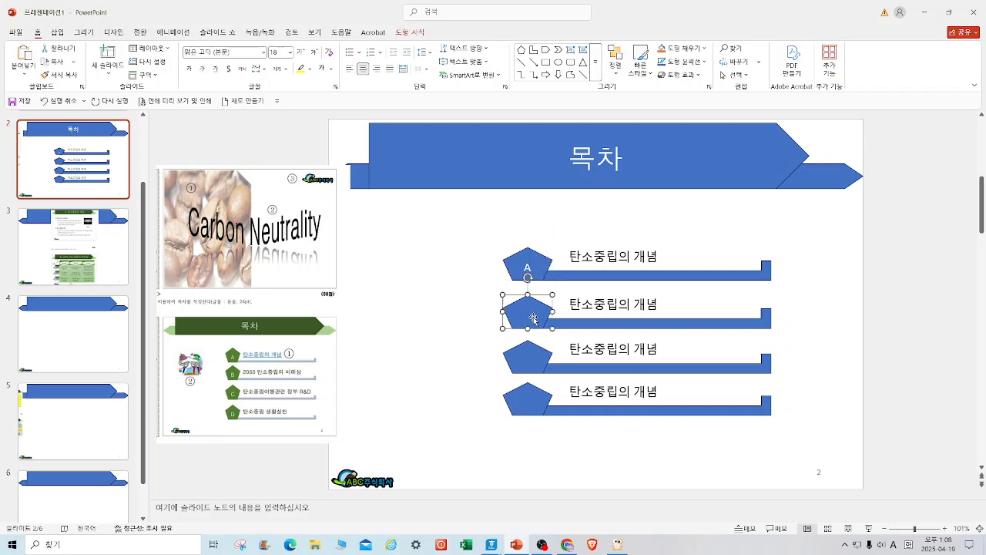
{"action": "type", "text": "B"}
{"action": "left_click", "coordinate": [532, 365]}
{"action": "type", "text": "C"}
{"action": "left_click", "coordinate": [531, 406]}
{"action": "type", "text": "D"}
{"action": "left_click", "coordinate": [560, 454]}
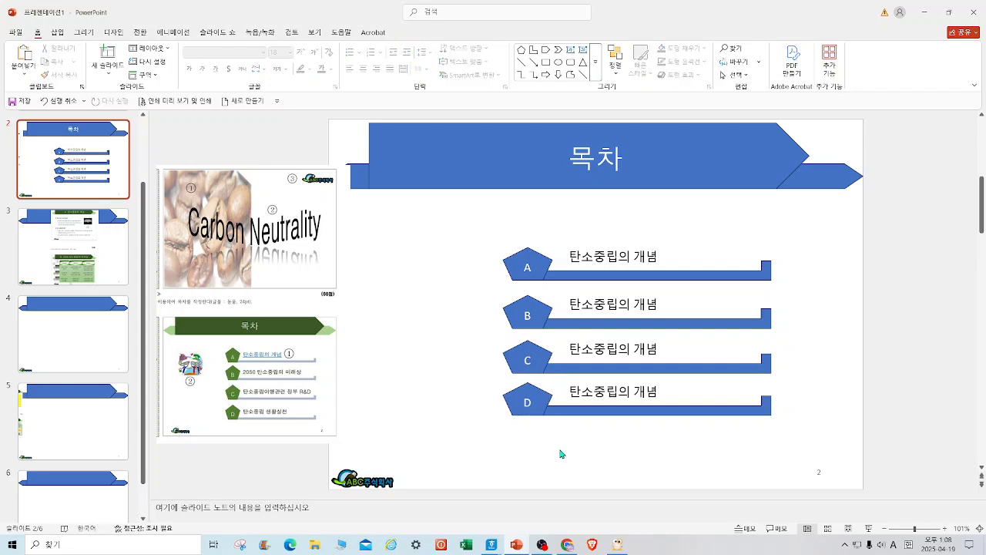
Step: Insert the picture 그림4.JPG from the picture folder on the 목차 slide
{"action": "left_click", "coordinate": [57, 32]}
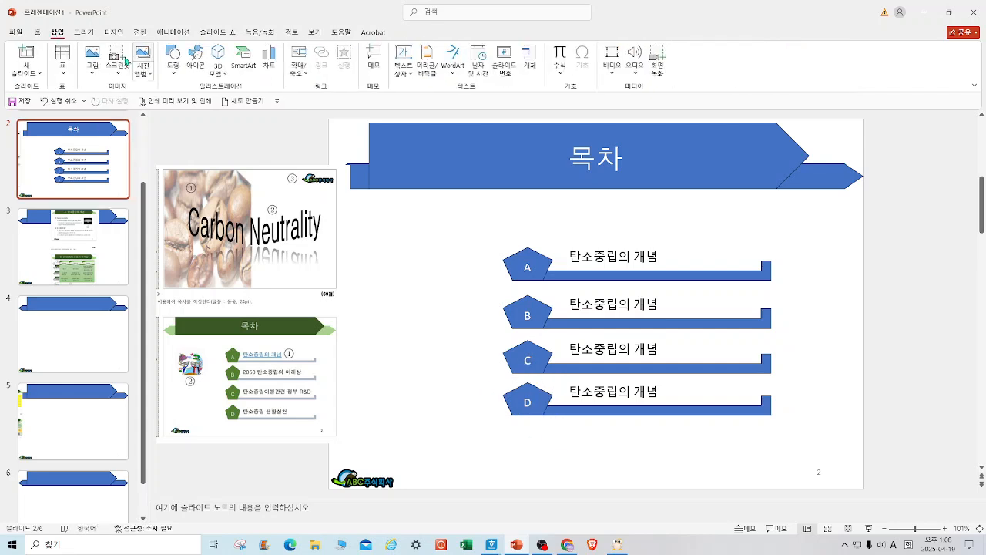
{"action": "left_click", "coordinate": [93, 61]}
{"action": "left_click", "coordinate": [129, 103]}
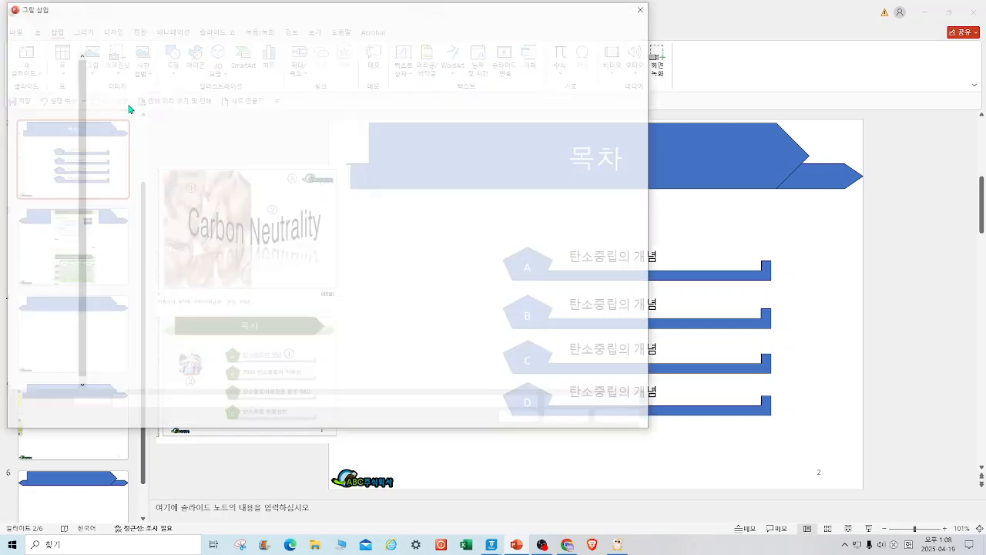
{"action": "left_click", "coordinate": [299, 77]}
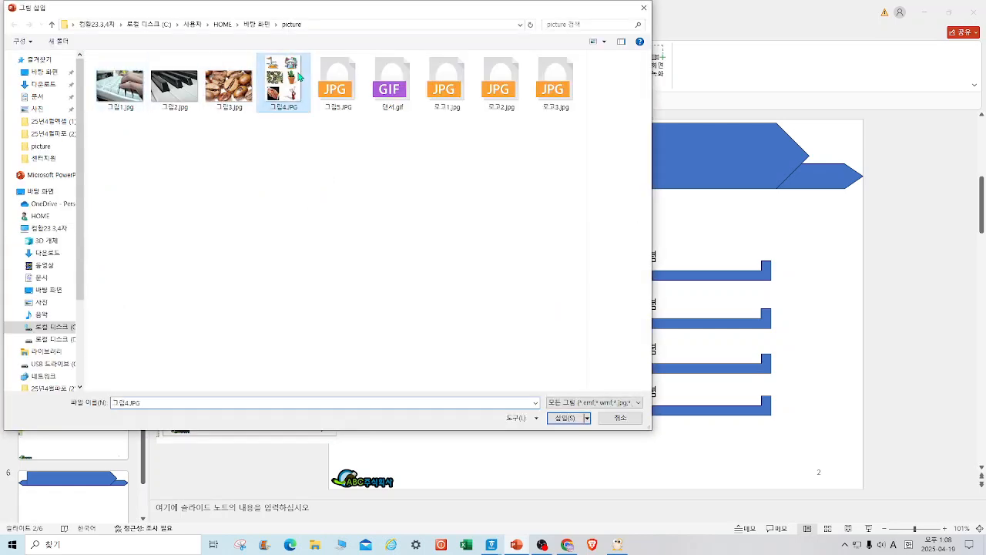
{"action": "left_click", "coordinate": [558, 418]}
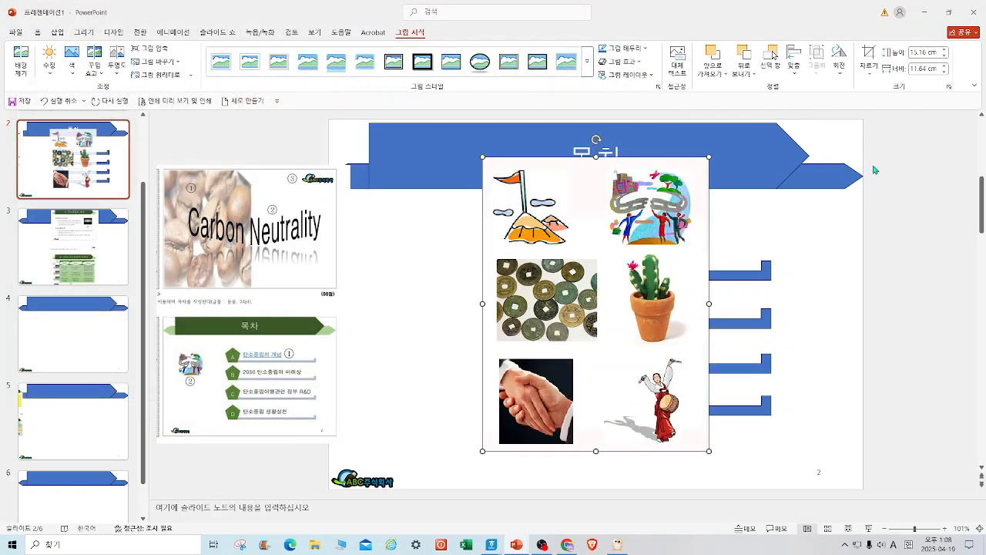
Step: Crop the picture to its upper-right illustration and place it beside pentagon A, about 4.43 cm wide and 3.67 cm high
{"action": "left_click", "coordinate": [875, 56]}
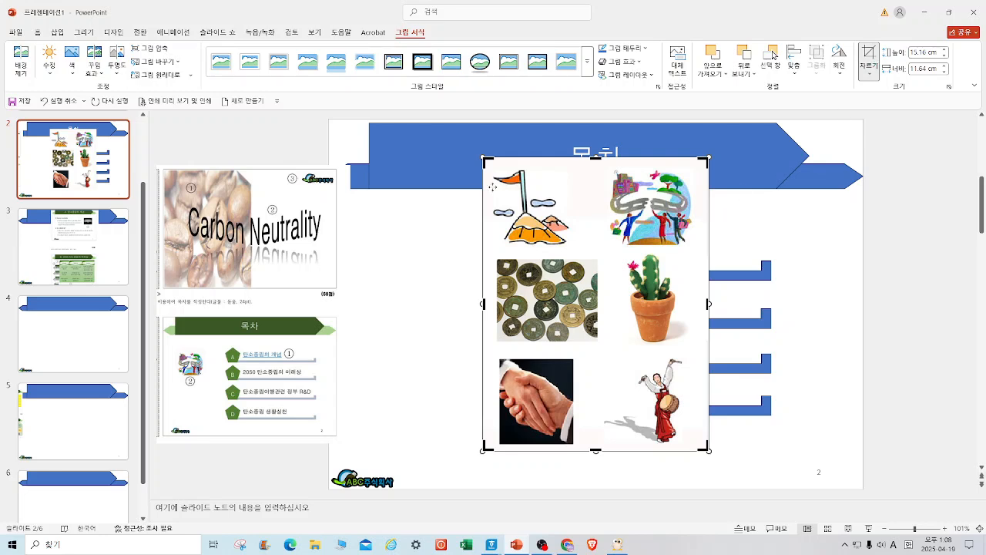
{"action": "left_click_drag", "start_coordinate": [483, 302], "coordinate": [606, 306]}
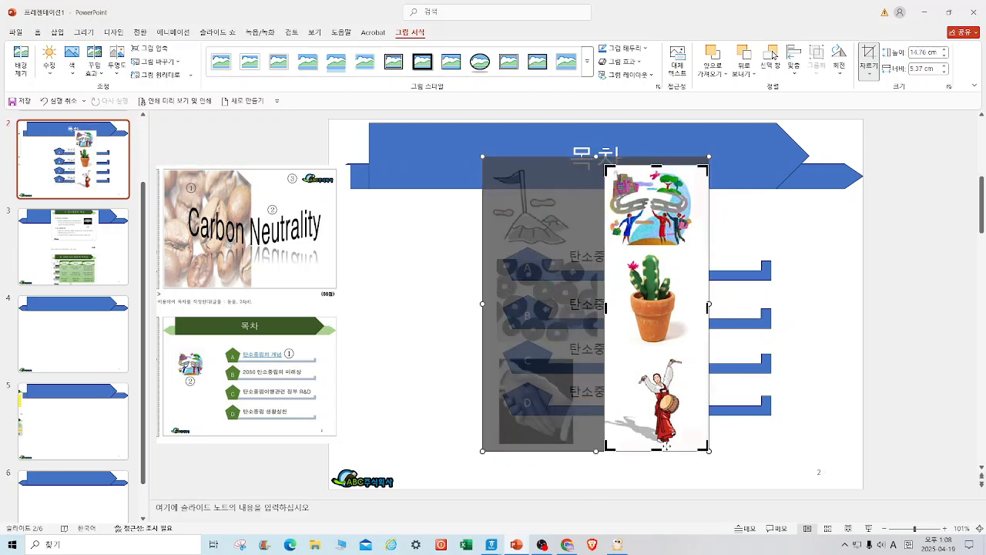
{"action": "left_click_drag", "start_coordinate": [656, 450], "coordinate": [657, 248]}
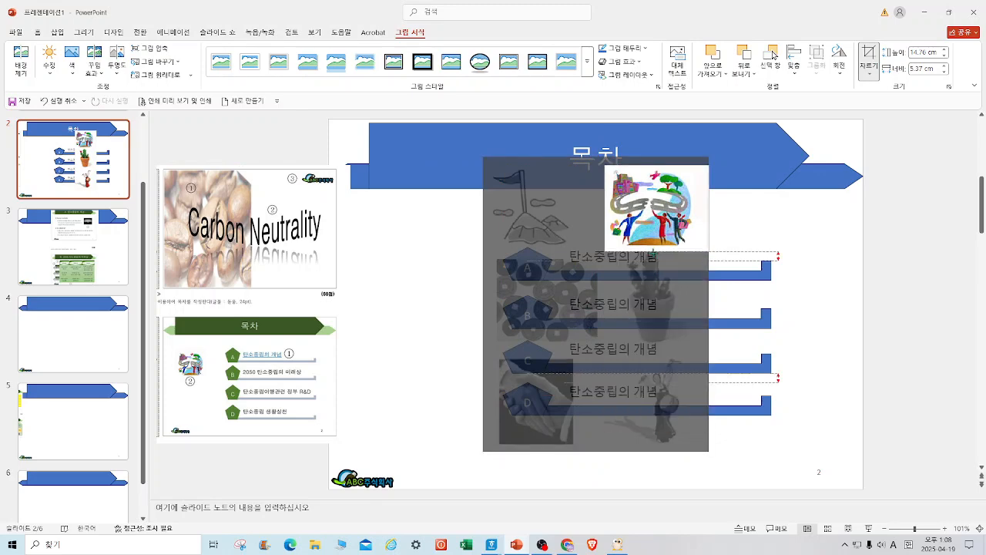
{"action": "left_click", "coordinate": [411, 275]}
{"action": "left_click_drag", "start_coordinate": [638, 207], "coordinate": [417, 279]}
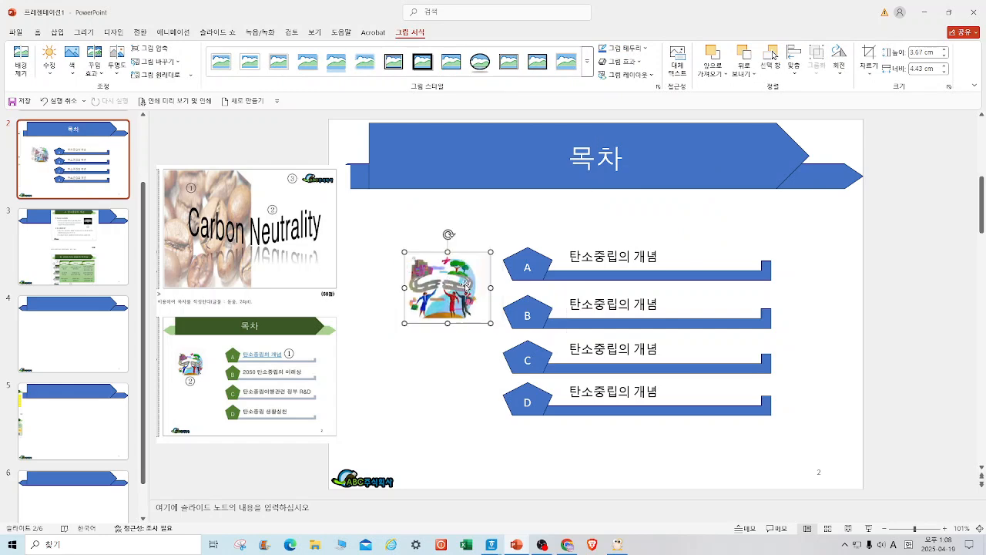
{"action": "left_click", "coordinate": [845, 234]}
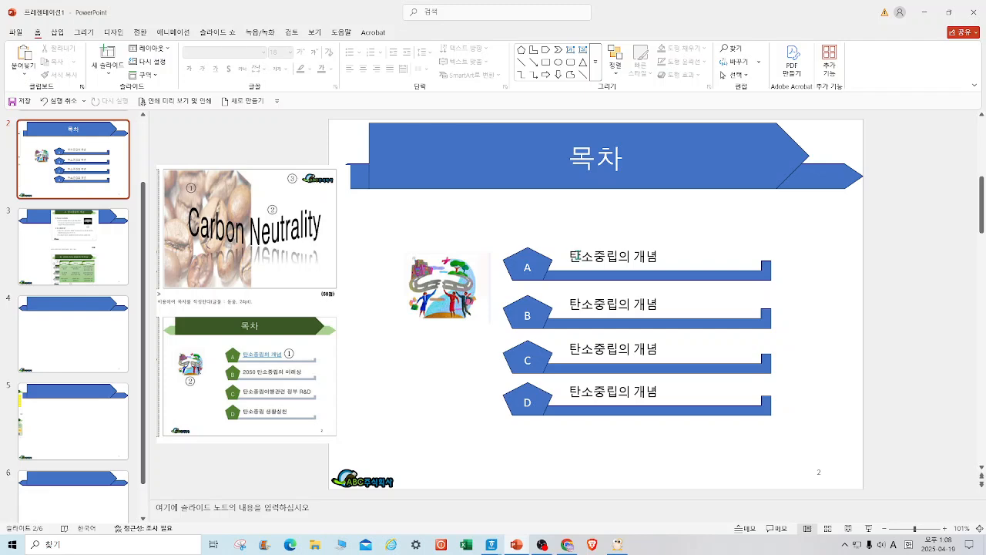
Step: Hyperlink the first row's text 탄소중립의 개념 to slide 3 of this document
{"action": "left_click_drag", "start_coordinate": [571, 256], "coordinate": [679, 255]}
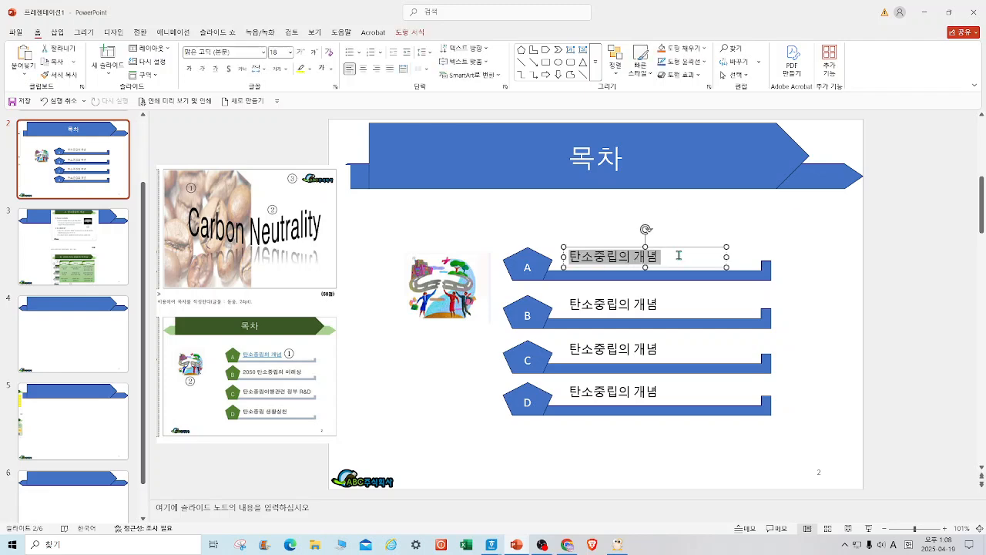
{"action": "left_click", "coordinate": [57, 32]}
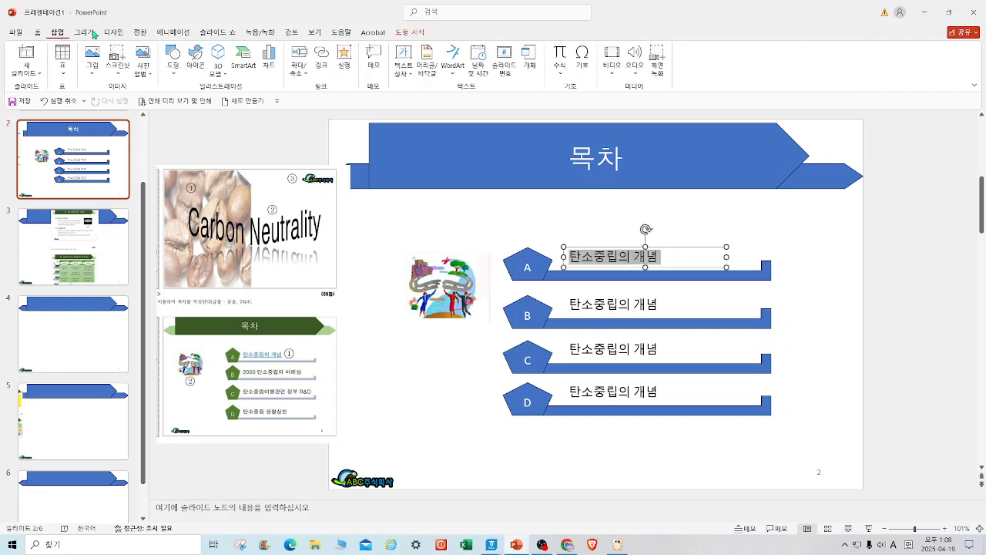
{"action": "left_click", "coordinate": [320, 60]}
{"action": "left_click", "coordinate": [353, 258]}
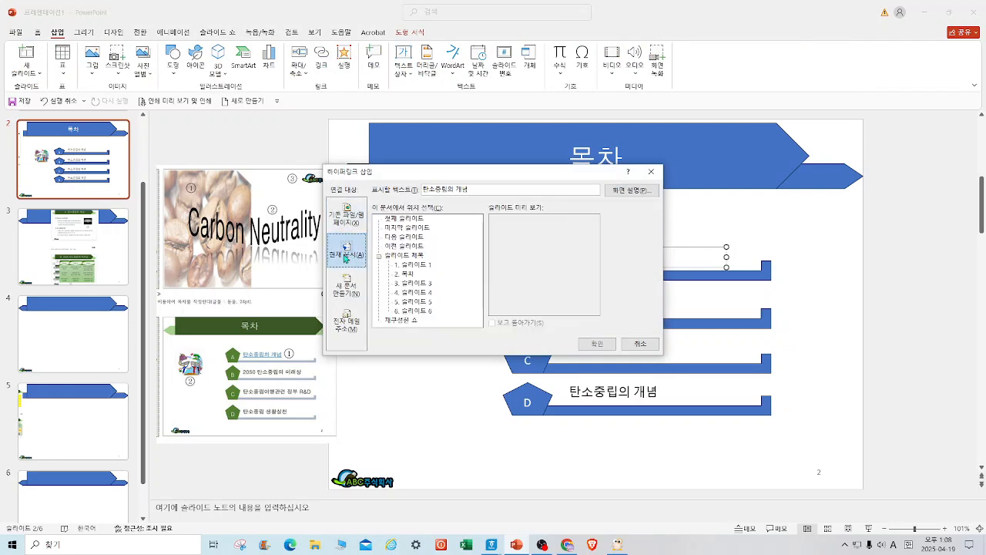
{"action": "left_click", "coordinate": [429, 285]}
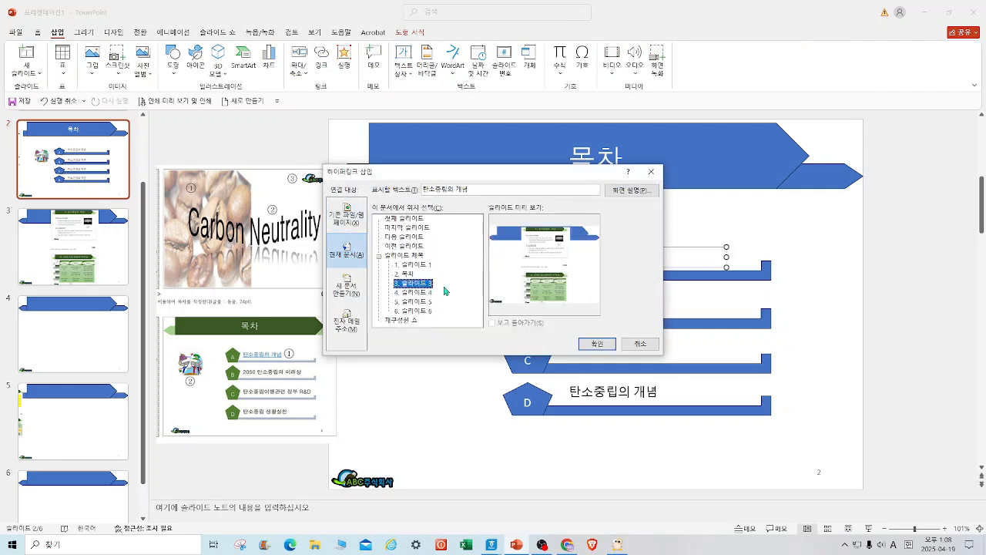
{"action": "left_click", "coordinate": [597, 343]}
{"action": "left_click", "coordinate": [841, 360]}
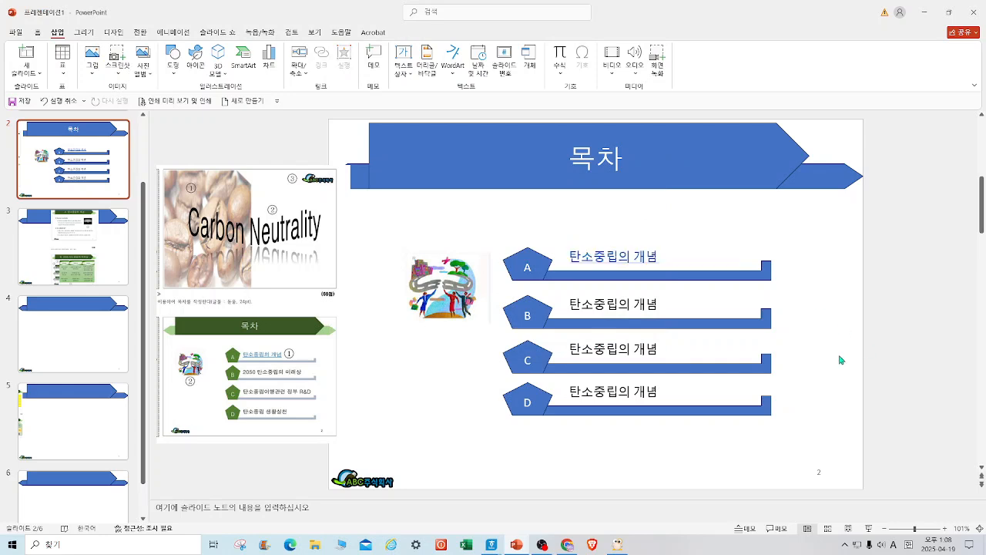
Step: Set the font of all four contents rows to 돋움 at size 24
{"action": "left_click_drag", "start_coordinate": [824, 433], "coordinate": [484, 228]}
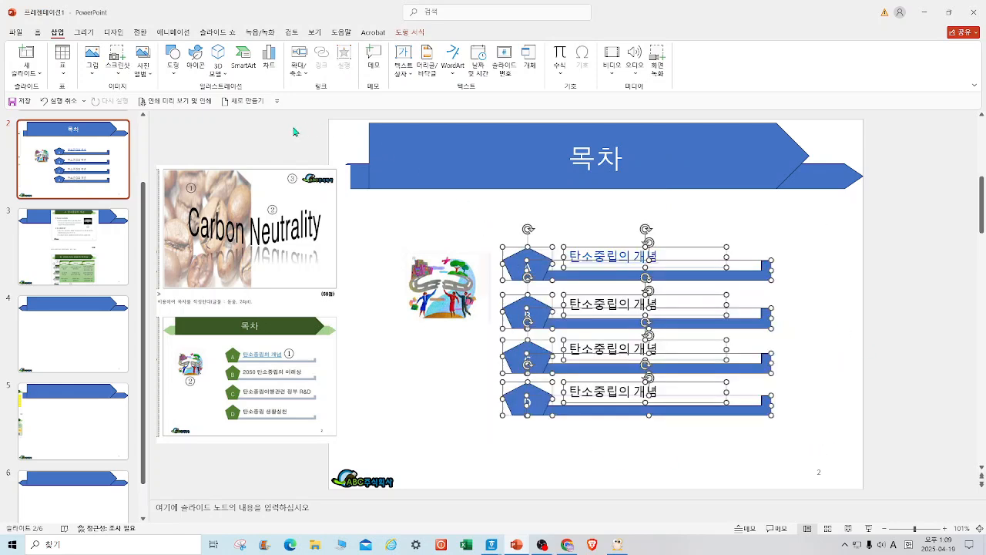
{"action": "left_click", "coordinate": [37, 33]}
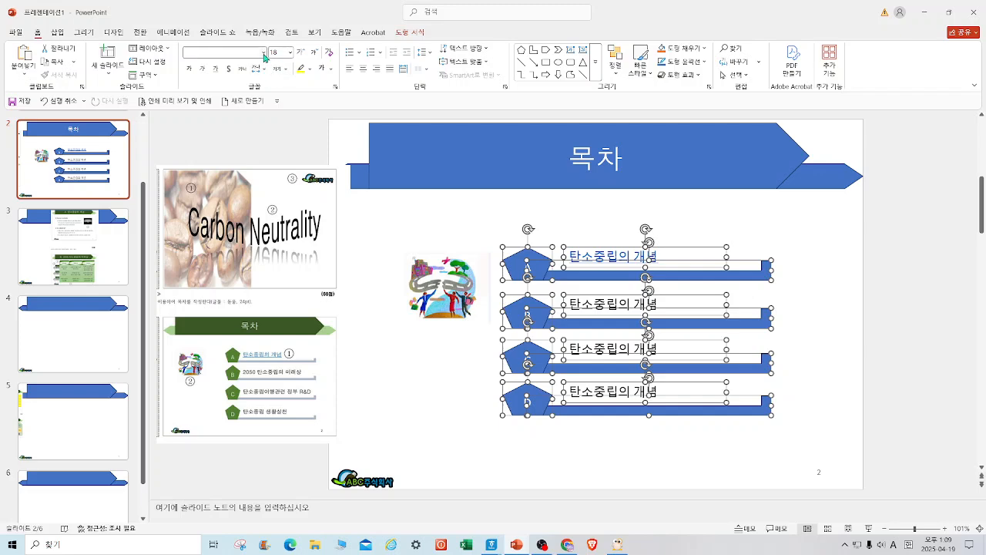
{"action": "left_click", "coordinate": [263, 56]}
{"action": "left_click", "coordinate": [204, 156]}
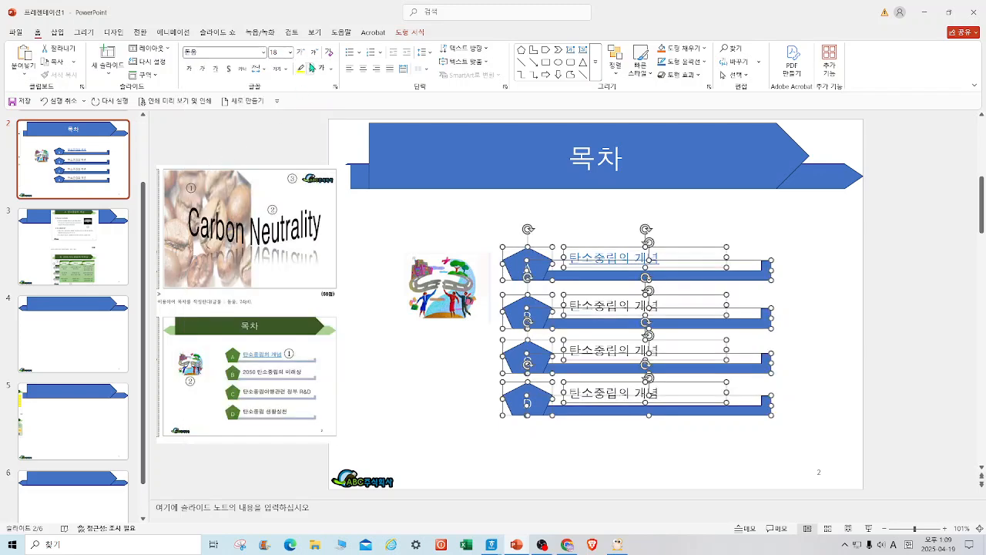
{"action": "left_click", "coordinate": [289, 53]}
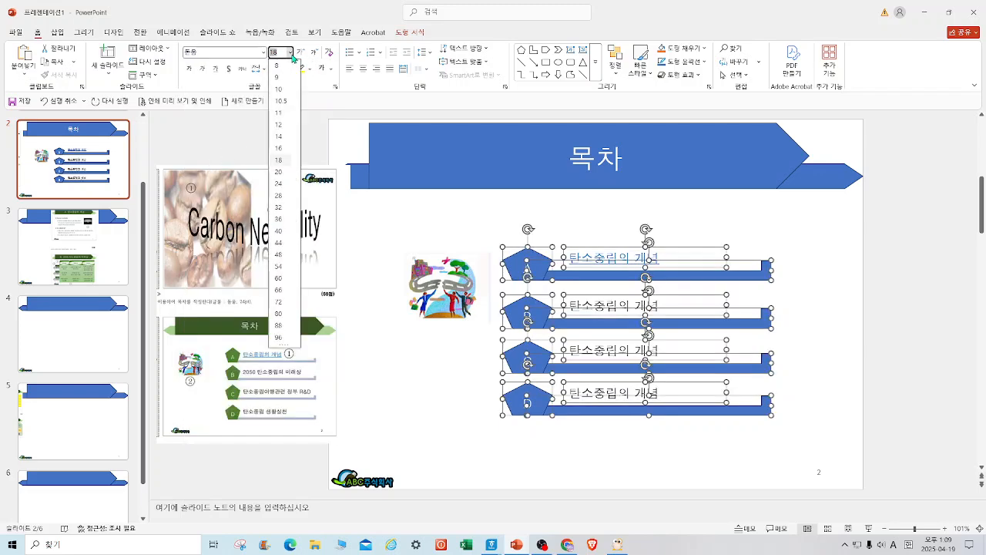
{"action": "left_click", "coordinate": [284, 185]}
{"action": "left_click", "coordinate": [826, 389]}
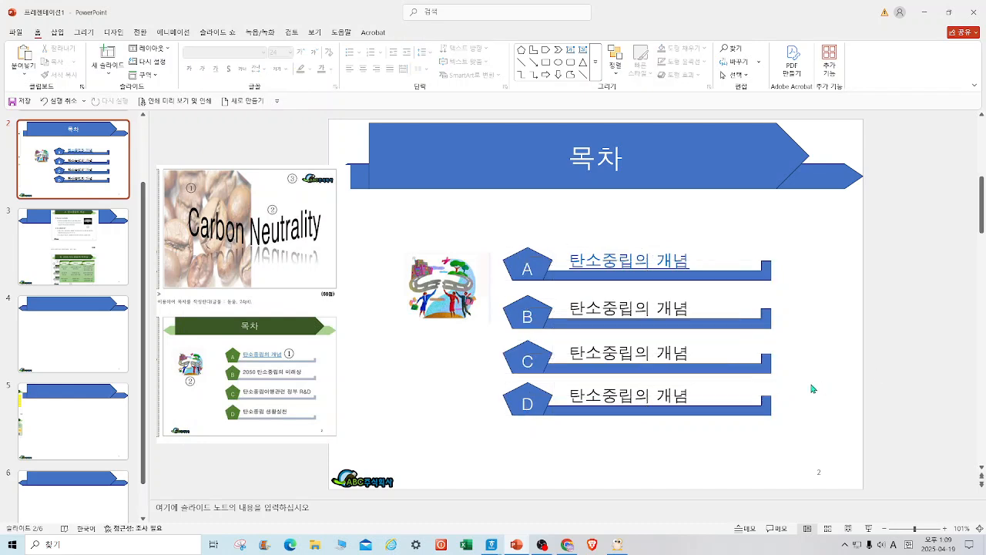
Step: Change row B's text to 2050 탄소중립의 미래상 and widen its text box to the end of the bar
{"action": "left_click", "coordinate": [571, 309]}
{"action": "type", "text": "2050"}
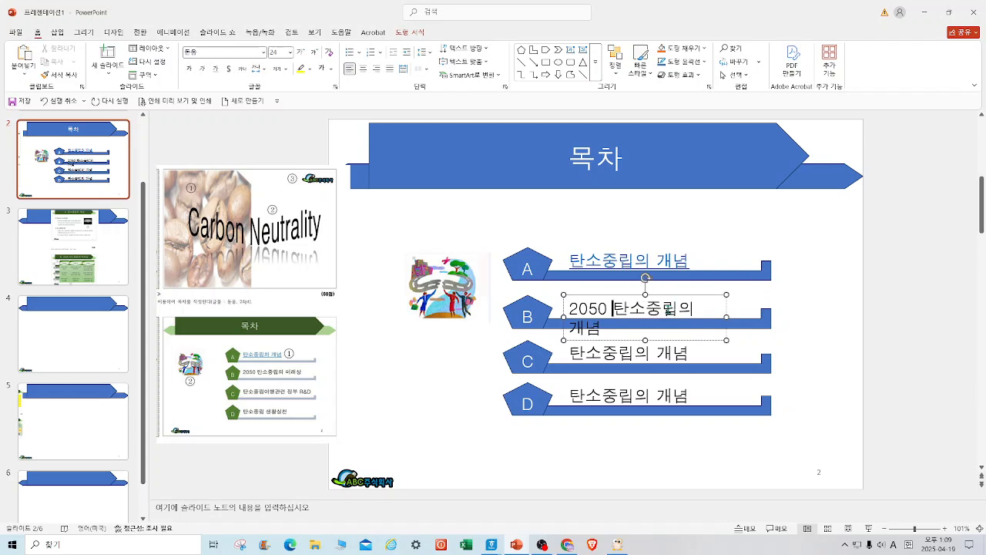
{"action": "left_click_drag", "start_coordinate": [728, 317], "coordinate": [771, 315]}
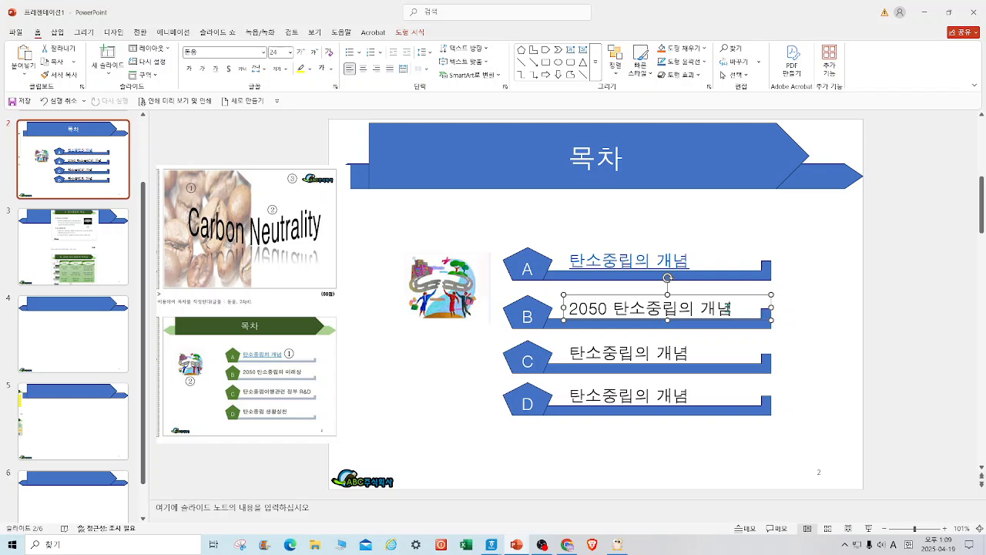
{"action": "key", "text": "BackSpace"}
{"action": "key", "text": "BackSpace"}
{"action": "type", "text": "ALFOT"}
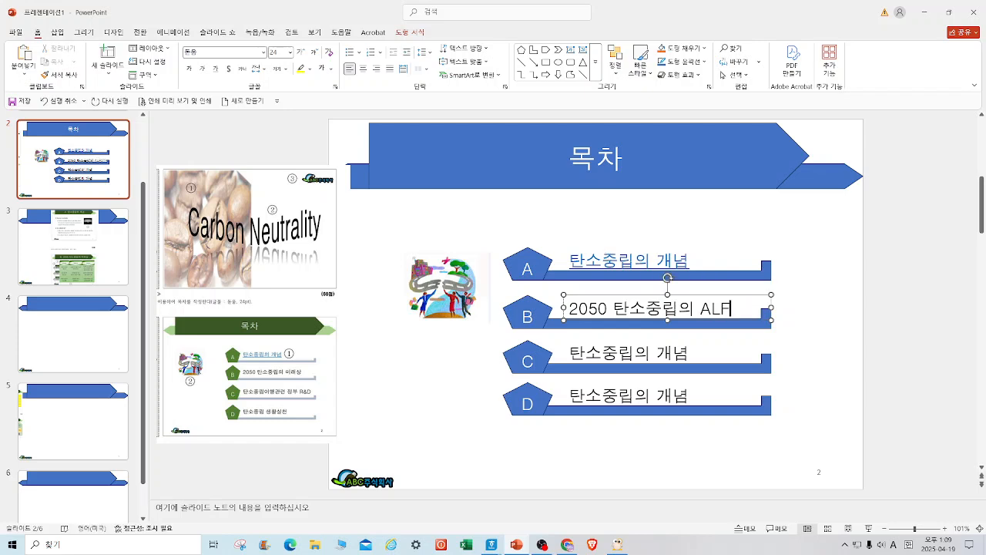
{"action": "key", "text": "BackSpace"}
{"action": "key", "text": "Hangul"}
{"action": "type", "text": "미래상"}
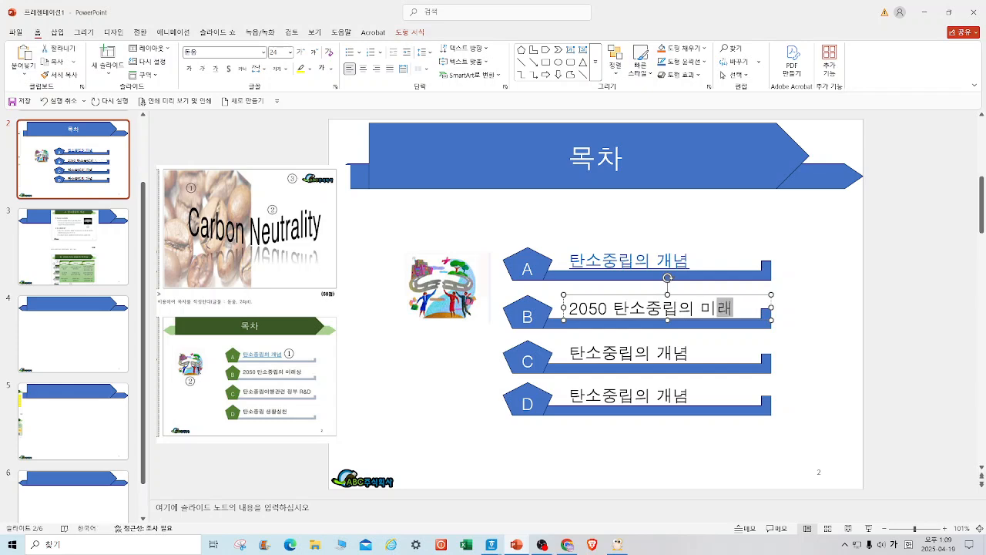
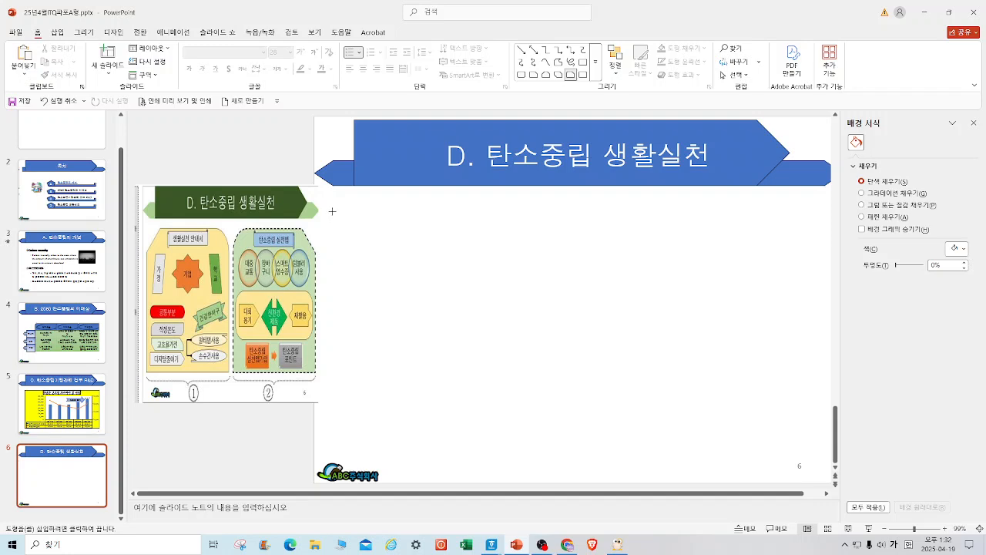
Step: Create two side-by-side light-blue rectangles with one rounded and one snipped corner on slide 6, each about 11.93 cm wide and 11.76 cm high
{"action": "mouse_move", "coordinate": [332, 210]}
{"action": "left_mouse_down"}
{"action": "mouse_move", "coordinate": [516, 413]}
{"action": "mouse_move", "coordinate": [565, 440]}
{"action": "left_mouse_up"}
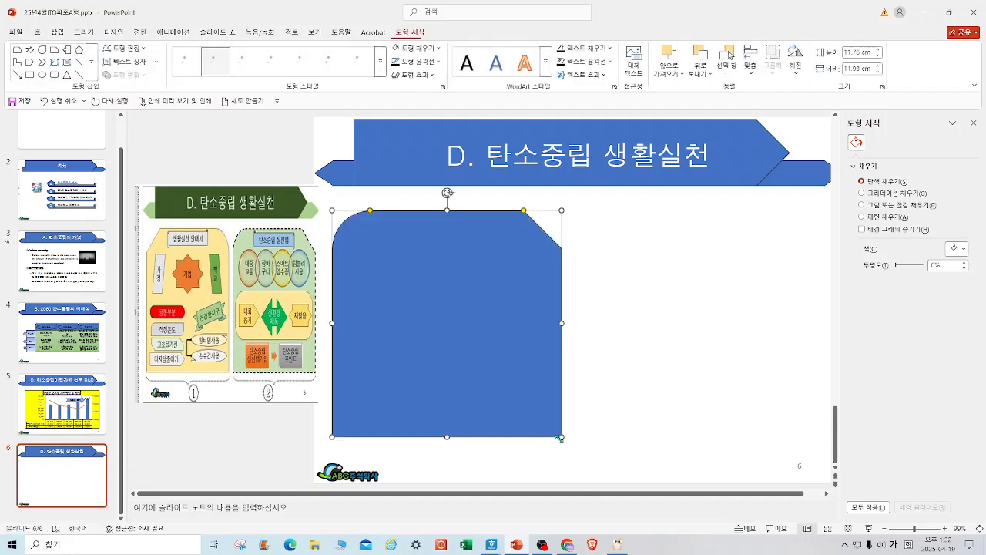
{"action": "mouse_move", "coordinate": [486, 358]}
{"action": "left_mouse_down"}
{"action": "mouse_move", "coordinate": [760, 349]}
{"action": "mouse_move", "coordinate": [731, 352]}
{"action": "left_mouse_up"}
{"action": "left_click", "coordinate": [528, 335], "text": "shift"}
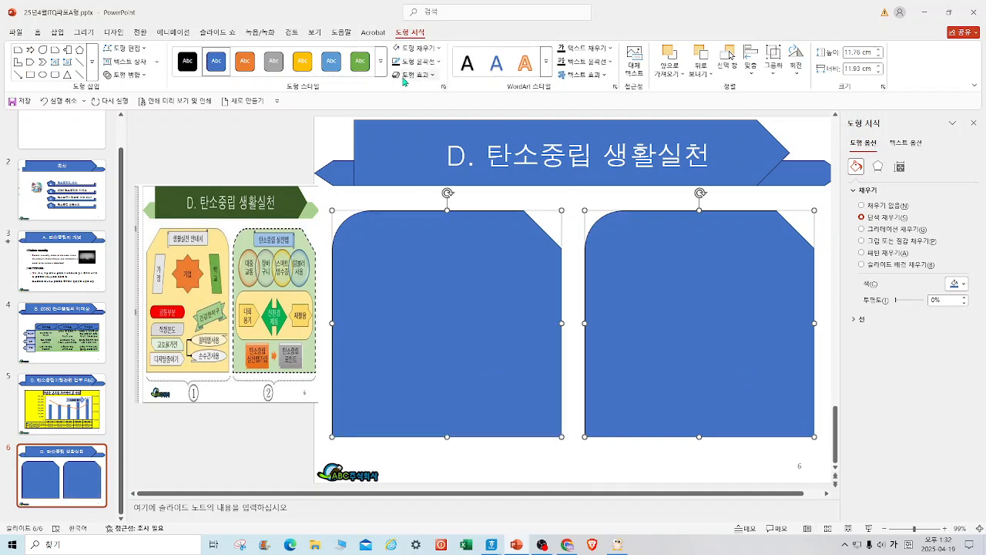
{"action": "left_click", "coordinate": [339, 72]}
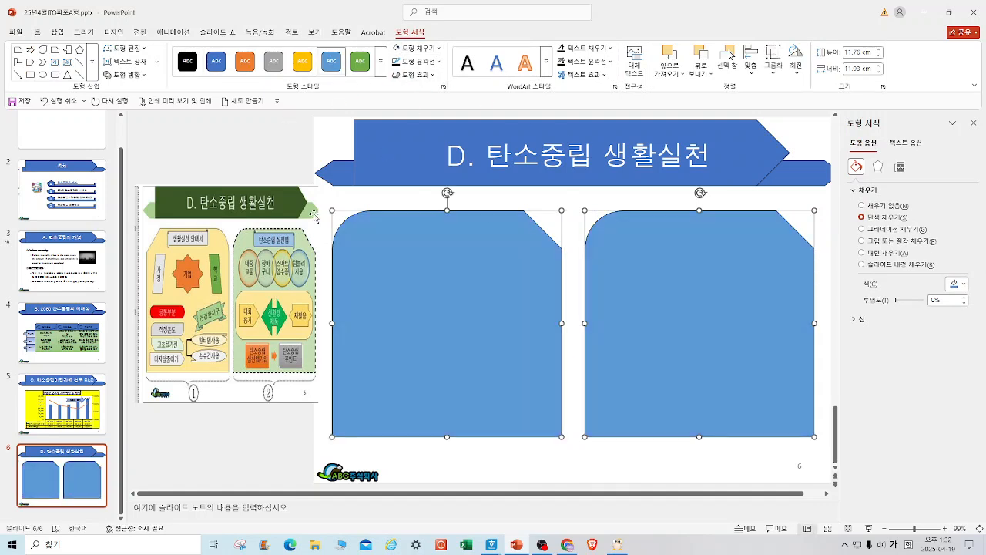
{"action": "left_click", "coordinate": [572, 198]}
Step: Flip the left background rectangle horizontally
{"action": "left_click", "coordinate": [507, 271]}
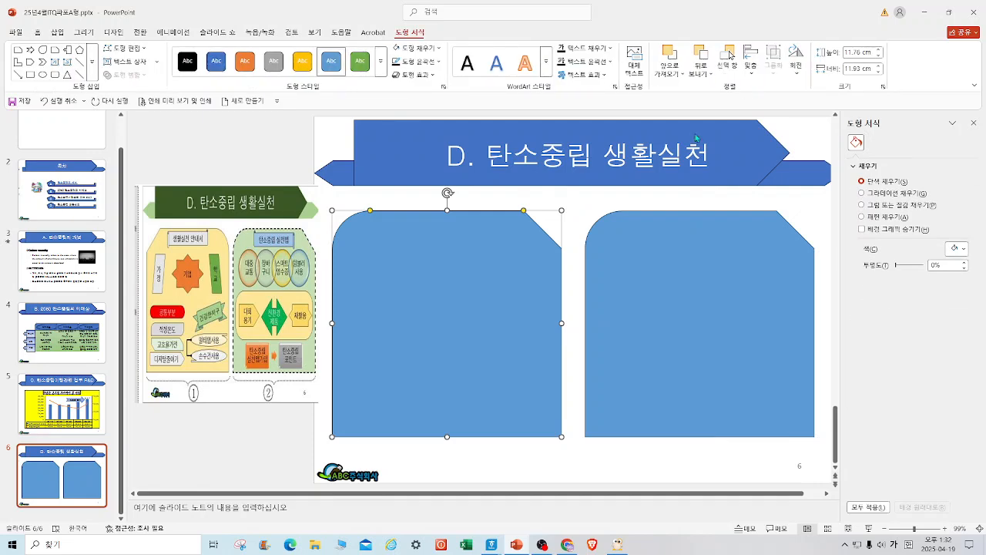
{"action": "left_click", "coordinate": [795, 60]}
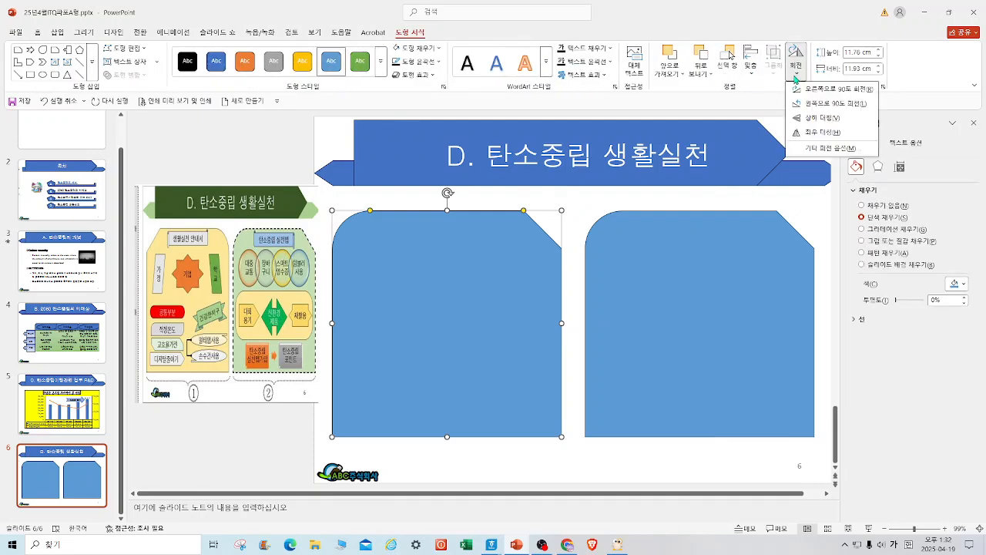
{"action": "left_click", "coordinate": [820, 132]}
{"action": "left_click", "coordinate": [599, 209]}
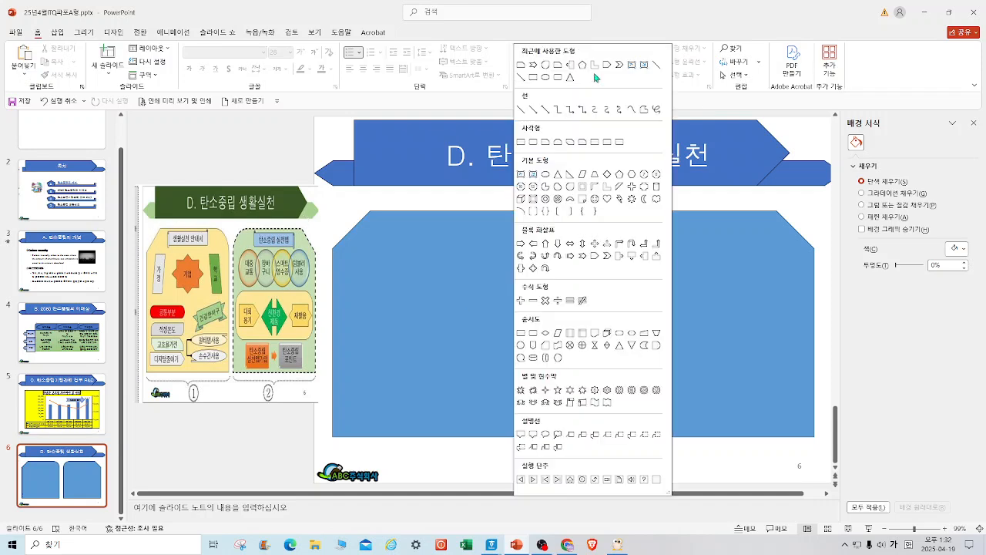
Step: Draw a wide, flat horizontal scroll near the top of the left background rectangle
{"action": "left_click", "coordinate": [595, 74]}
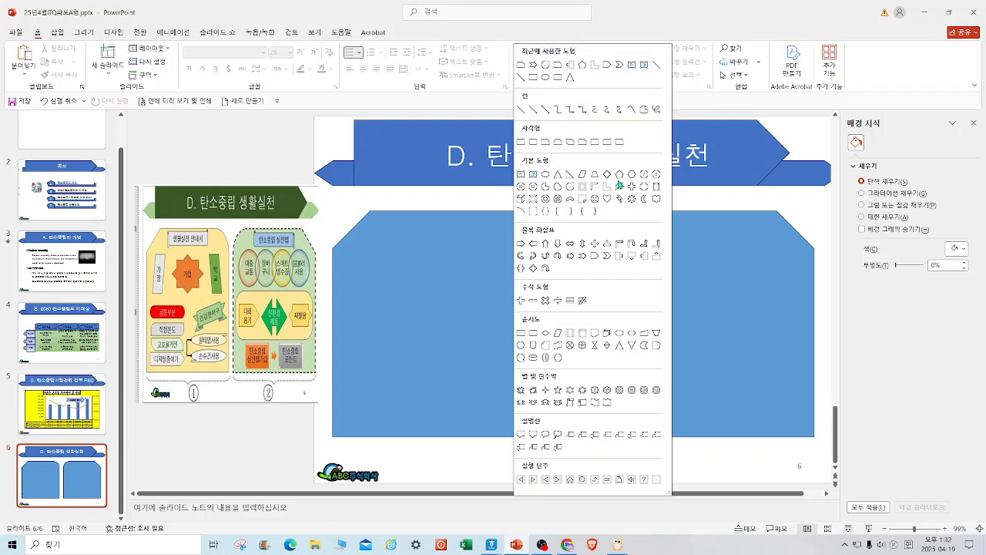
{"action": "left_click", "coordinate": [588, 407]}
{"action": "left_click_drag", "start_coordinate": [392, 223], "coordinate": [516, 246]}
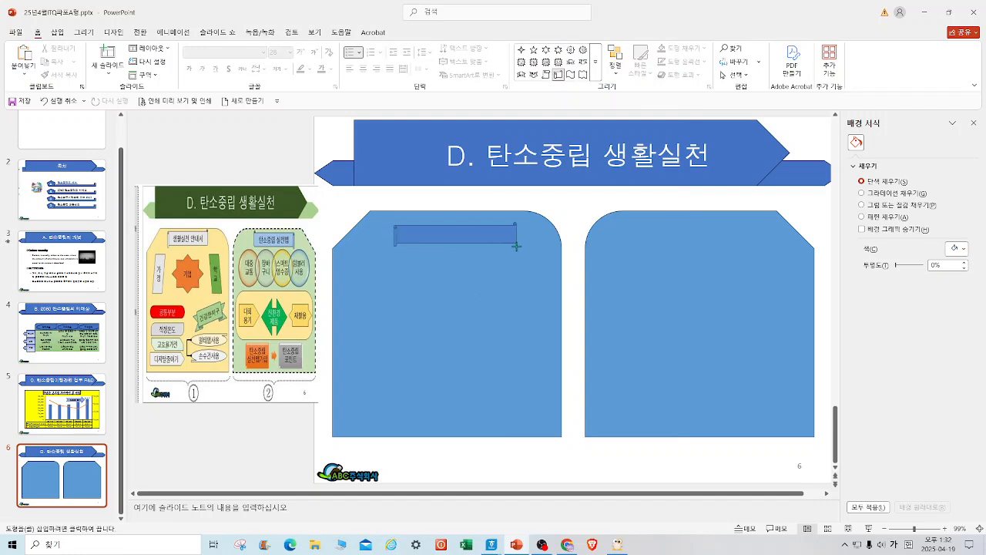
Step: Label the scroll banner in the left background shape 생활실천 안내서
{"action": "type", "text": "생활"}
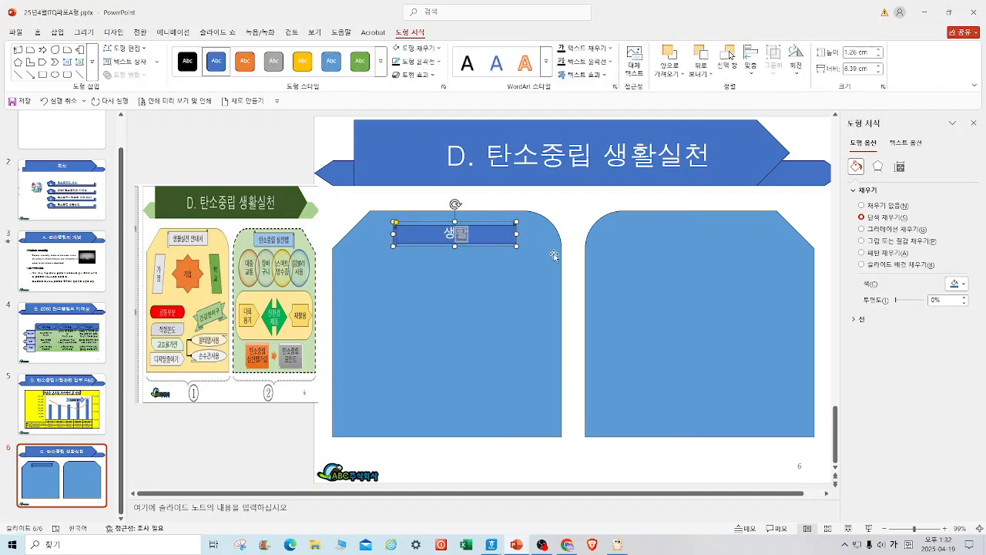
{"action": "type", "text": "시천 안내서"}
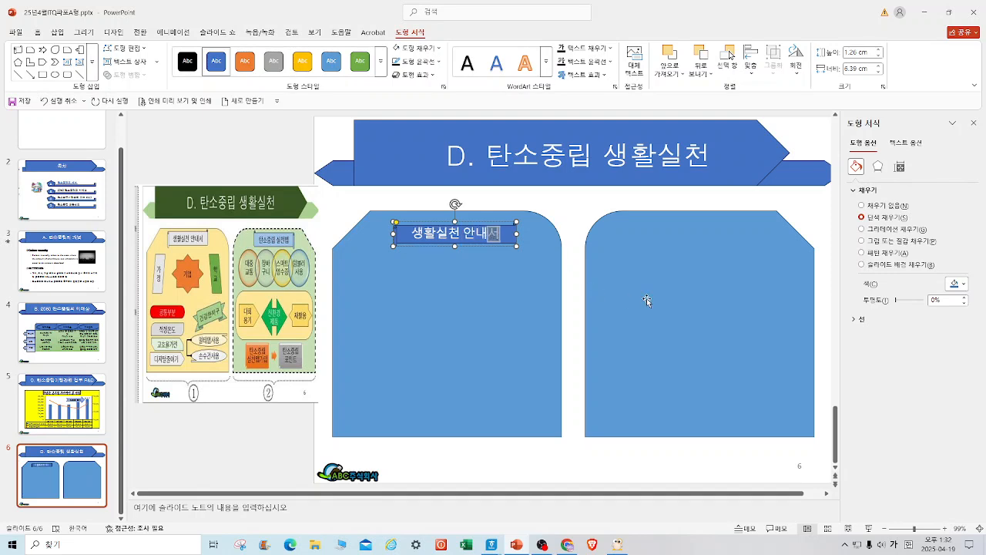
{"action": "left_click", "coordinate": [558, 210]}
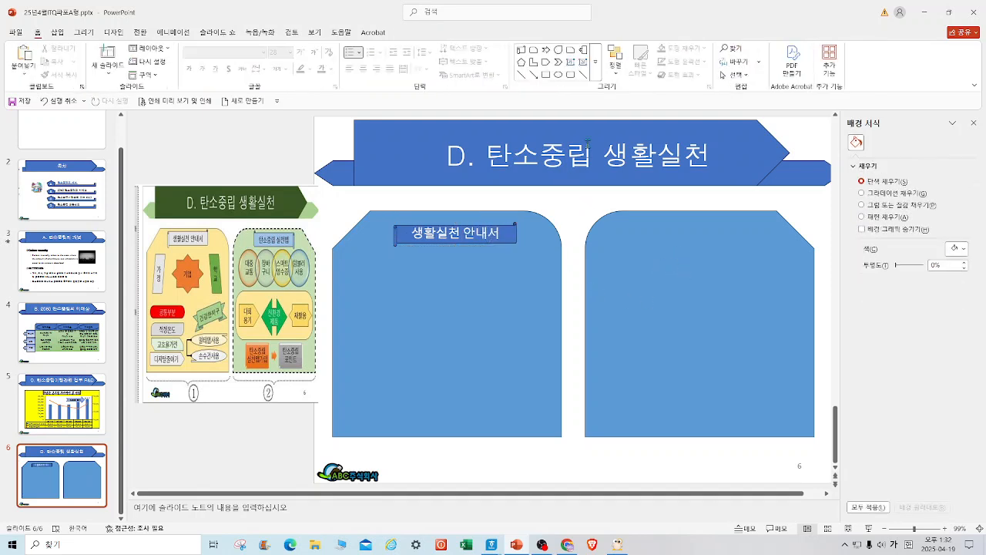
Step: Draw a parallelogram about 1.8 cm wide and 2.7 cm high below the scroll's left end and label it 가정
{"action": "left_click", "coordinate": [597, 77]}
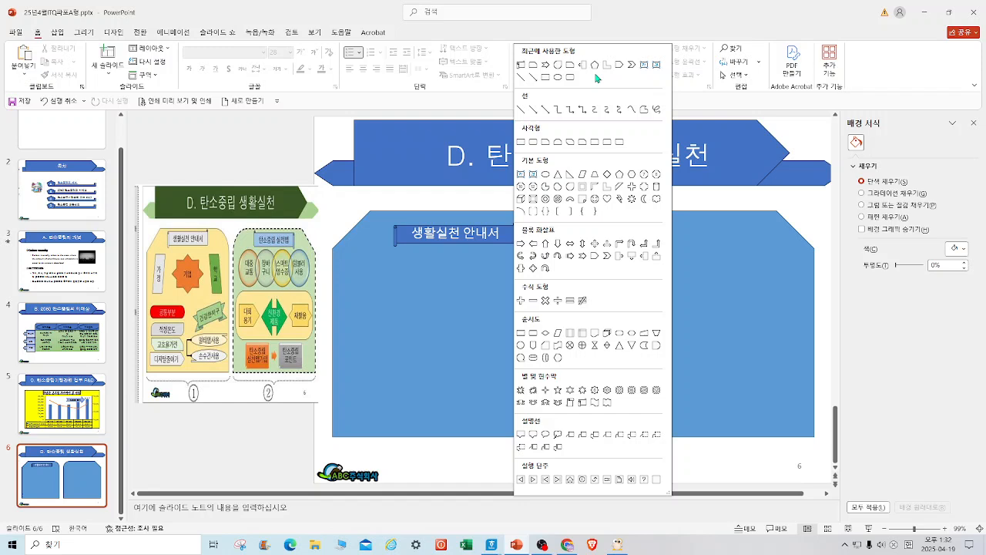
{"action": "left_click", "coordinate": [583, 175]}
{"action": "left_click_drag", "start_coordinate": [350, 259], "coordinate": [385, 311]}
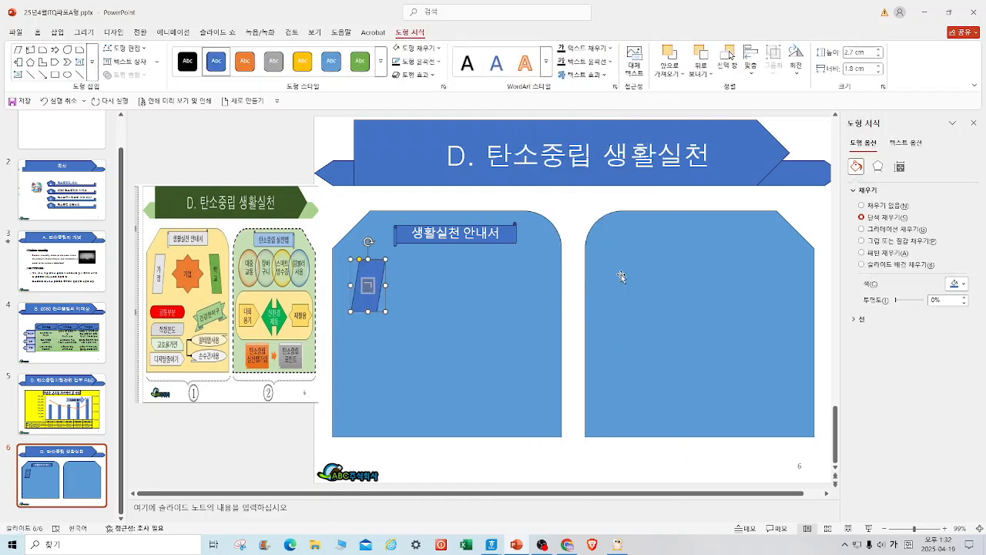
{"action": "type", "text": "가정"}
{"action": "left_click", "coordinate": [577, 203]}
Step: Draw an eight-pointed star about 3.61 cm wide and 2.17 cm high beside the 가정 parallelogram and label it 가입
{"action": "left_click", "coordinate": [596, 75]}
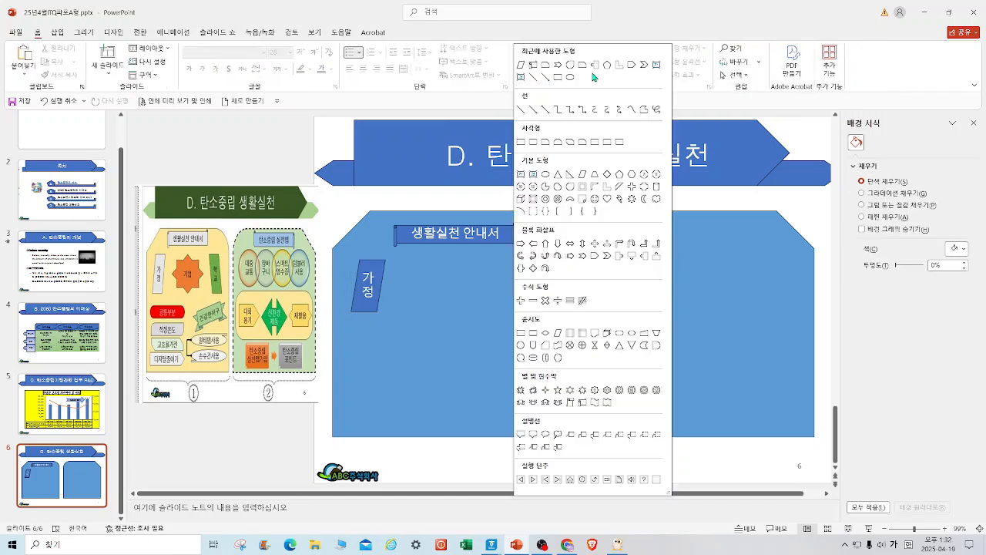
{"action": "left_click", "coordinate": [590, 401]}
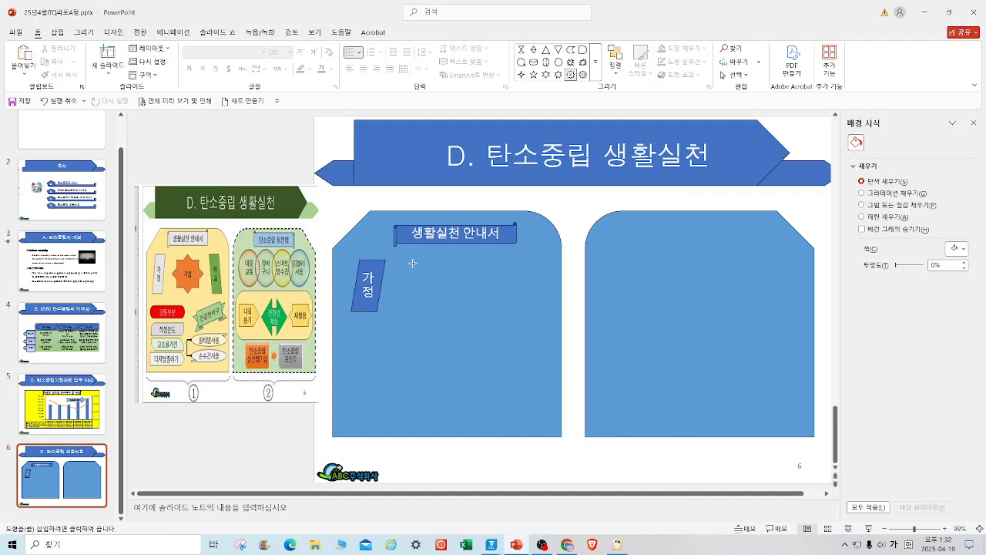
{"action": "mouse_move", "coordinate": [402, 266]}
{"action": "left_mouse_down"}
{"action": "mouse_move", "coordinate": [427, 293]}
{"action": "mouse_move", "coordinate": [473, 307]}
{"action": "left_mouse_up"}
{"action": "type", "text": "ㄱ"}
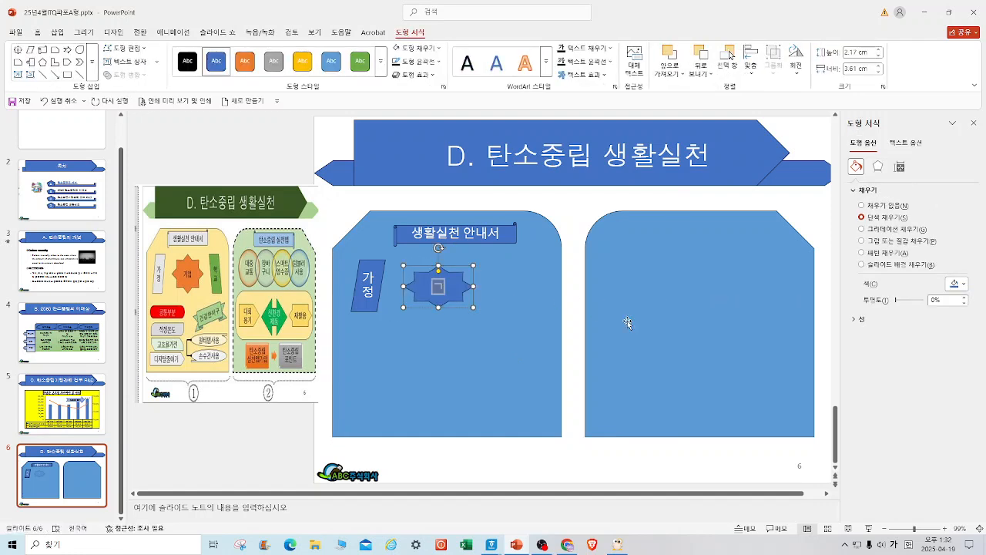
{"action": "type", "text": "ㅏ이"}
Step: Duplicate the 가정 parallelogram to the right of the 가입 star and flip the copy horizontally
{"action": "left_click", "coordinate": [369, 280]}
{"action": "left_click_drag", "start_coordinate": [376, 282], "coordinate": [521, 283]}
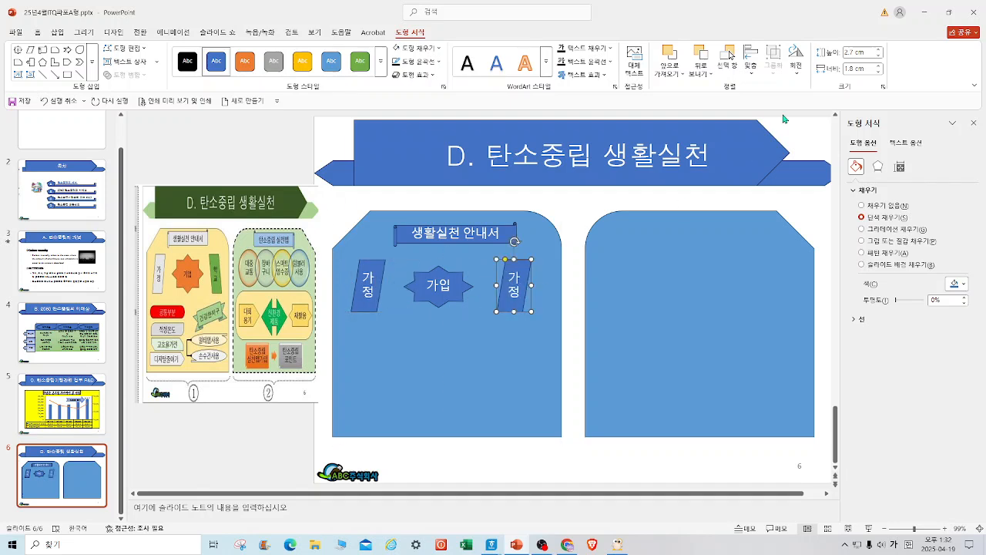
{"action": "left_click", "coordinate": [796, 57]}
{"action": "left_click", "coordinate": [828, 132]}
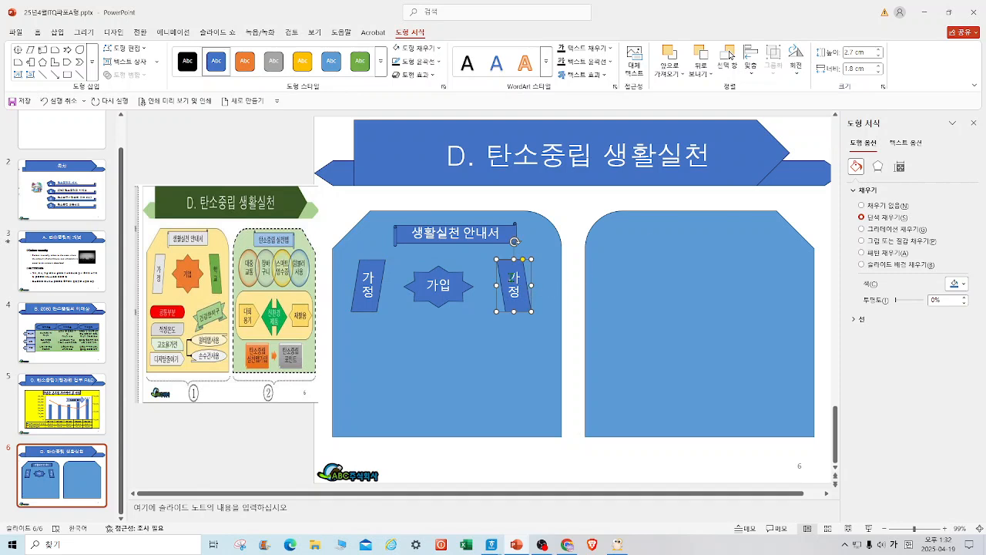
Step: Replace the flipped parallelogram's text with 학교 and save the presentation
{"action": "left_click_drag", "start_coordinate": [510, 275], "coordinate": [520, 300]}
{"action": "type", "text": "해ㄱ교"}
{"action": "left_click", "coordinate": [15, 103]}
{"action": "left_click", "coordinate": [571, 219]}
Step: Draw a rounded rectangle about 3.61 cm wide and 1.26 cm high below the 가정 shape and label it 공통부분
{"action": "left_click", "coordinate": [598, 68]}
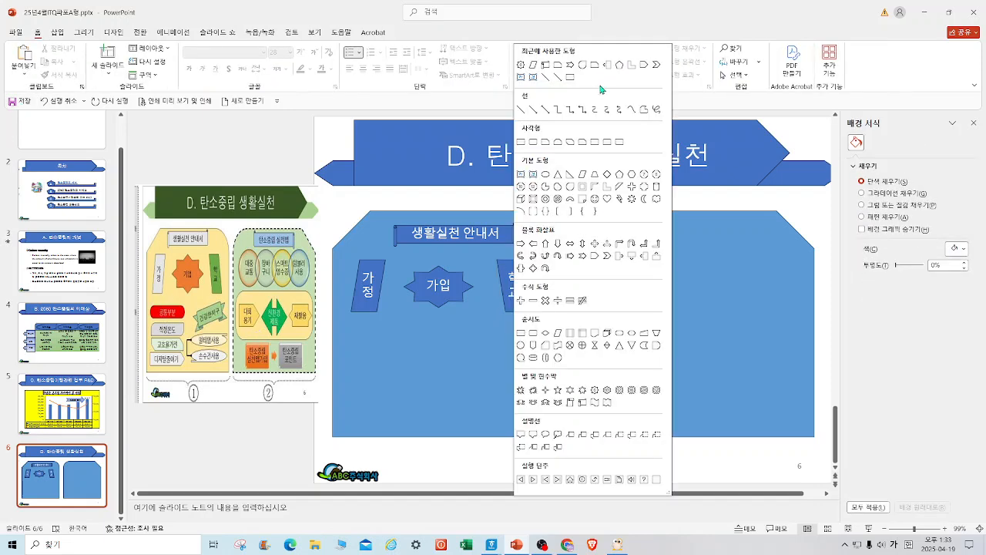
{"action": "left_click", "coordinate": [533, 141]}
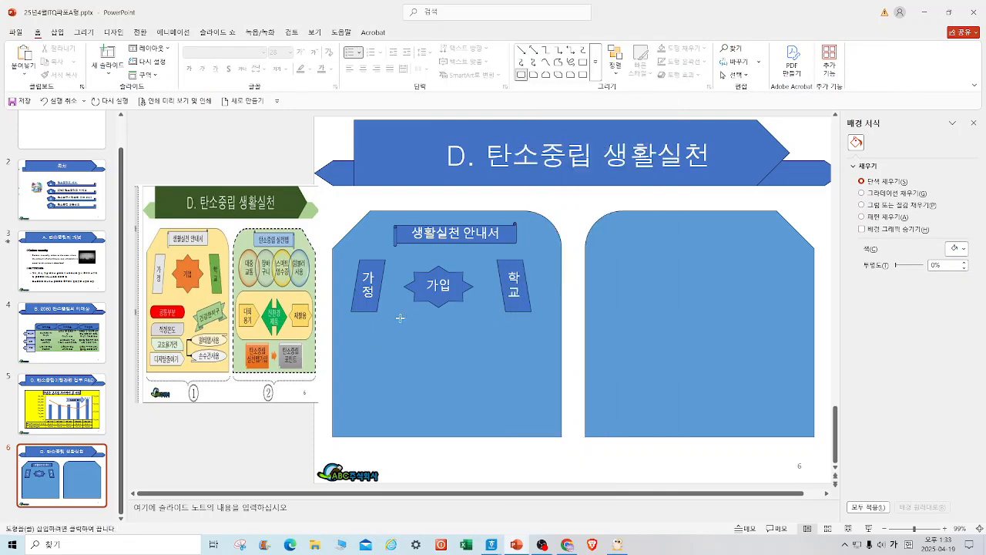
{"action": "mouse_move", "coordinate": [371, 319]}
{"action": "left_mouse_down"}
{"action": "mouse_move", "coordinate": [443, 348]}
{"action": "mouse_move", "coordinate": [386, 341]}
{"action": "mouse_move", "coordinate": [365, 321]}
{"action": "left_mouse_up"}
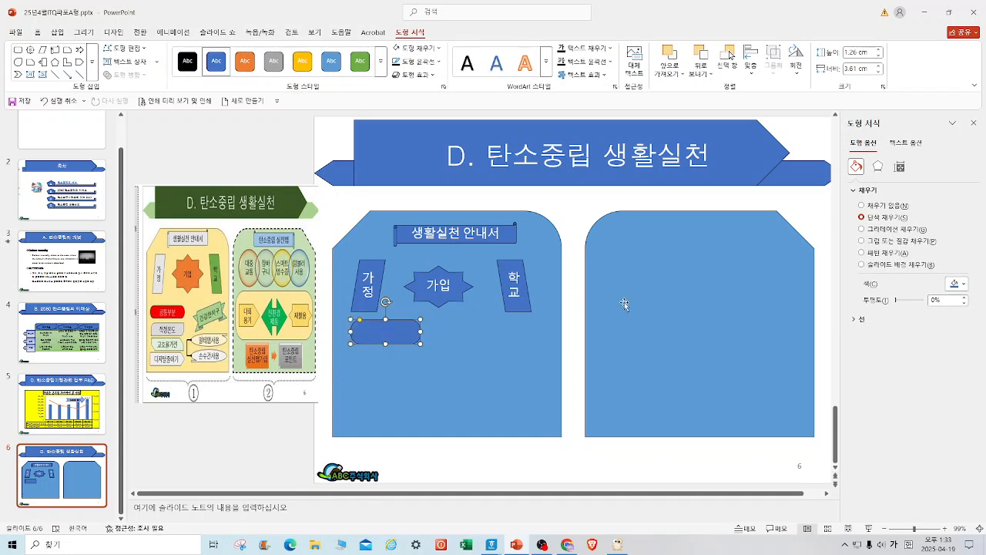
{"action": "type", "text": "공ㅌ"}
{"action": "type", "text": "부"}
{"action": "type", "text": "문"}
{"action": "left_click", "coordinate": [580, 208]}
Step: Draw a ribbon banner about 5.72 cm wide beside 공통부분, tilted up to the right, and label it 건강한지구
{"action": "left_click", "coordinate": [598, 77]}
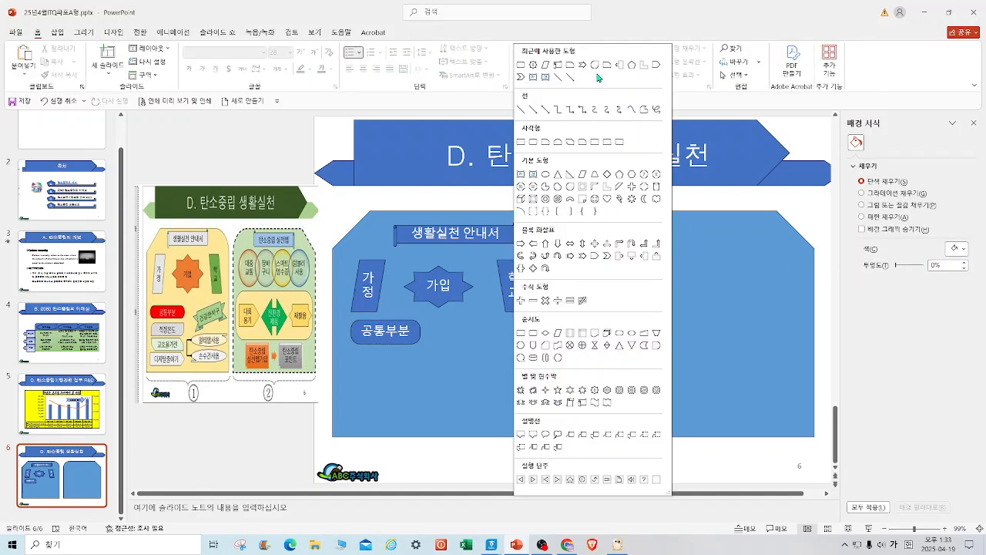
{"action": "left_click", "coordinate": [547, 402]}
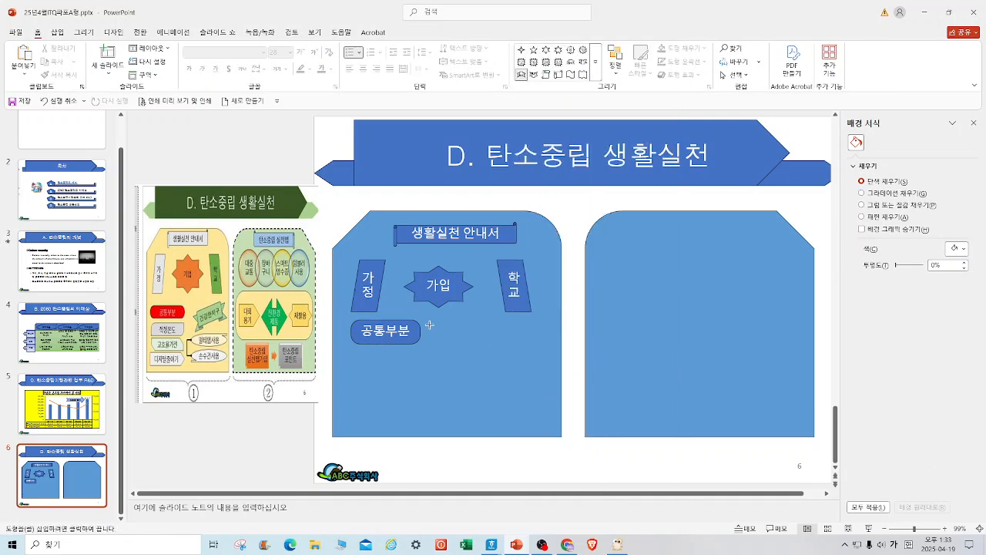
{"action": "mouse_move", "coordinate": [429, 325]}
{"action": "left_mouse_down"}
{"action": "mouse_move", "coordinate": [540, 359]}
{"action": "mouse_move", "coordinate": [539, 344]}
{"action": "left_mouse_up"}
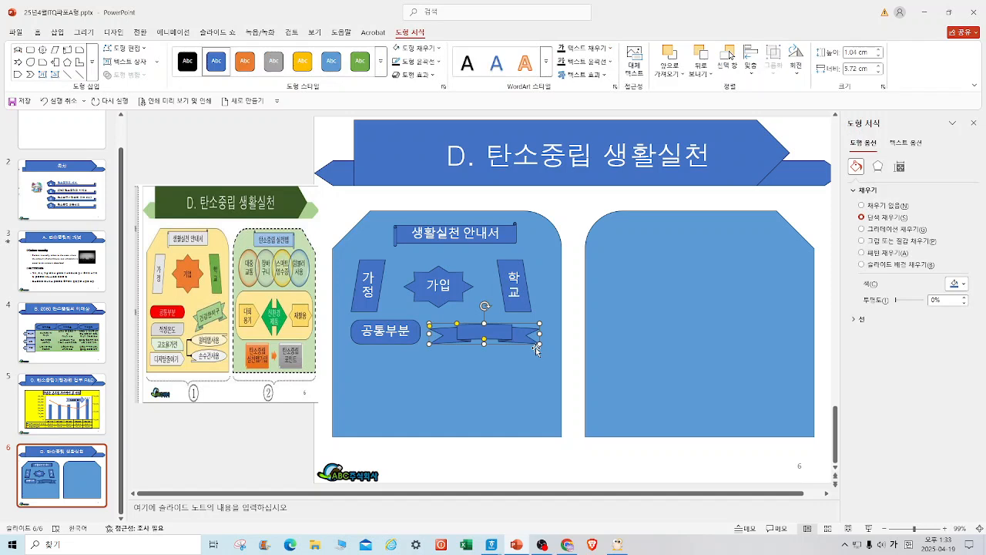
{"action": "key", "text": "ctrl+z"}
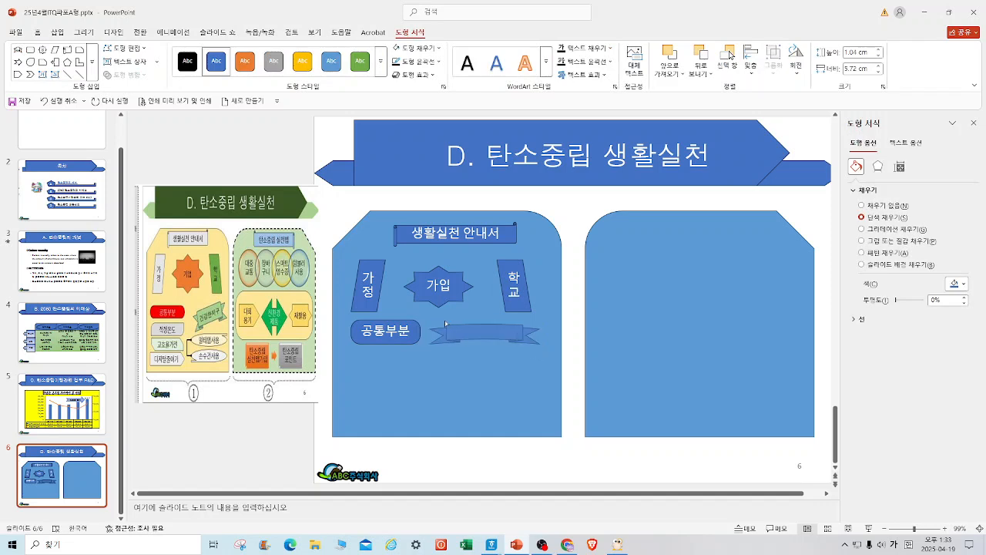
{"action": "key", "text": "ctrl+y"}
{"action": "mouse_move", "coordinate": [484, 306]}
{"action": "left_mouse_down"}
{"action": "mouse_move", "coordinate": [474, 307]}
{"action": "mouse_move", "coordinate": [478, 320]}
{"action": "left_mouse_up"}
{"action": "type", "text": "ㄱ"}
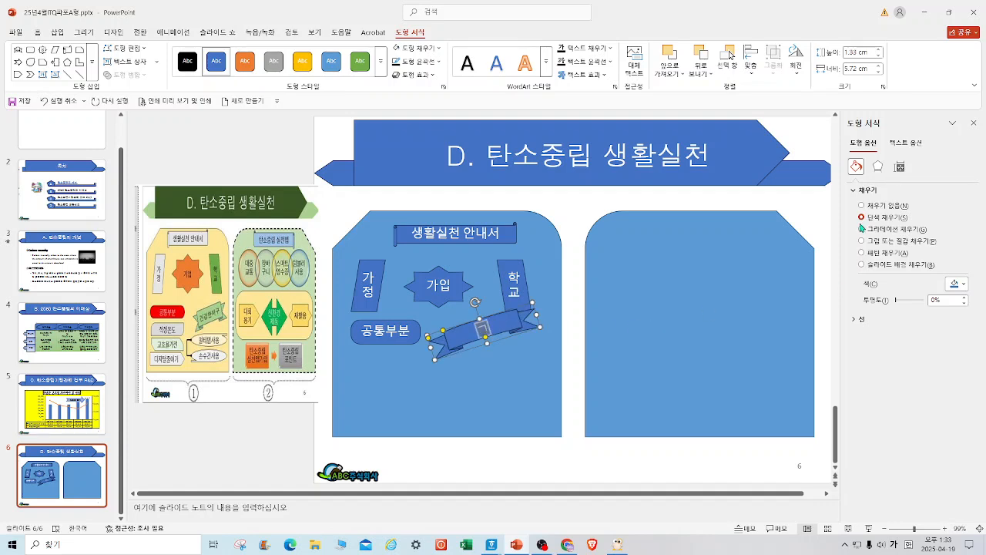
{"action": "type", "text": "강한지구"}
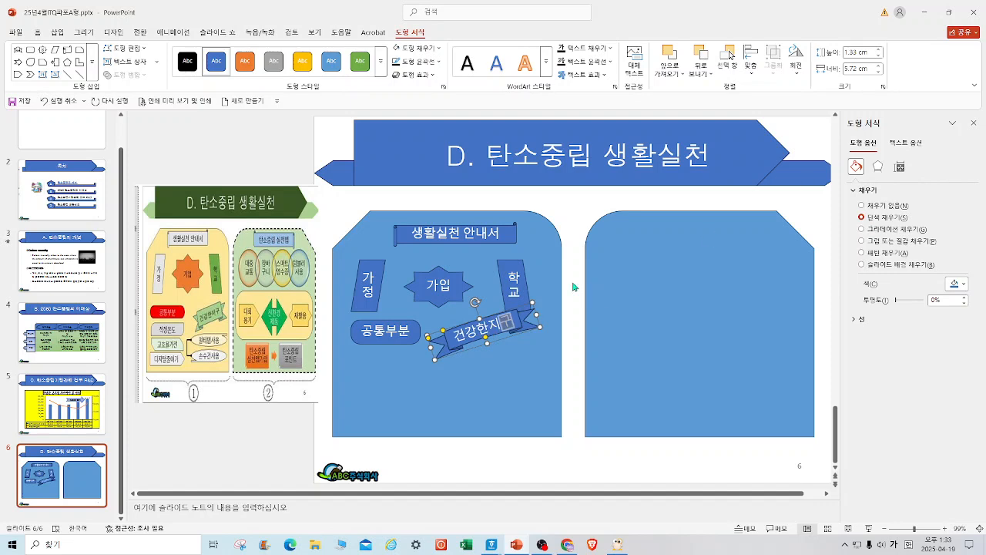
Step: Move the 학교, 가입 and 가정 shapes slightly up toward the 생활실천 안내서 scroll
{"action": "left_click_drag", "start_coordinate": [516, 266], "coordinate": [515, 255]}
{"action": "left_click_drag", "start_coordinate": [458, 293], "coordinate": [463, 283]}
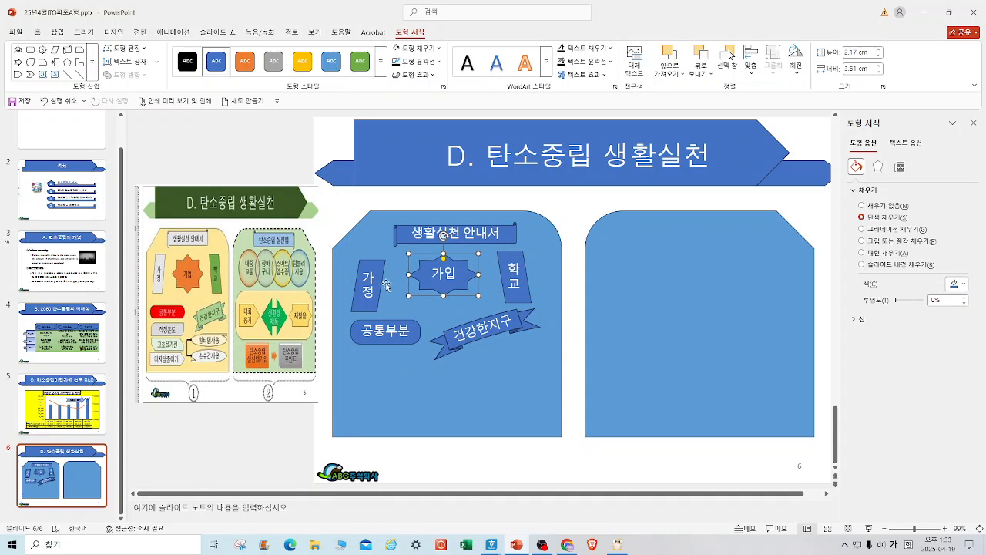
{"action": "left_click_drag", "start_coordinate": [382, 284], "coordinate": [382, 275]}
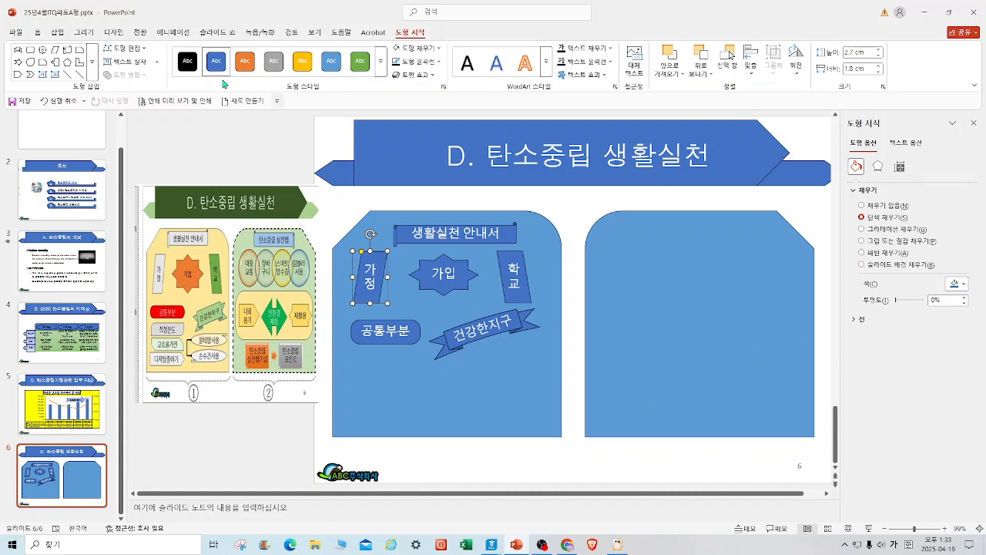
{"action": "left_click", "coordinate": [44, 101]}
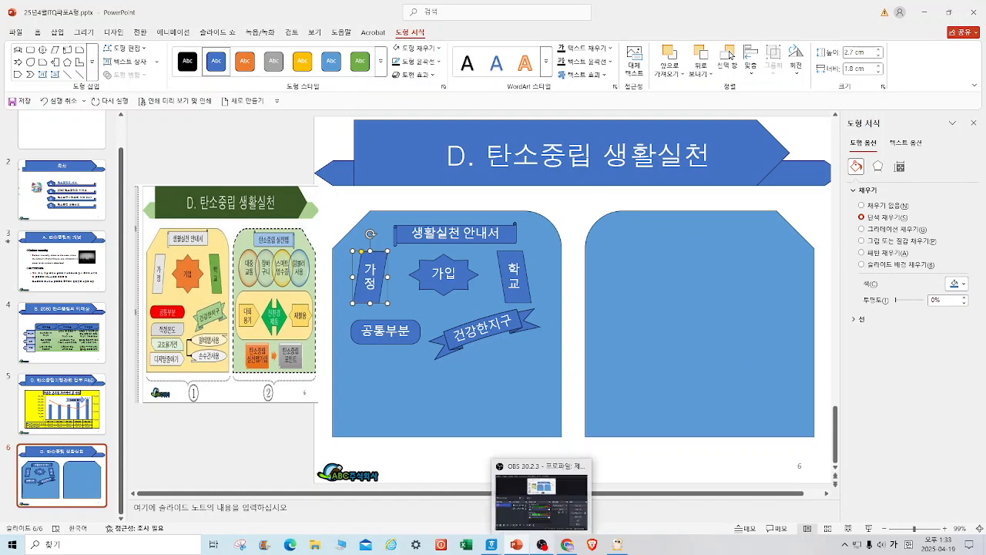
Step: Draw a diagonally rounded rectangle about 3.61 cm wide and 1.26 cm high below 공통부분 and round its top-left and bottom-right corners
{"action": "left_click", "coordinate": [92, 76]}
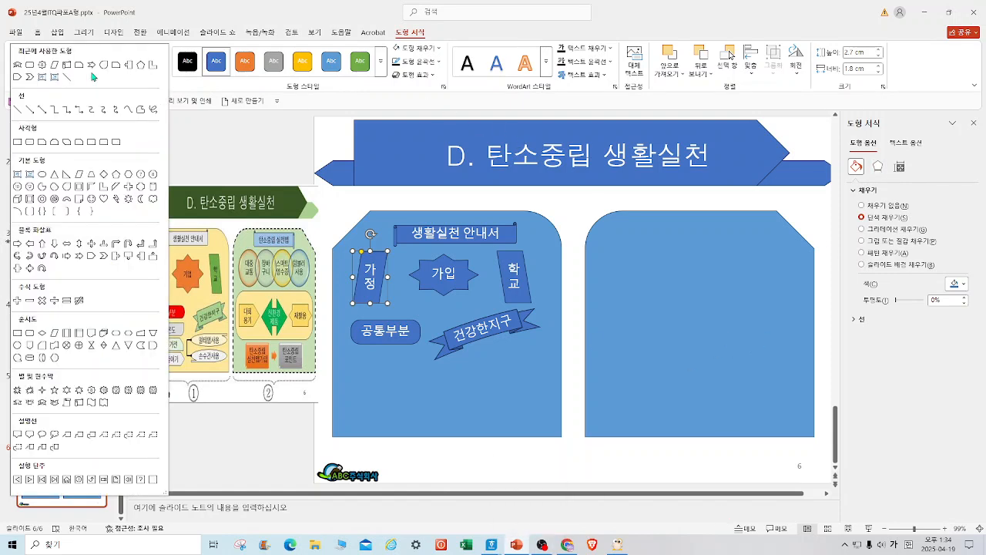
{"action": "left_click", "coordinate": [116, 144]}
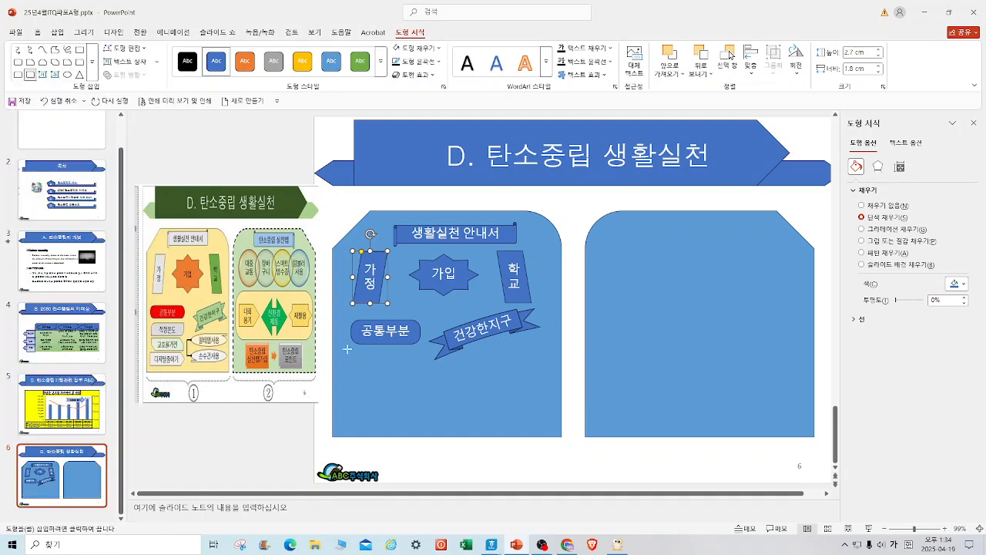
{"action": "left_click_drag", "start_coordinate": [344, 358], "coordinate": [413, 383]}
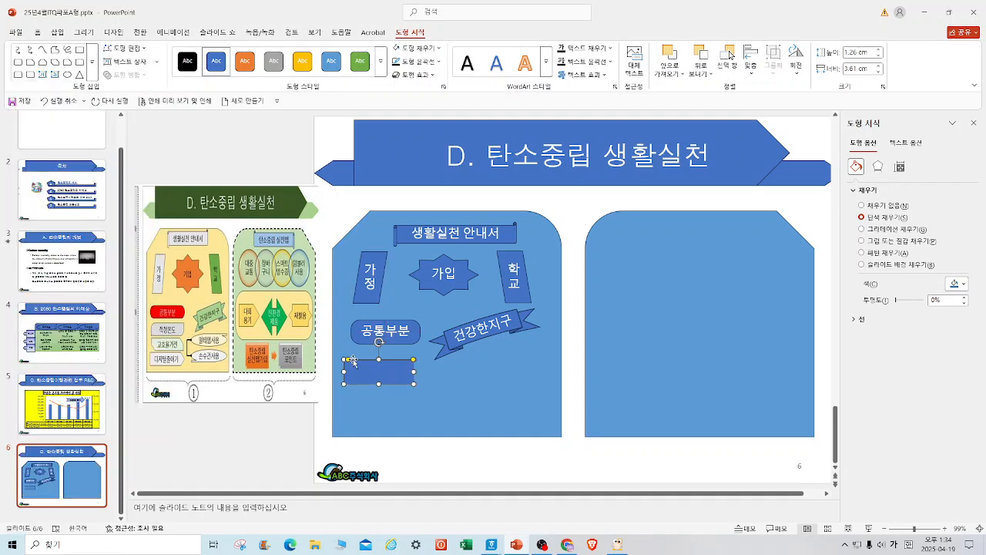
{"action": "left_click_drag", "start_coordinate": [347, 359], "coordinate": [356, 359]}
Step: Label the diagonally rounded rectangle below 공통부분 as 적정온도
{"action": "type", "text": "저"}
{"action": "type", "text": "정오"}
{"action": "type", "text": "ㄴㄷ"}
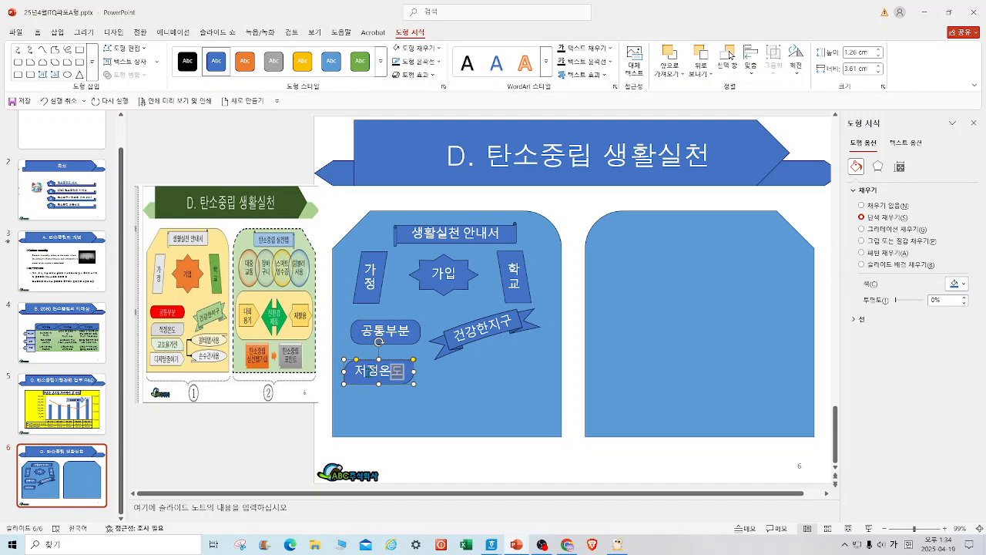
{"action": "key", "text": "Left"}
{"action": "key", "text": "Left"}
{"action": "key", "text": "Left"}
{"action": "key", "text": "BackSpace"}
{"action": "type", "text": "적"}
{"action": "left_click", "coordinate": [432, 377]}
Step: Draw a snipped-corner rectangle about 3.61 cm wide and 0.84 cm high directly below 적정온도 and label it 고효율가전
{"action": "left_click", "coordinate": [91, 62]}
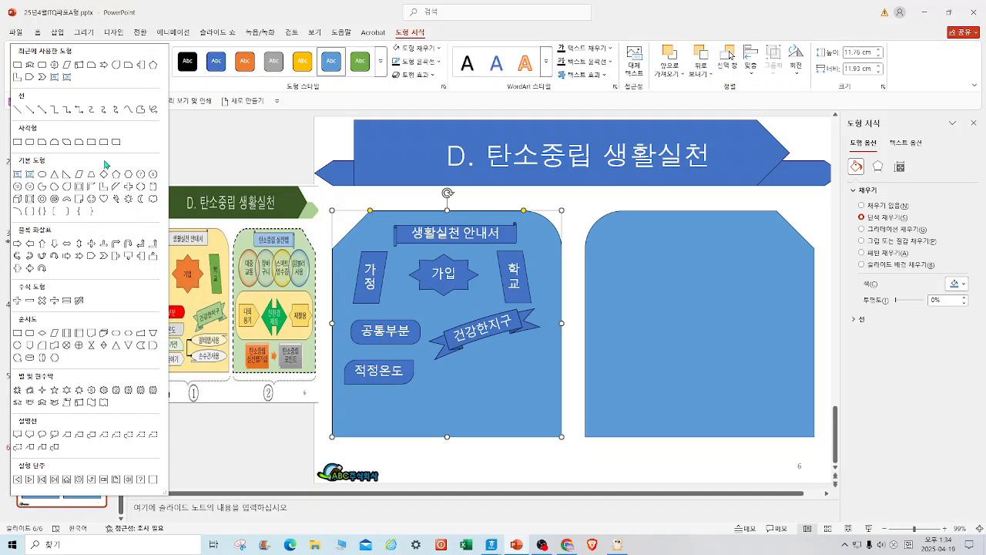
{"action": "left_click", "coordinate": [67, 142]}
{"action": "mouse_move", "coordinate": [344, 387]}
{"action": "left_mouse_down"}
{"action": "mouse_move", "coordinate": [422, 405]}
{"action": "mouse_move", "coordinate": [413, 404]}
{"action": "left_mouse_up"}
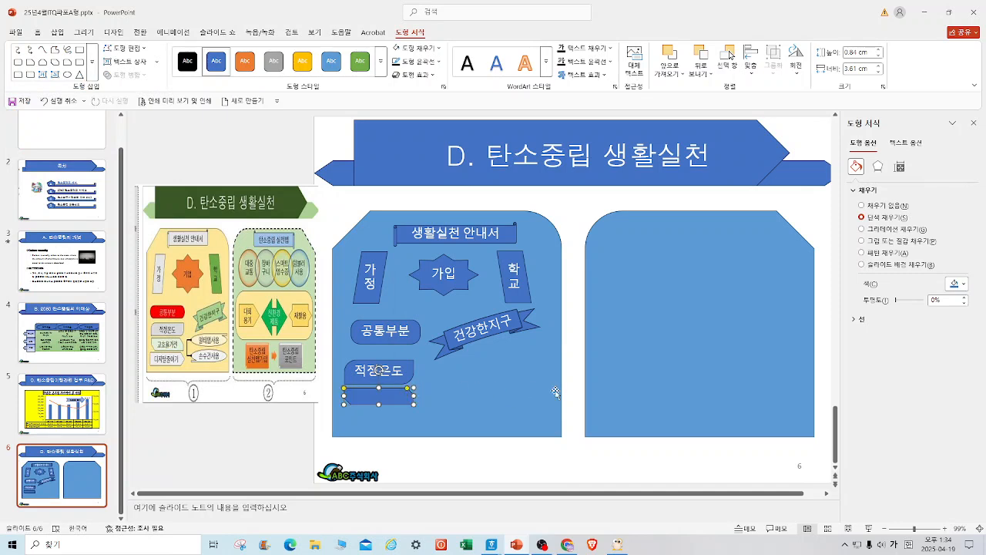
{"action": "type", "text": "ㄱ"}
{"action": "type", "text": "효"}
{"action": "type", "text": "율가ㅈ"}
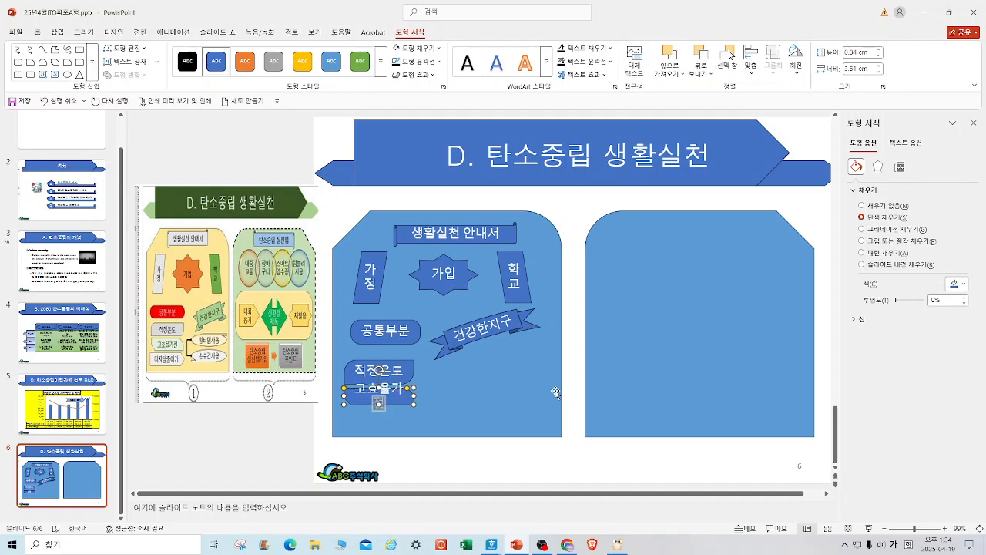
{"action": "type", "text": "ㅓㄴ"}
Step: Widen the 적정온도 and 고효율가전 shapes together to about 4.57 cm and shift them inside the left background shape
{"action": "left_click", "coordinate": [355, 378]}
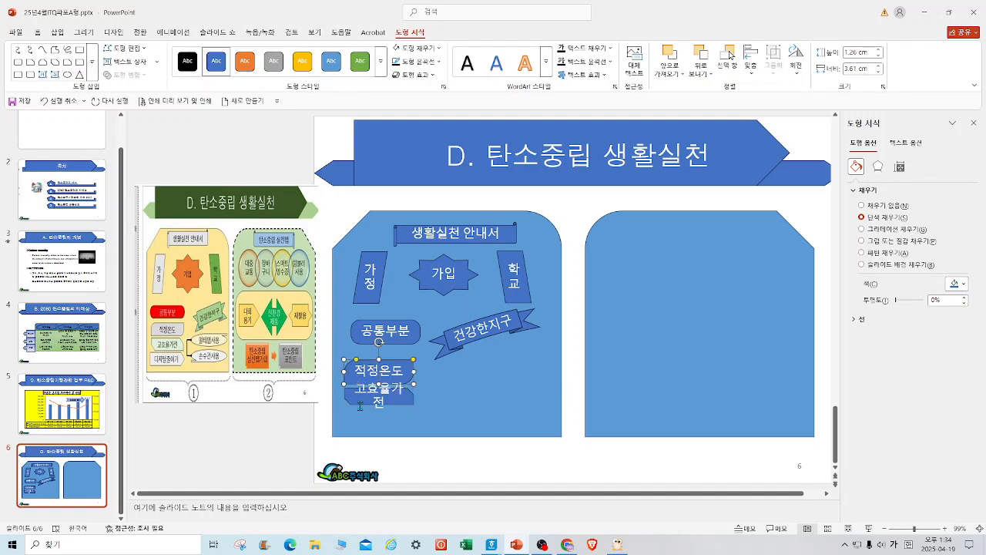
{"action": "left_click", "coordinate": [360, 403], "text": "shift"}
{"action": "left_click_drag", "start_coordinate": [344, 396], "coordinate": [332, 395]}
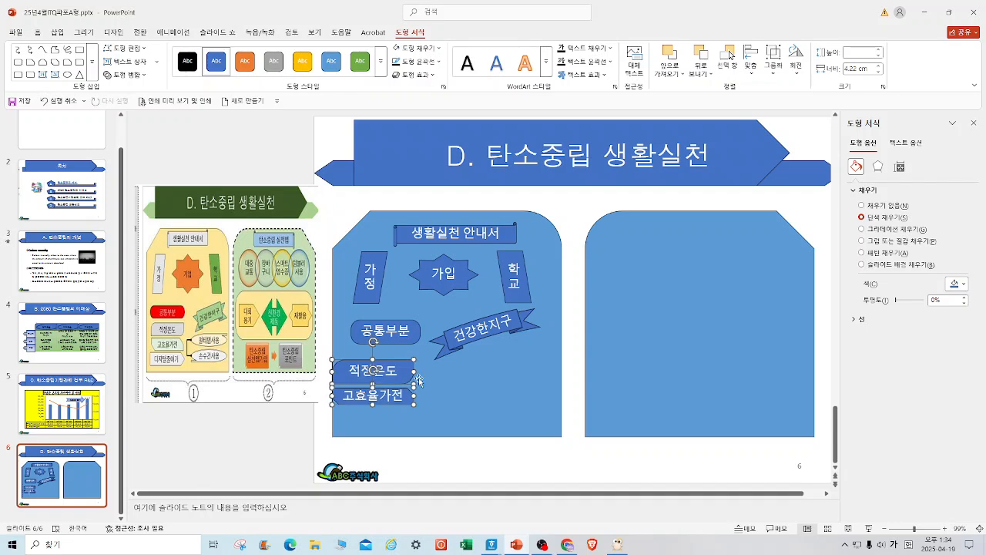
{"action": "left_click_drag", "start_coordinate": [419, 380], "coordinate": [416, 375]}
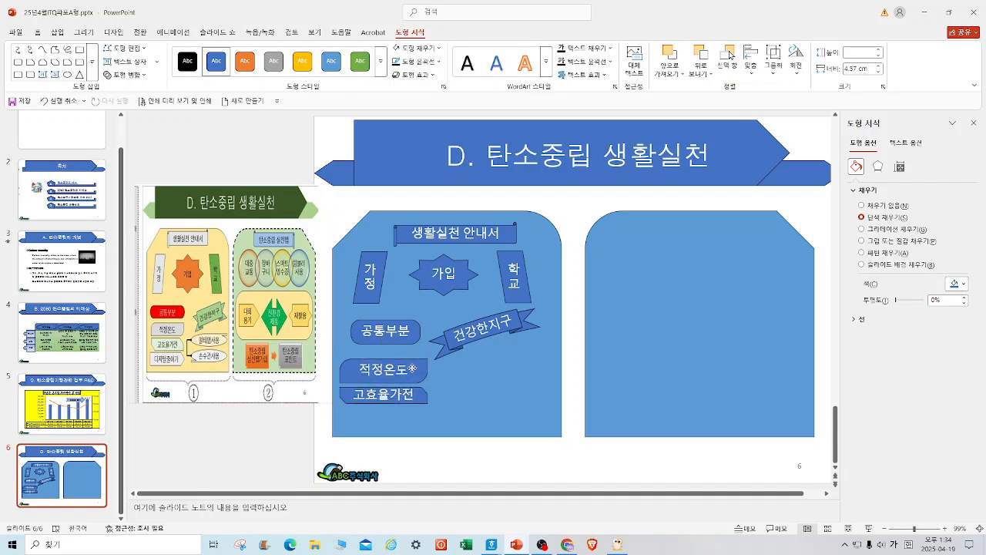
{"action": "left_click", "coordinate": [544, 420]}
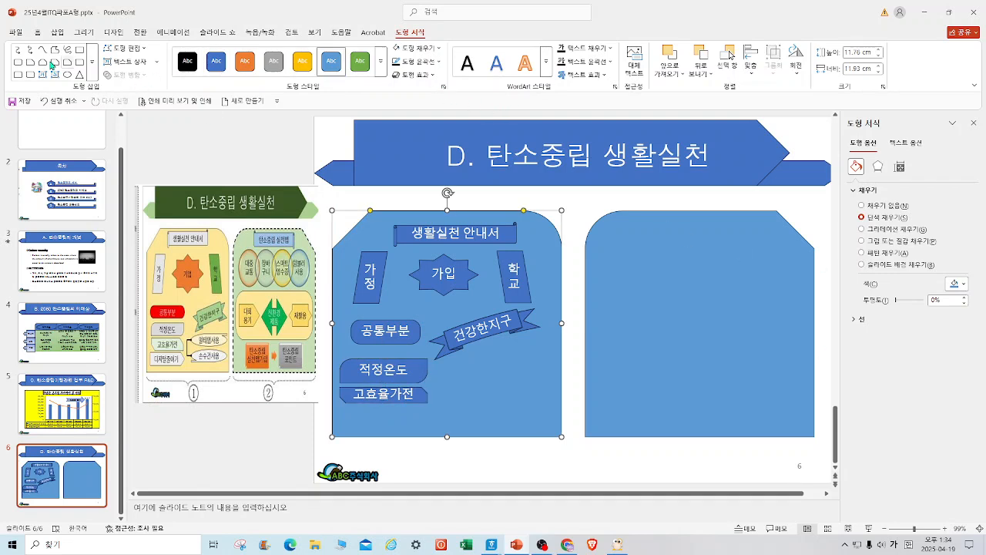
Step: Draw a pentagon arrow shape about 1.18 cm high below 고효율가전, label it 디지털줄이기, and widen it to about 5.05 cm
{"action": "left_click", "coordinate": [92, 74]}
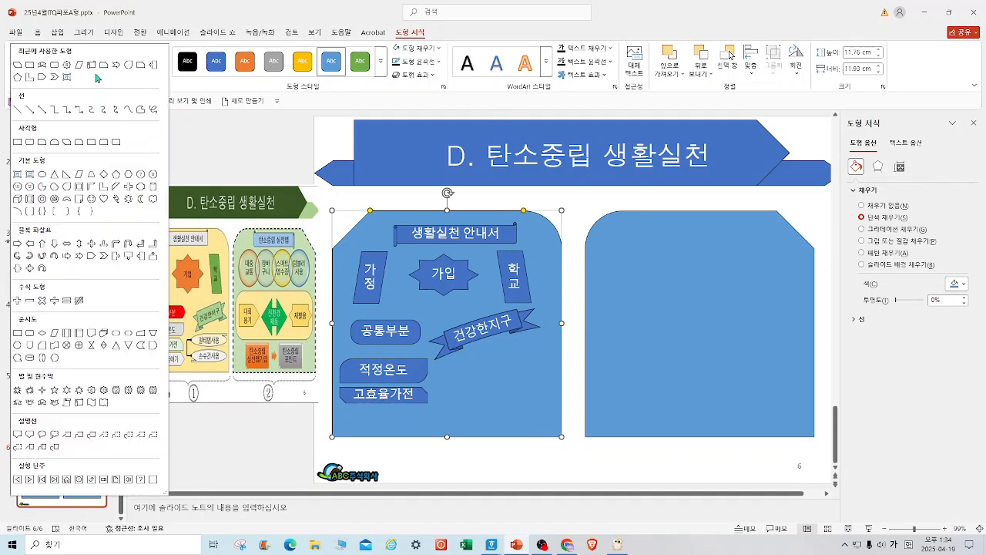
{"action": "left_click", "coordinate": [90, 263]}
{"action": "mouse_move", "coordinate": [342, 409]}
{"action": "left_mouse_down"}
{"action": "mouse_move", "coordinate": [385, 429]}
{"action": "mouse_move", "coordinate": [428, 432]}
{"action": "left_mouse_up"}
{"action": "type", "text": "디"}
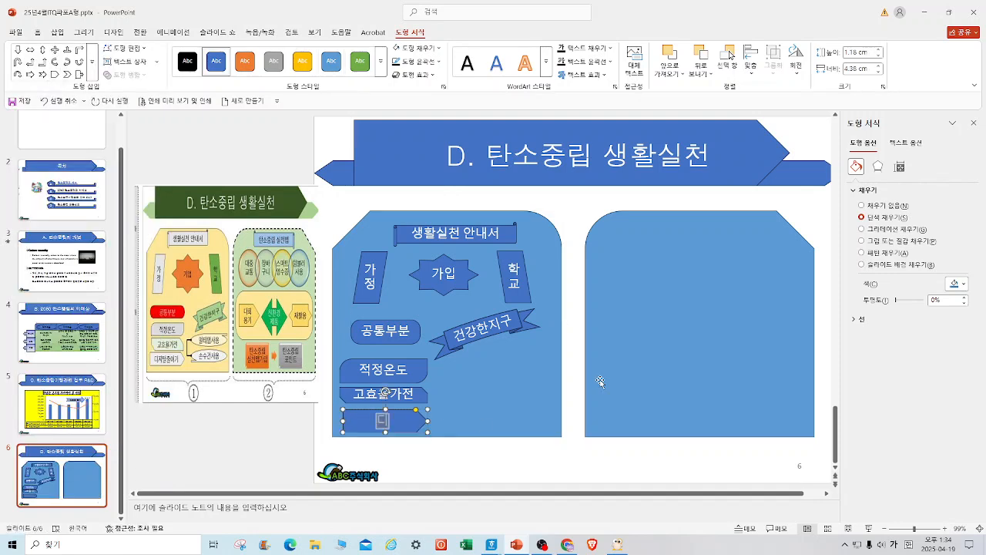
{"action": "type", "text": "지털줄ㅇㅣ기"}
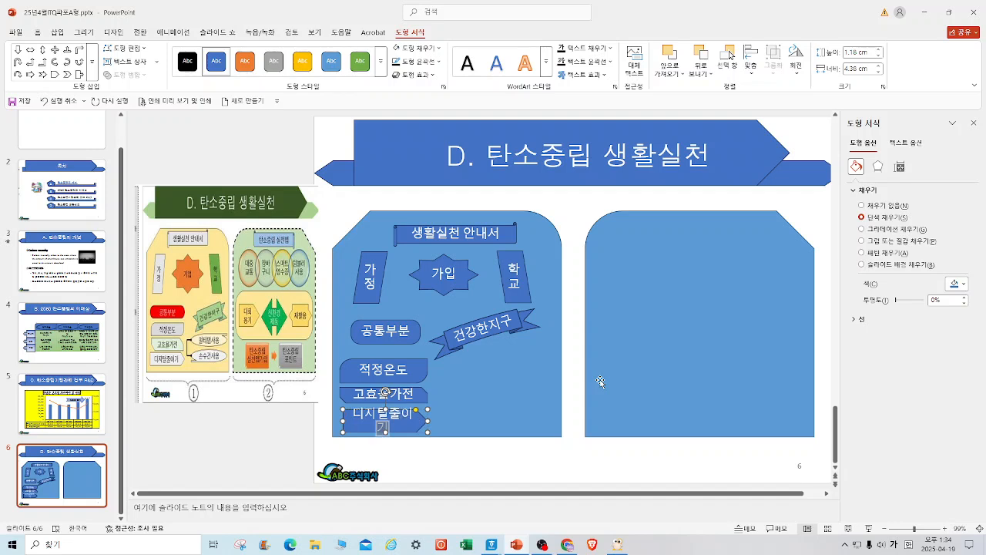
{"action": "left_click", "coordinate": [343, 420]}
{"action": "left_click_drag", "start_coordinate": [343, 420], "coordinate": [338, 419]}
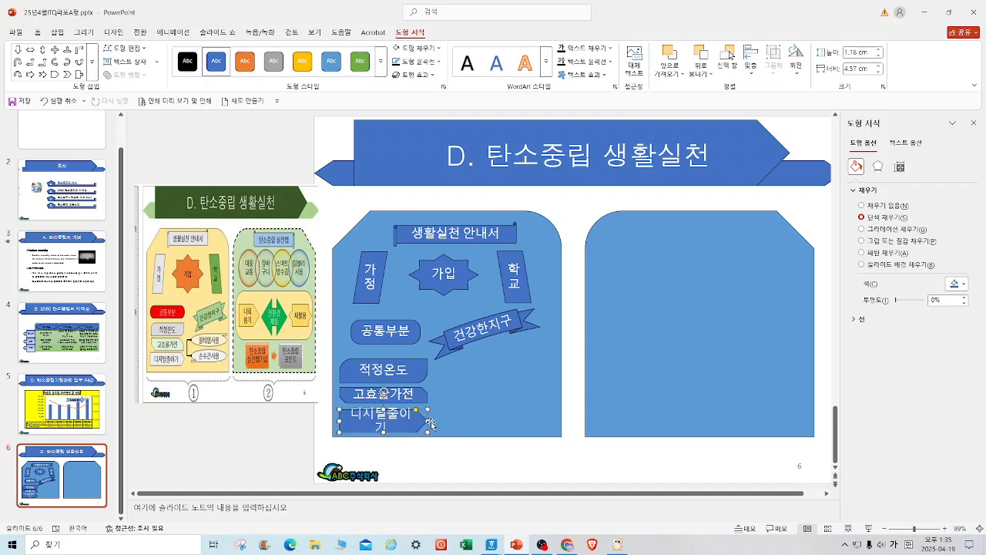
{"action": "left_click_drag", "start_coordinate": [429, 421], "coordinate": [436, 420]}
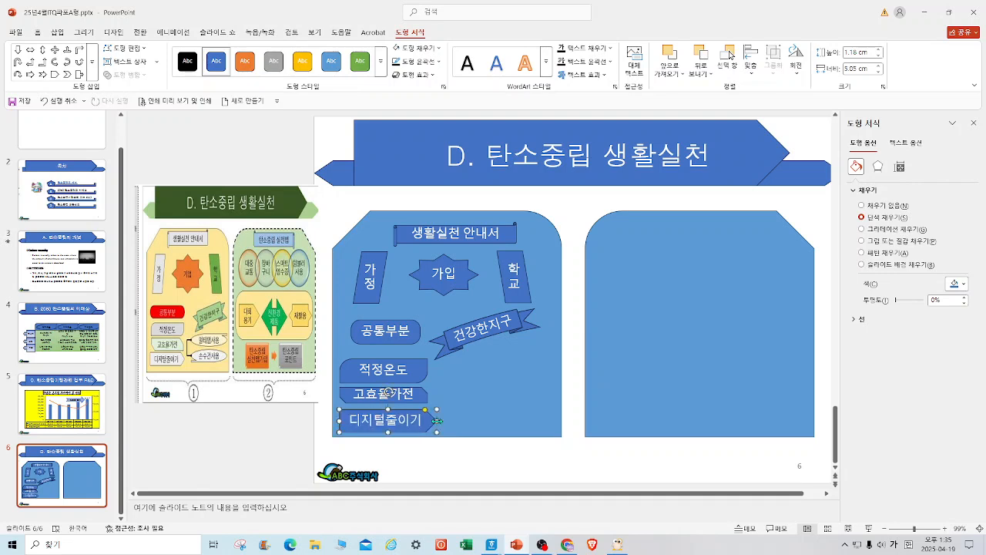
Step: Draw a flowchart sequential access storage shape about 4.95 cm by 1.08 cm beside 적정온도 and place a horizontally flipped copy below it
{"action": "left_click", "coordinate": [485, 406]}
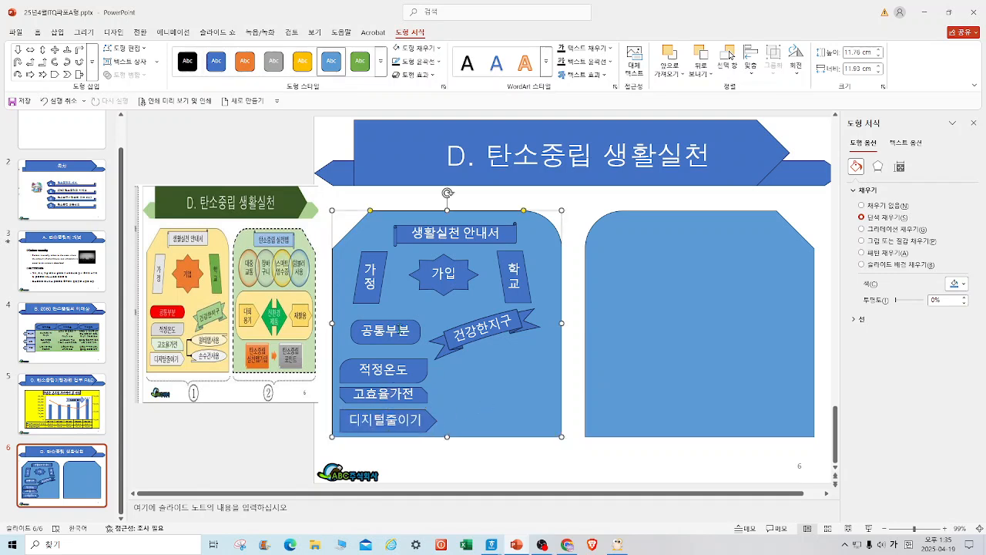
{"action": "left_click", "coordinate": [20, 103]}
{"action": "left_click", "coordinate": [94, 77]}
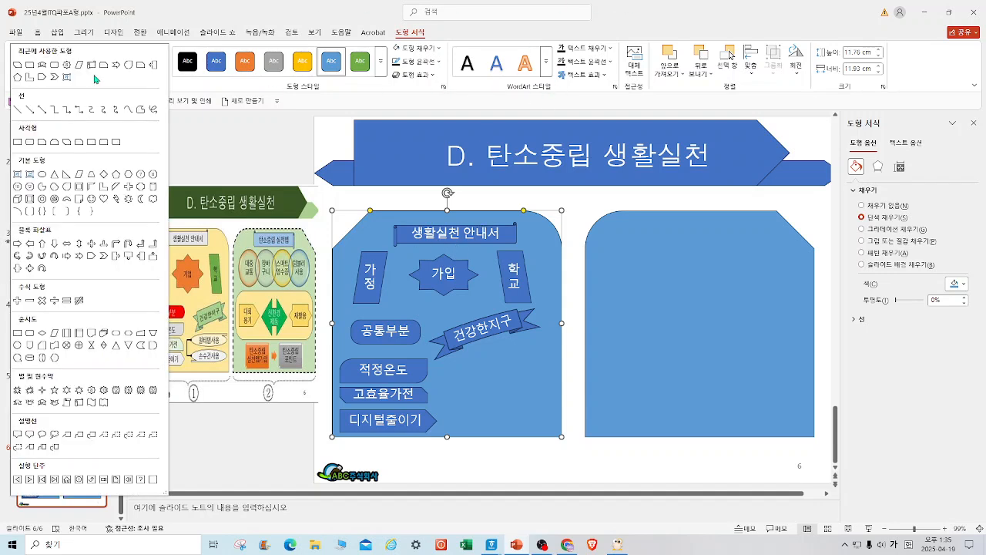
{"action": "left_click", "coordinate": [19, 359]}
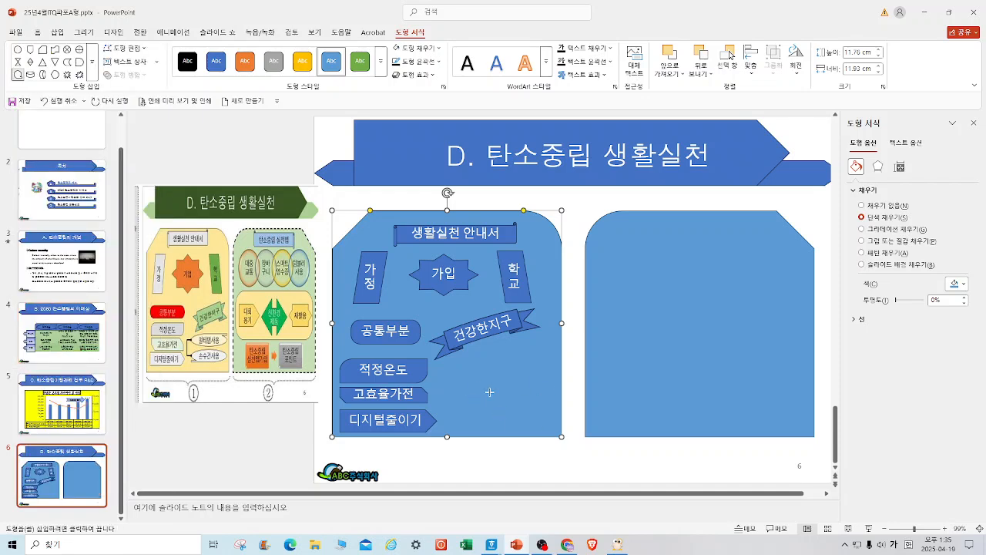
{"action": "left_click_drag", "start_coordinate": [453, 366], "coordinate": [549, 387]}
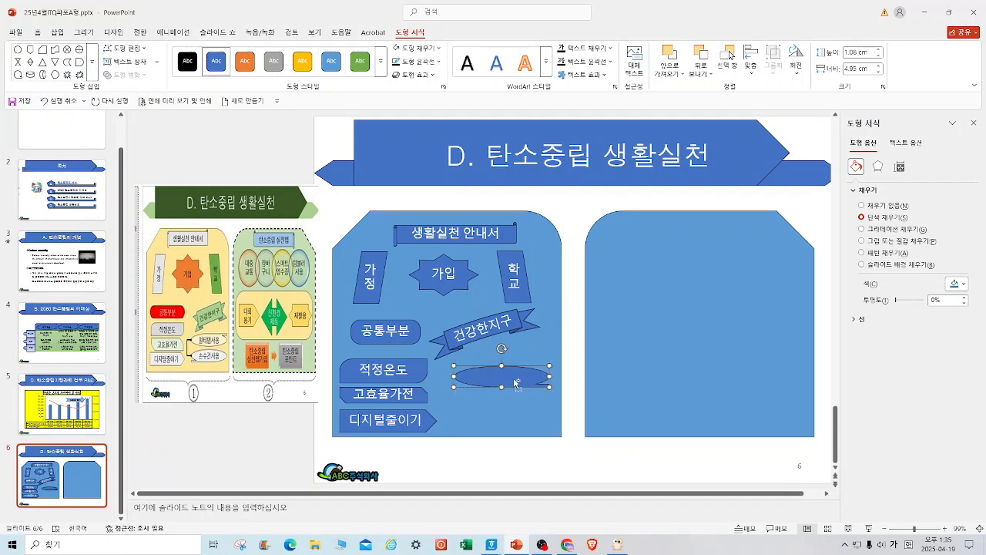
{"action": "left_click_drag", "start_coordinate": [513, 383], "coordinate": [511, 408]}
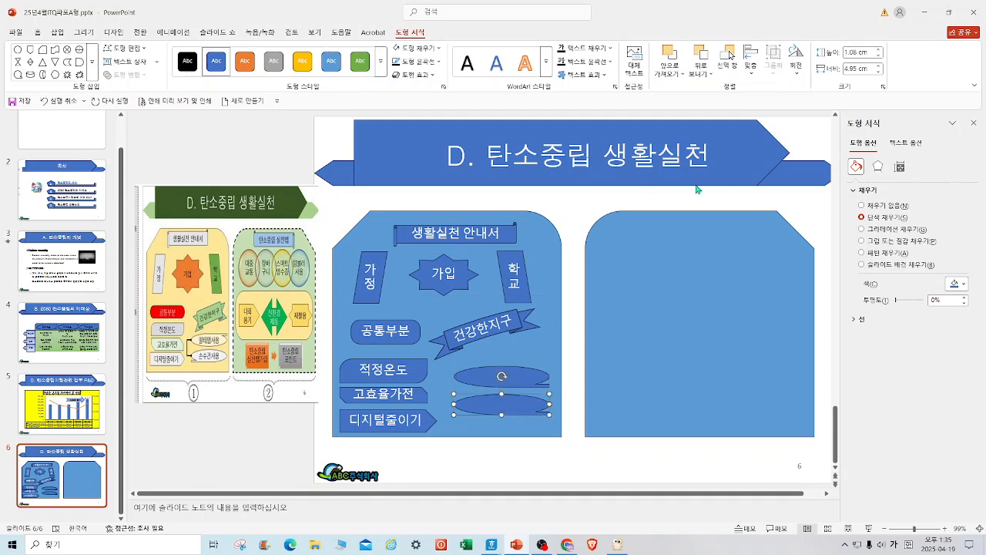
{"action": "left_click", "coordinate": [795, 62]}
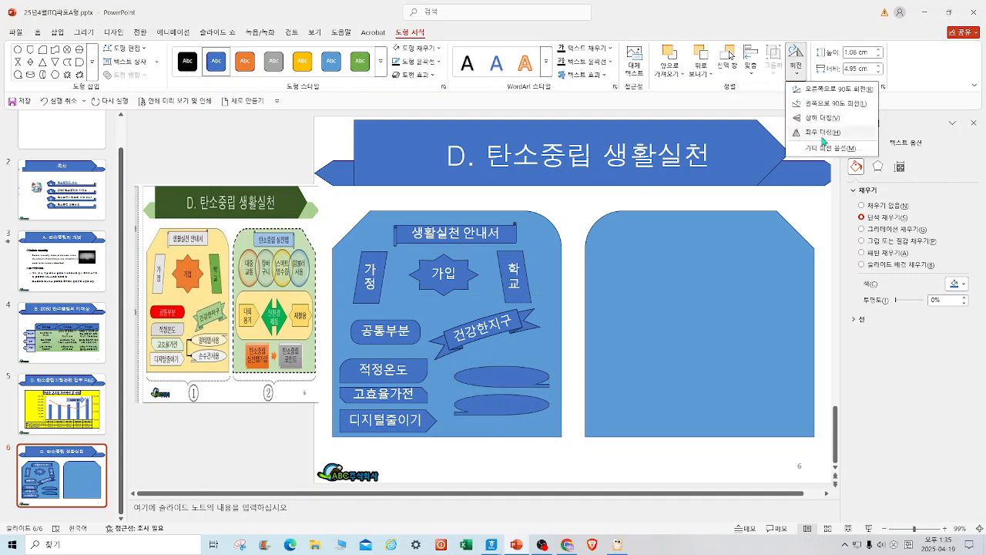
{"action": "left_click", "coordinate": [821, 135]}
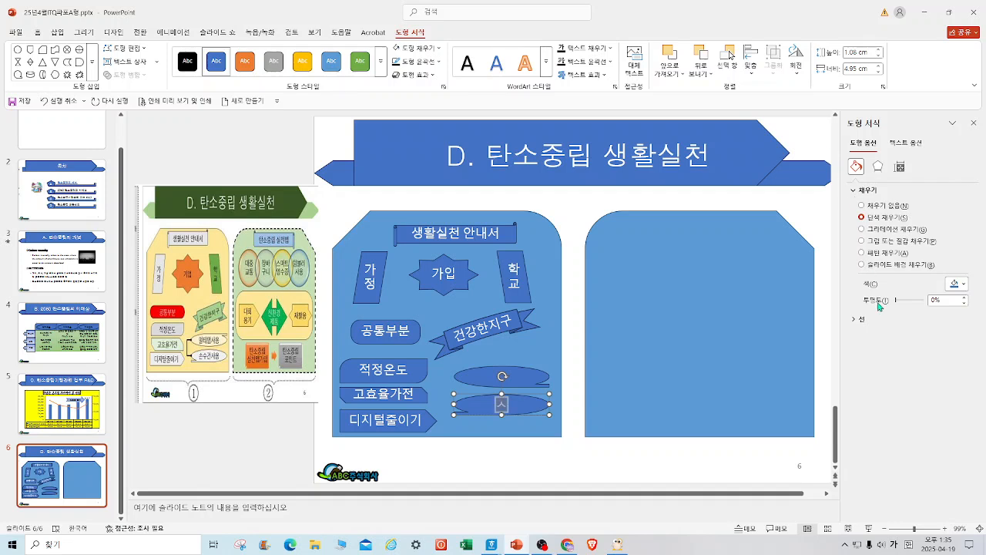
Step: Label the lower sequential access storage shape 손수건사용 and widen it to about 5.46 cm
{"action": "type", "text": "손수건상"}
{"action": "key", "text": "Return"}
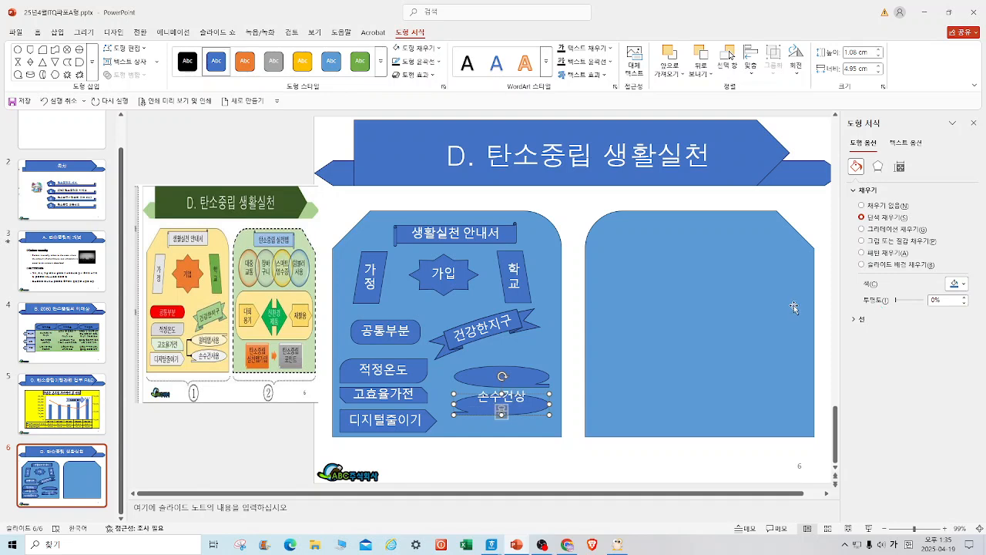
{"action": "left_click_drag", "start_coordinate": [455, 404], "coordinate": [444, 404]}
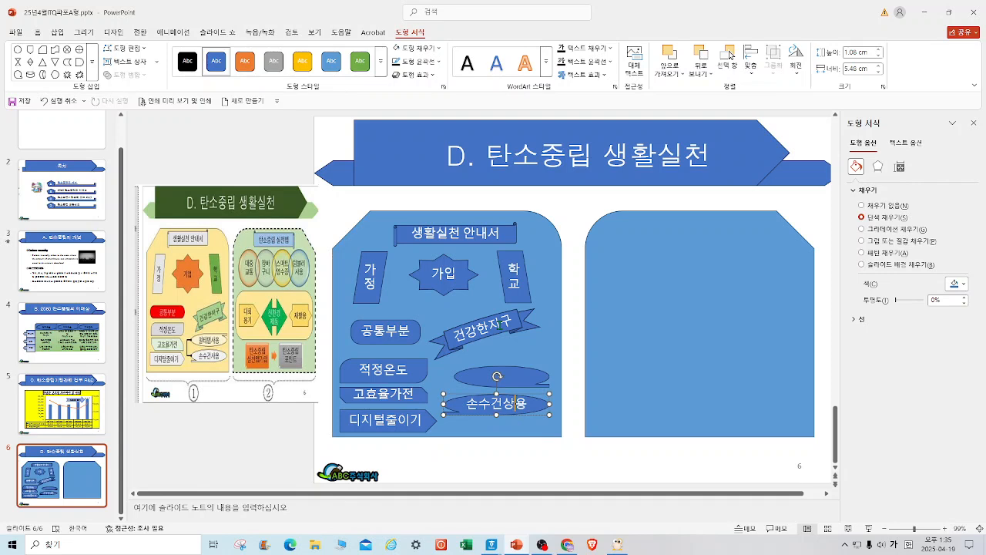
{"action": "key", "text": "BackSpace"}
{"action": "type", "text": "사"}
Step: Flip the upper sequential access storage shape vertically
{"action": "left_click", "coordinate": [501, 374]}
{"action": "left_click", "coordinate": [797, 70]}
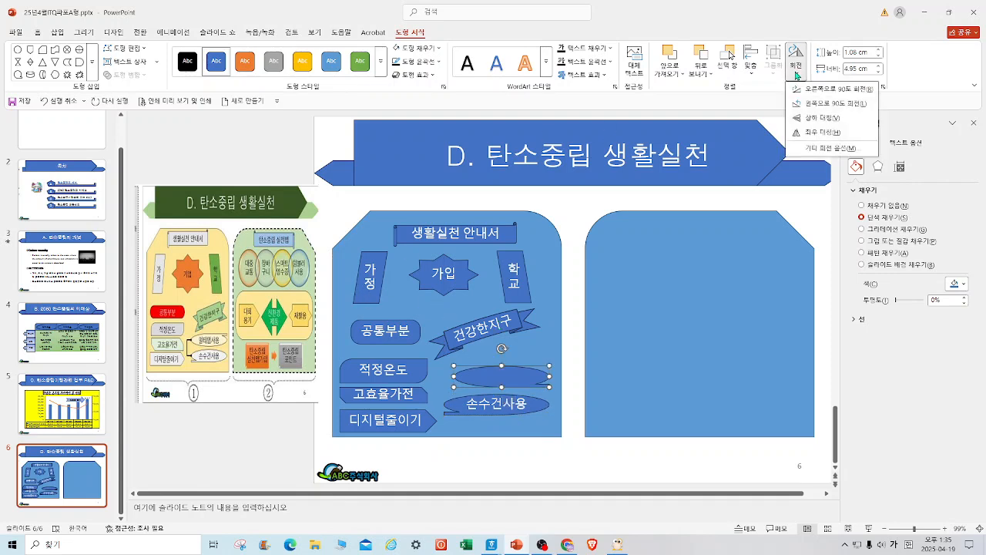
{"action": "left_click", "coordinate": [824, 118]}
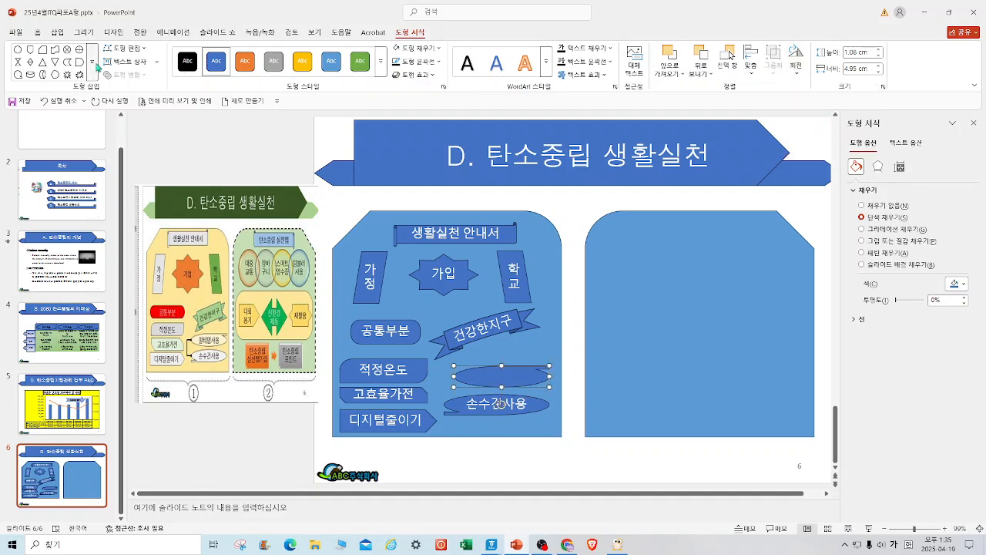
Step: Overlay a text box reading 멀티탭사용 on the vertically flipped shape
{"action": "left_click", "coordinate": [57, 32]}
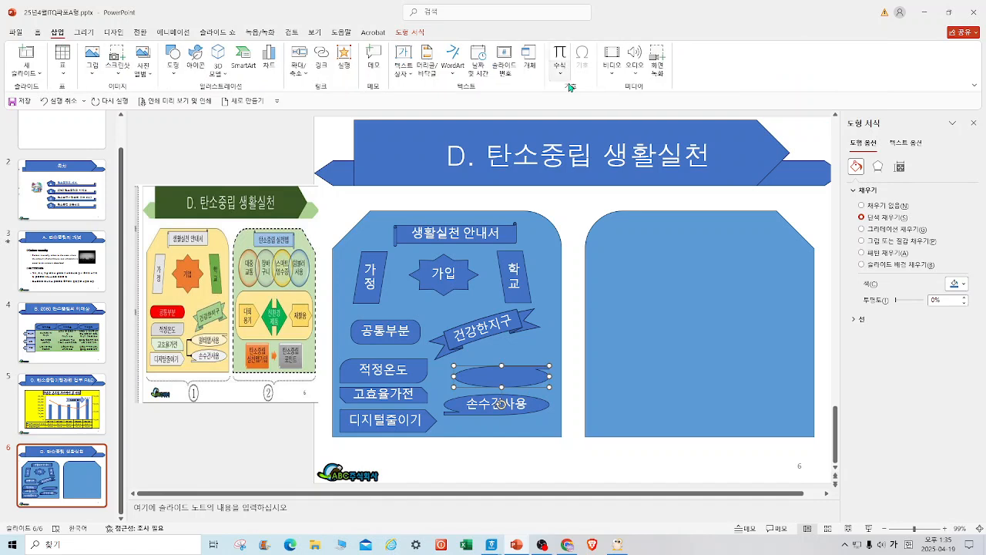
{"action": "left_click", "coordinate": [404, 59]}
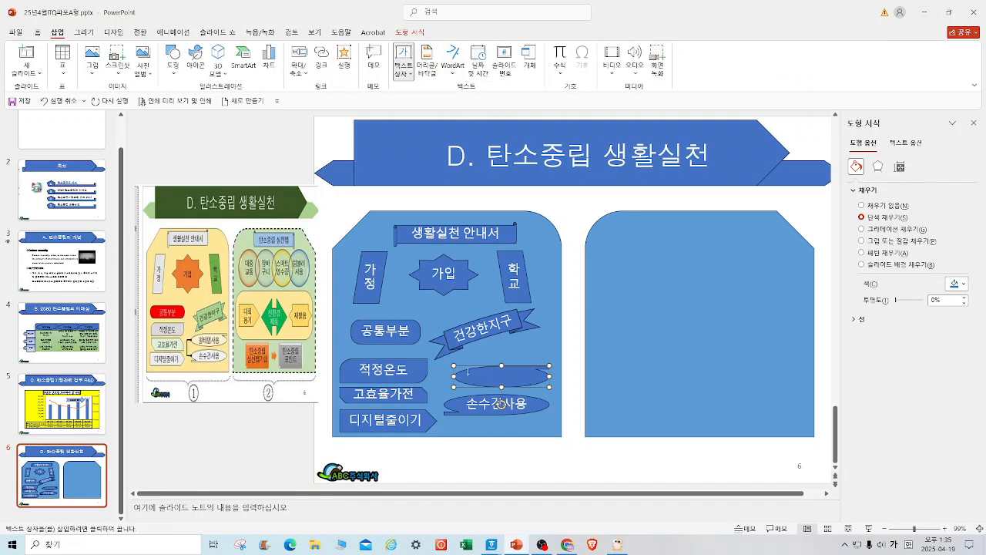
{"action": "left_click_drag", "start_coordinate": [537, 383], "coordinate": [465, 372]}
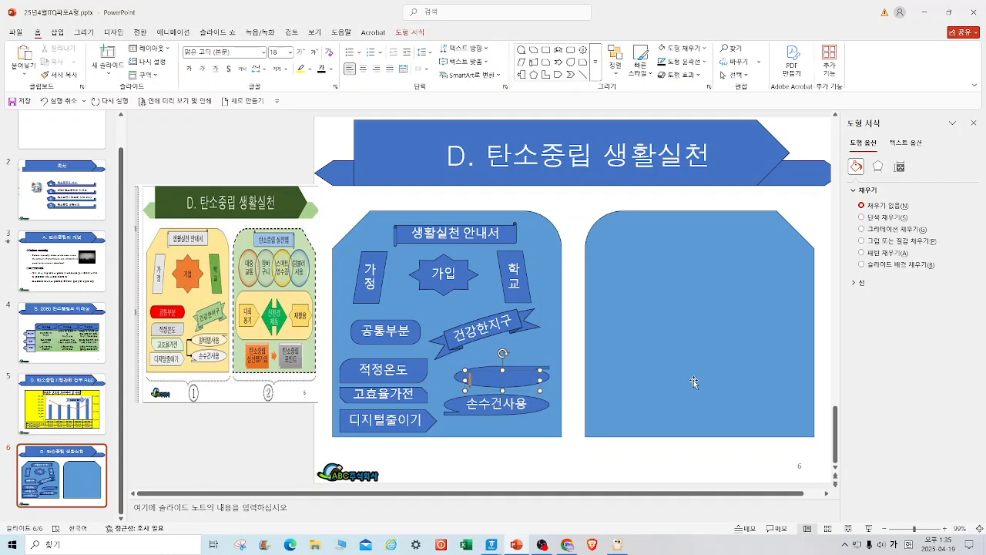
{"action": "type", "text": "머"}
{"action": "type", "text": "티"}
{"action": "type", "text": "캡사"}
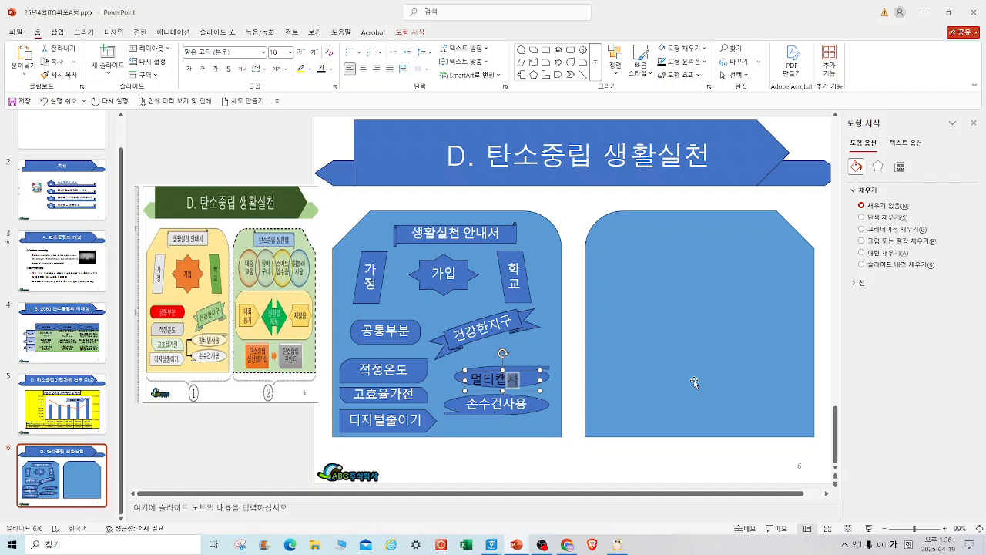
{"action": "type", "text": "요"}
{"action": "left_click", "coordinate": [506, 382]}
{"action": "key", "text": "BackSpace"}
{"action": "type", "text": "태"}
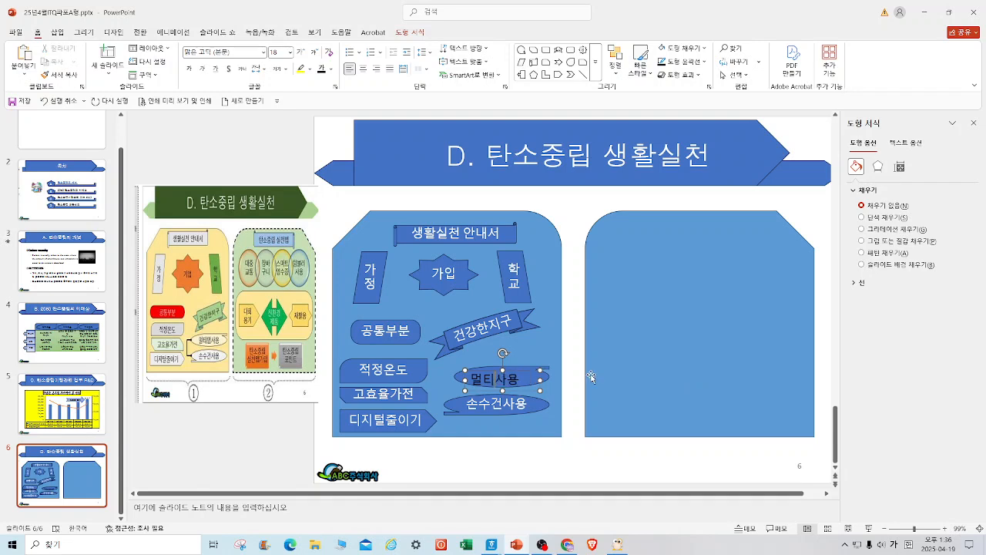
Step: Raise the top edge of the shape behind 멀티탭사용 slightly and shift the 손수건사용 shape slightly down and to the right
{"action": "left_click", "coordinate": [495, 366]}
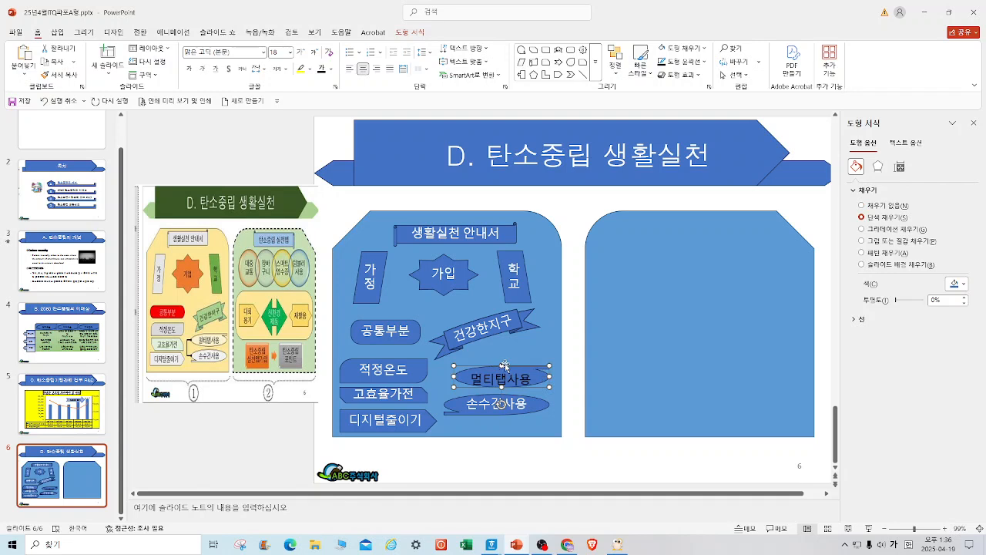
{"action": "left_click_drag", "start_coordinate": [502, 364], "coordinate": [502, 361]}
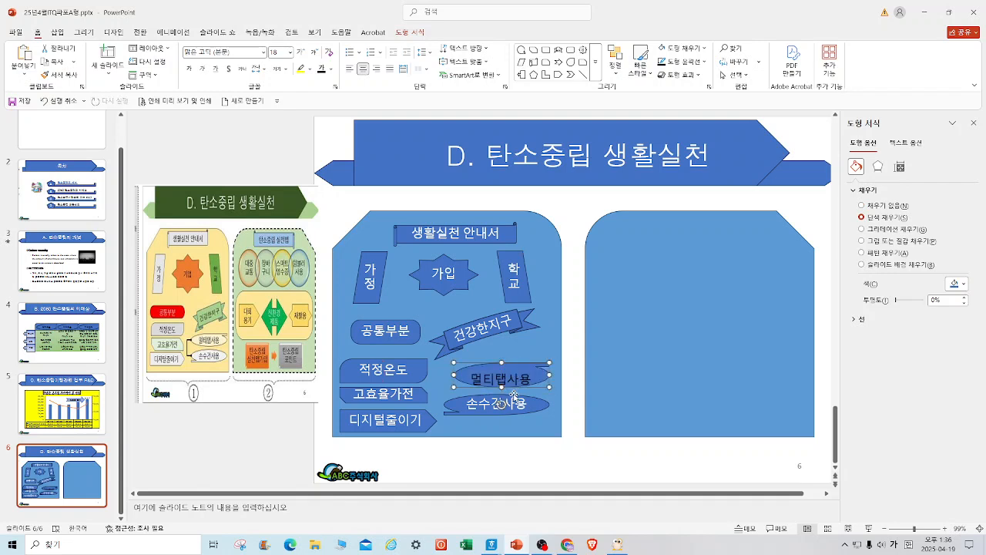
{"action": "mouse_move", "coordinate": [513, 396]}
{"action": "left_mouse_down"}
{"action": "mouse_move", "coordinate": [532, 427]}
{"action": "mouse_move", "coordinate": [485, 419]}
{"action": "mouse_move", "coordinate": [494, 422]}
{"action": "mouse_move", "coordinate": [503, 397]}
{"action": "left_mouse_up"}
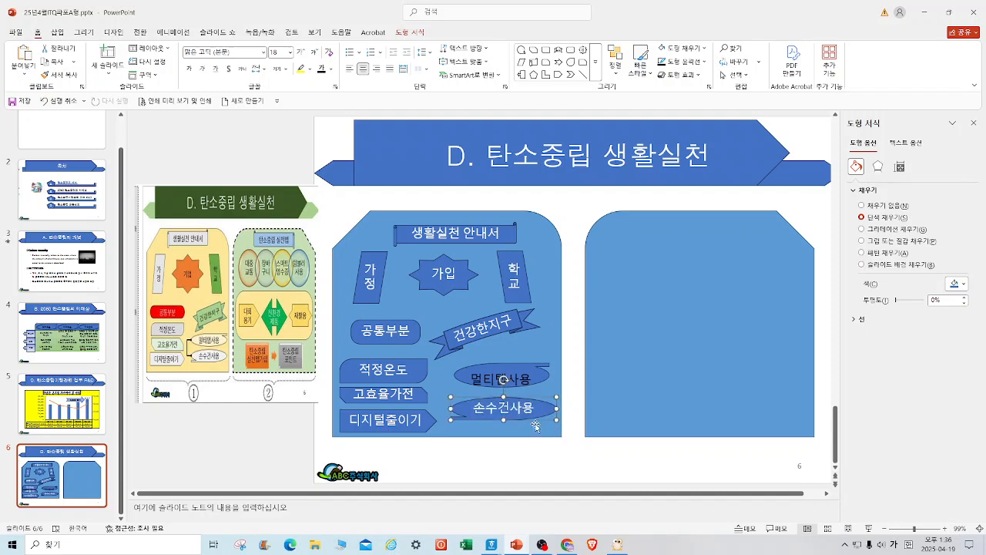
{"action": "left_click", "coordinate": [595, 77]}
{"action": "left_click", "coordinate": [583, 109]}
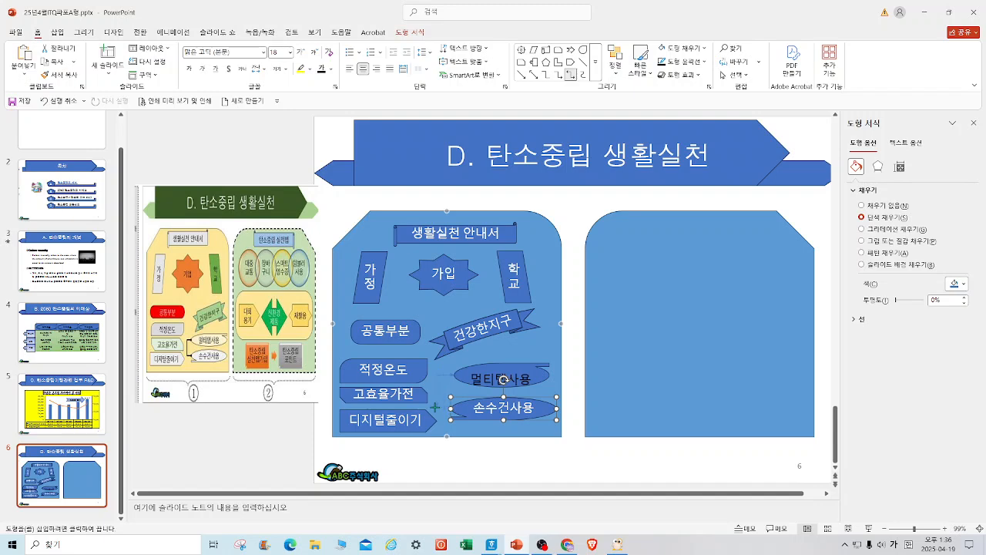
{"action": "left_click_drag", "start_coordinate": [445, 403], "coordinate": [453, 375]}
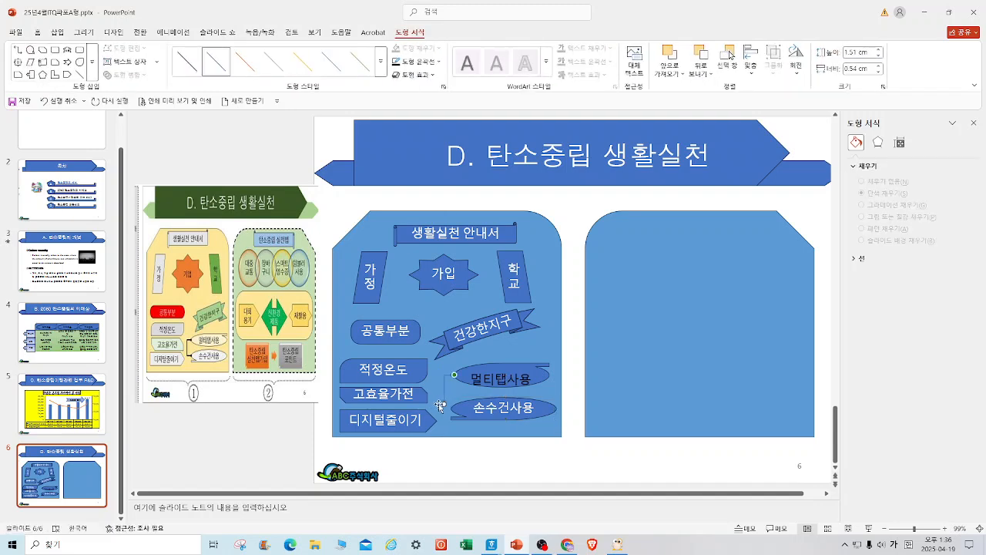
{"action": "key", "text": "Delete"}
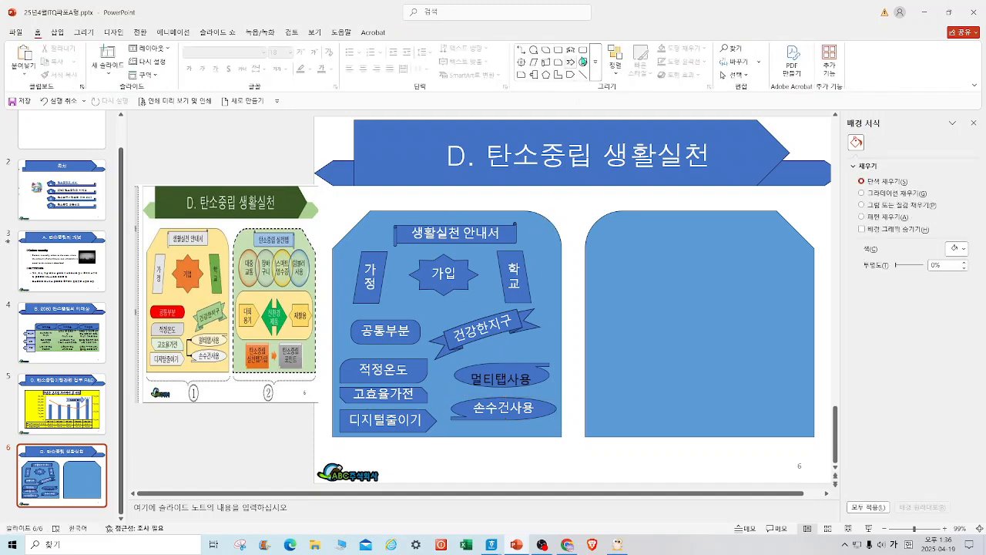
Step: Connect the left ends of 손수건사용 and 멀티탭사용 with an elbow arrow connector and set its line weight to 2.25 pt
{"action": "left_click", "coordinate": [599, 75]}
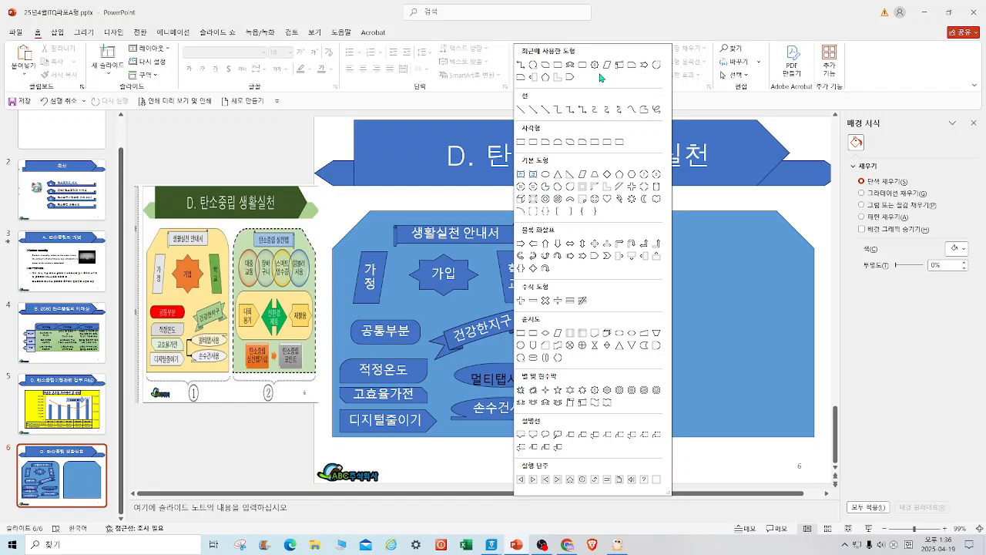
{"action": "left_click", "coordinate": [569, 110]}
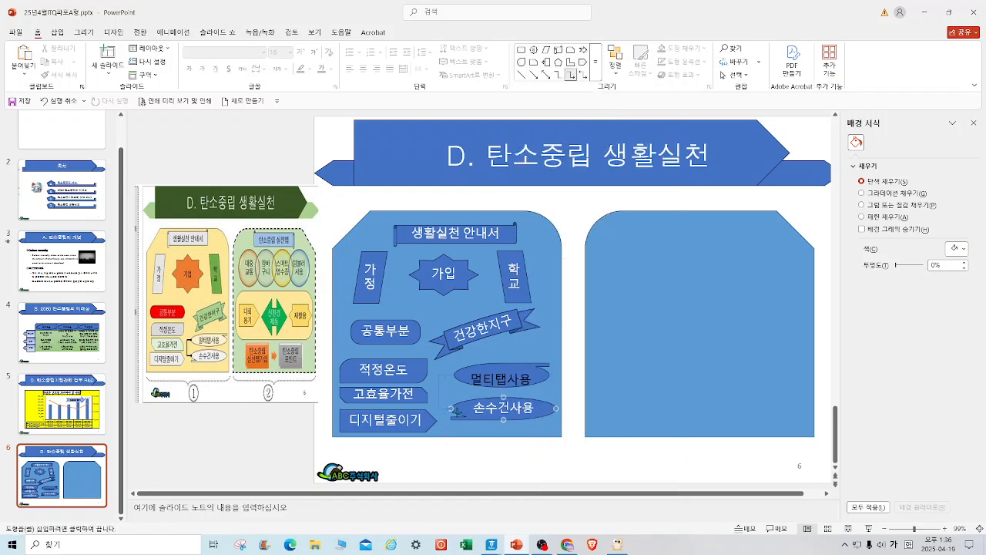
{"action": "left_click_drag", "start_coordinate": [451, 408], "coordinate": [454, 374]}
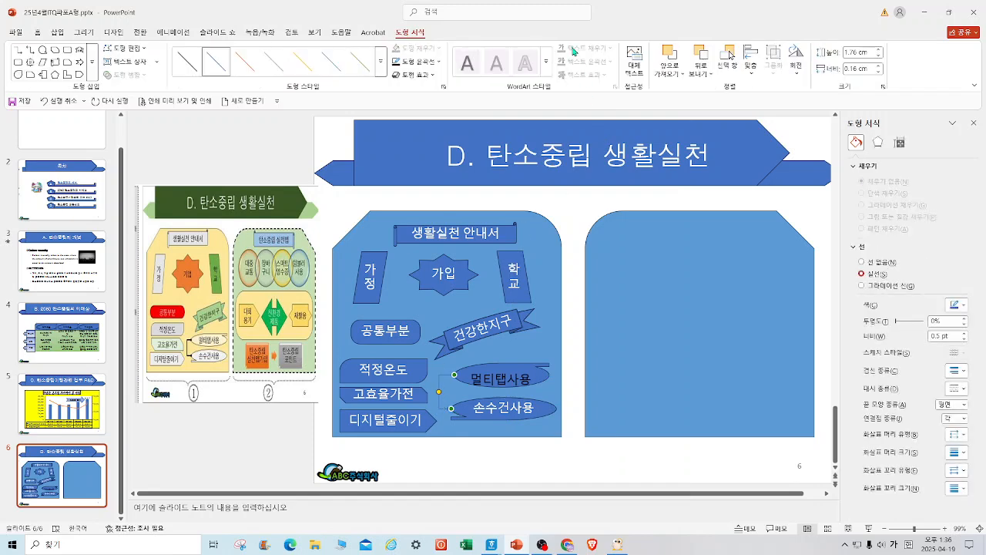
{"action": "left_click", "coordinate": [416, 61]}
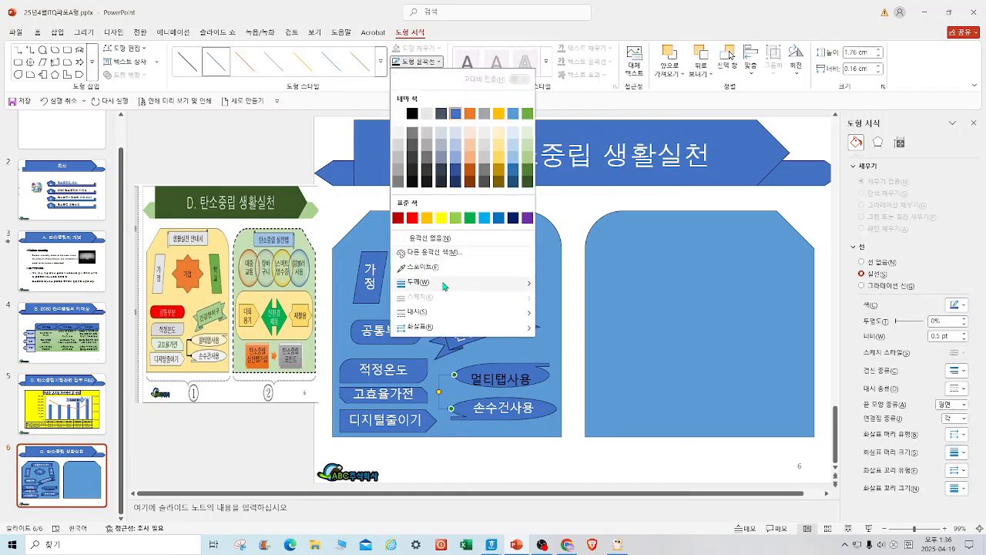
{"action": "mouse_move", "coordinate": [442, 288]}
{"action": "left_click", "coordinate": [577, 351]}
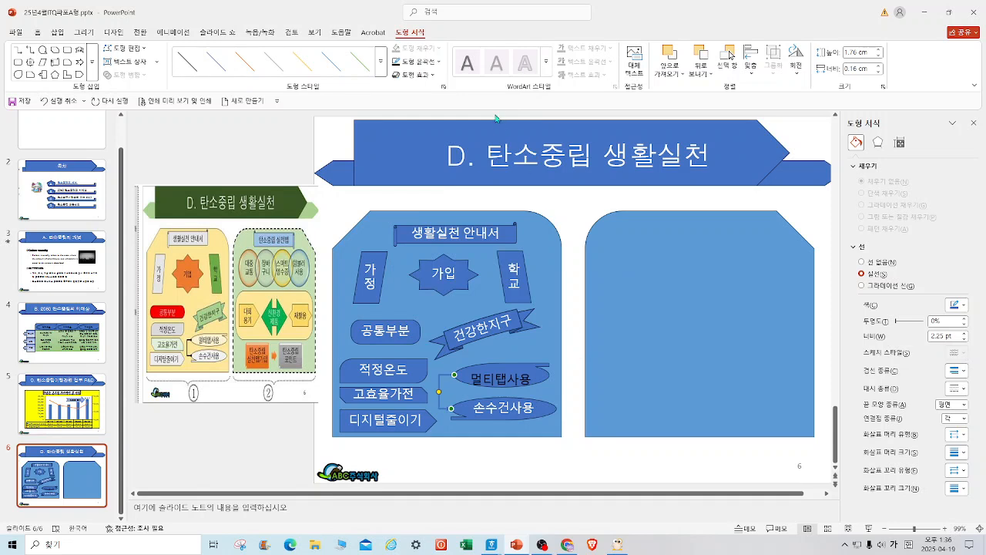
Step: Make the elbow connector between 손수건사용 and 멀티탭사용 black and give both of its ends round dot arrowheads
{"action": "left_click", "coordinate": [439, 65]}
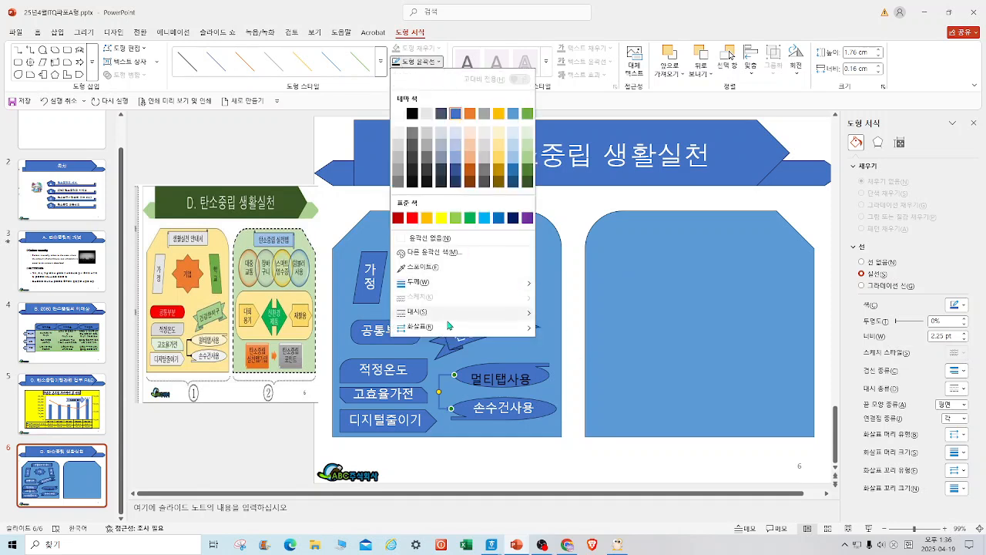
{"action": "mouse_move", "coordinate": [446, 330]}
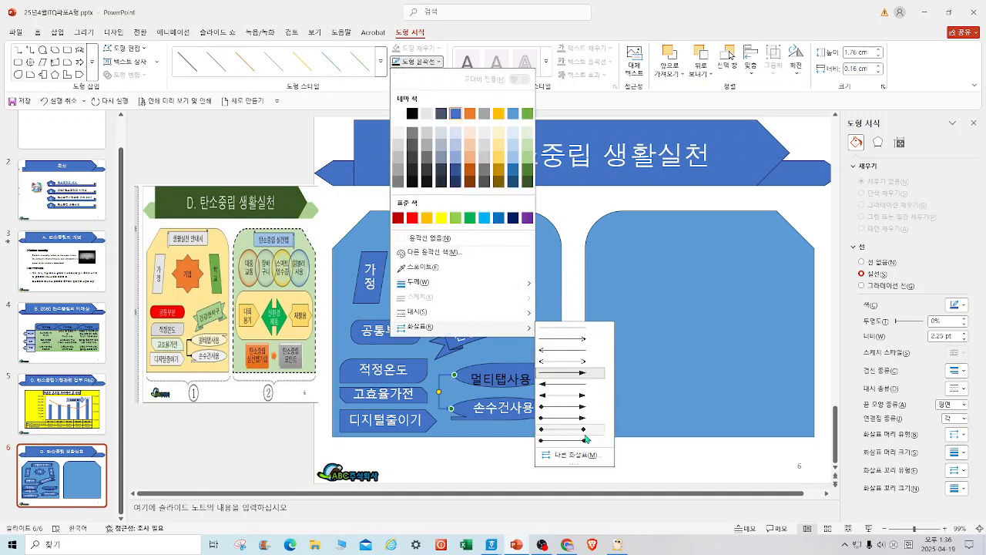
{"action": "left_click", "coordinate": [550, 455]}
{"action": "left_click", "coordinate": [510, 460]}
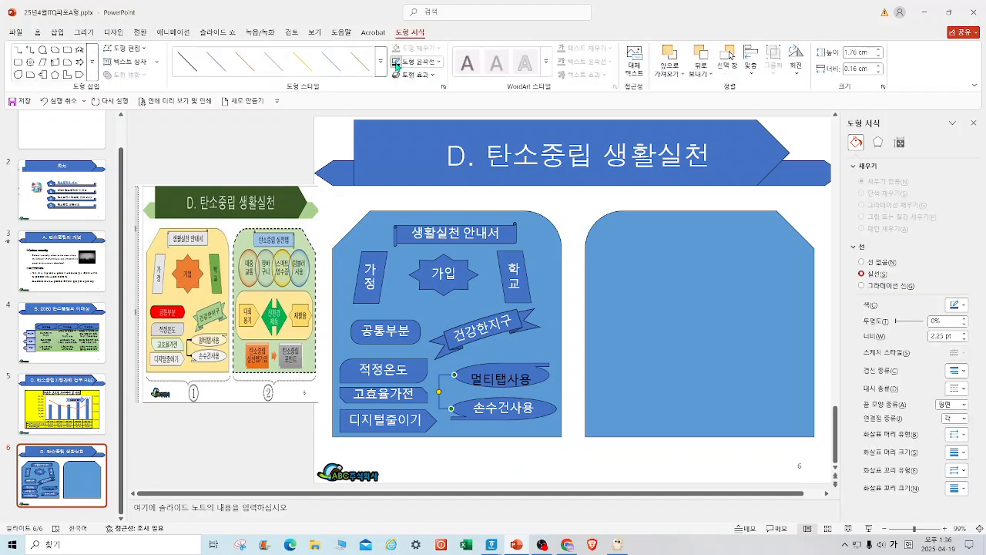
{"action": "left_click", "coordinate": [700, 454]}
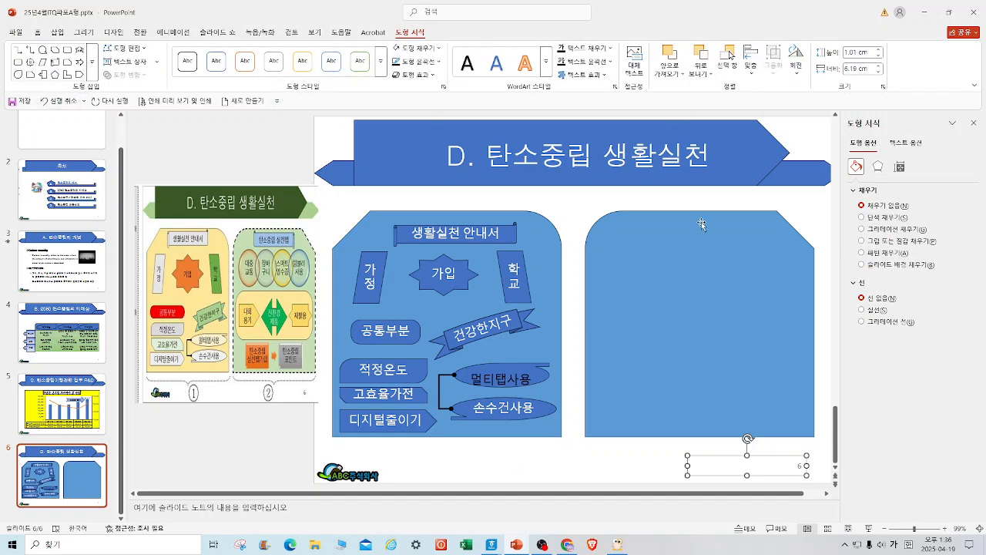
Step: Shift the empty right-hand panel shape slightly left and give it a 2.25 pt dashed outline
{"action": "left_click_drag", "start_coordinate": [698, 220], "coordinate": [684, 245]}
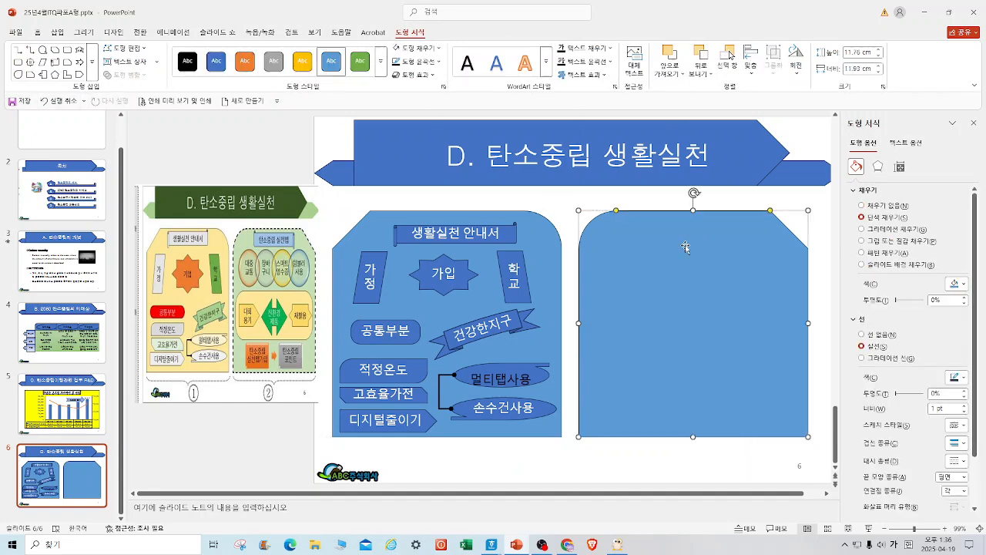
{"action": "left_click", "coordinate": [438, 64]}
{"action": "mouse_move", "coordinate": [451, 288]}
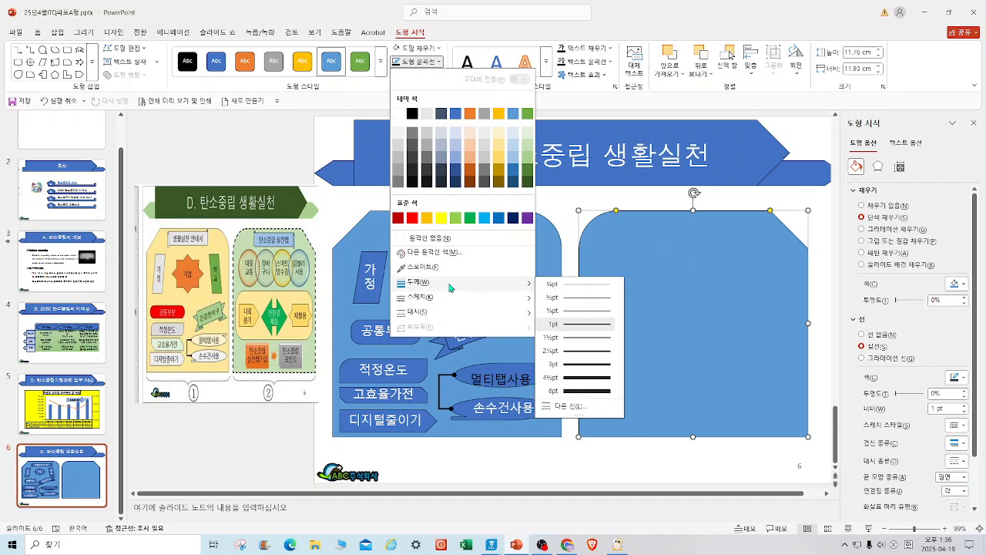
{"action": "left_click", "coordinate": [578, 350]}
{"action": "left_click", "coordinate": [416, 61]}
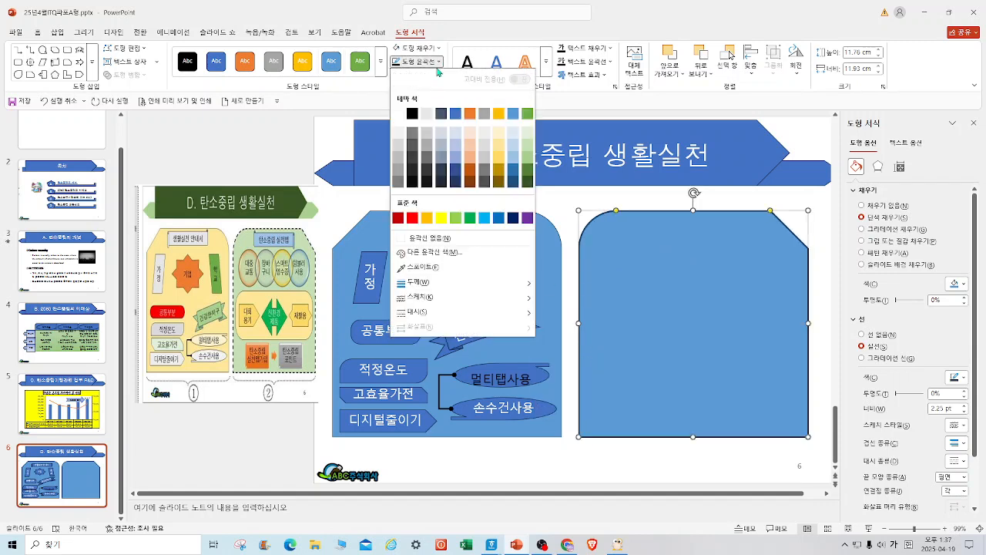
{"action": "mouse_move", "coordinate": [449, 315]}
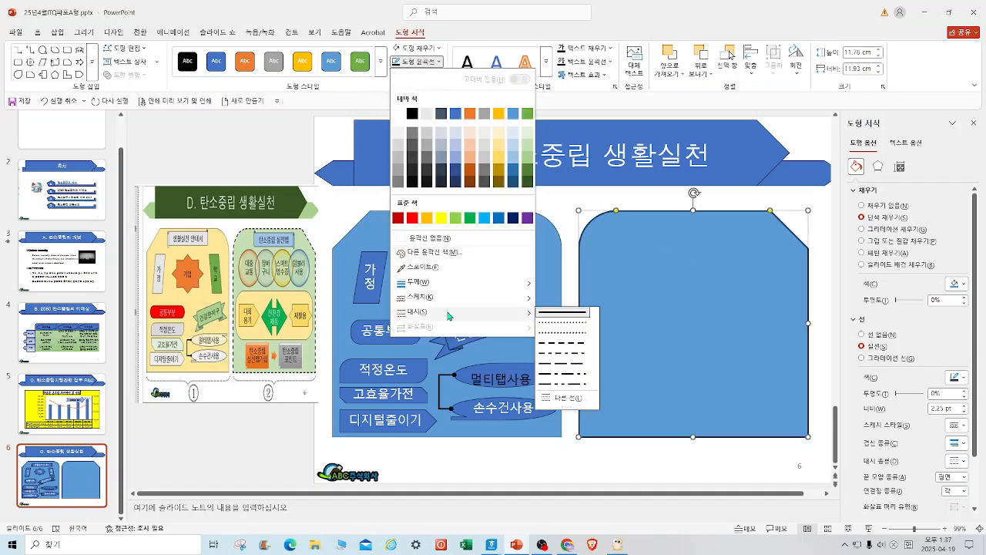
{"action": "left_click", "coordinate": [573, 343]}
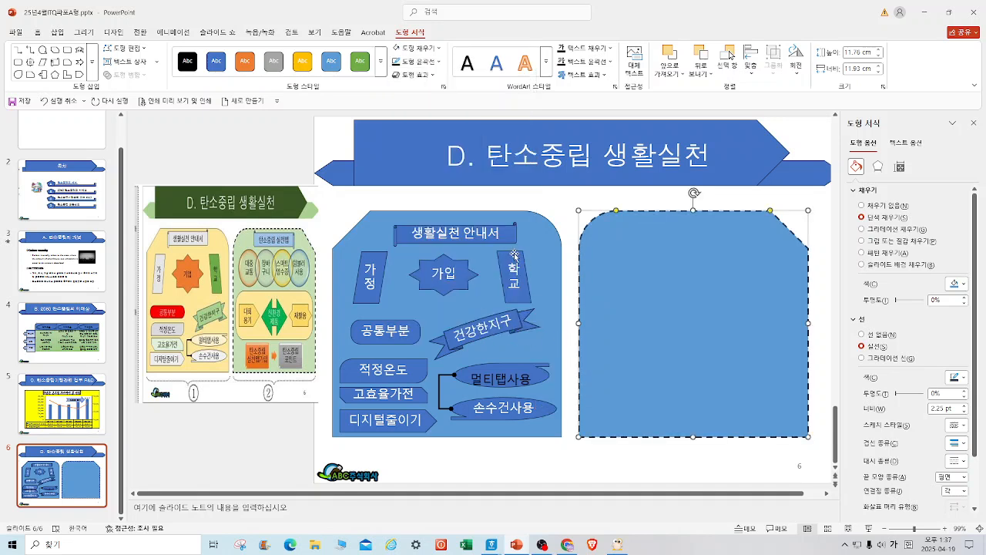
Step: Draw a horizontal scroll shape about 7.1 cm wide and 1.7 cm high near the top of the dashed panel
{"action": "left_click", "coordinate": [591, 196]}
{"action": "left_click", "coordinate": [599, 80]}
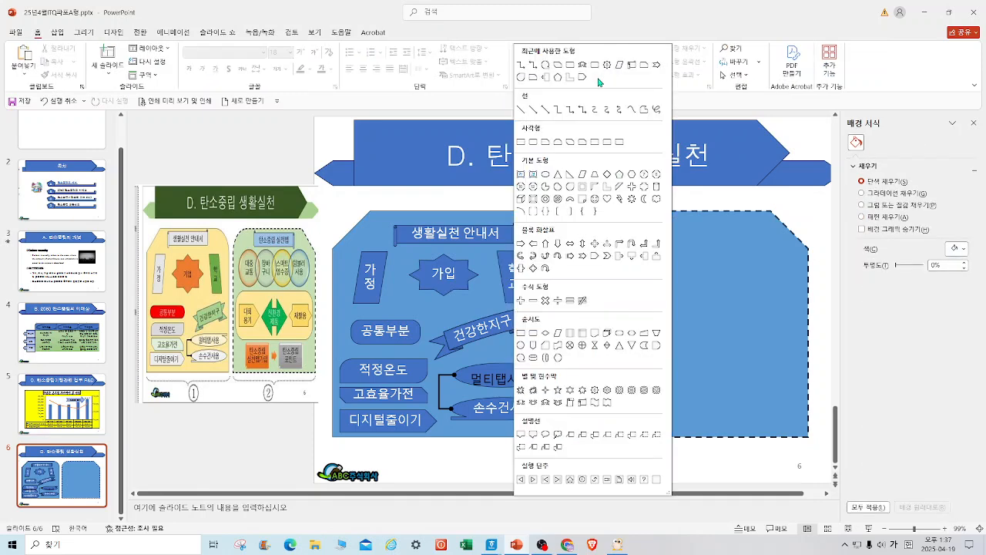
{"action": "left_click", "coordinate": [584, 408]}
{"action": "left_click_drag", "start_coordinate": [628, 225], "coordinate": [763, 253]}
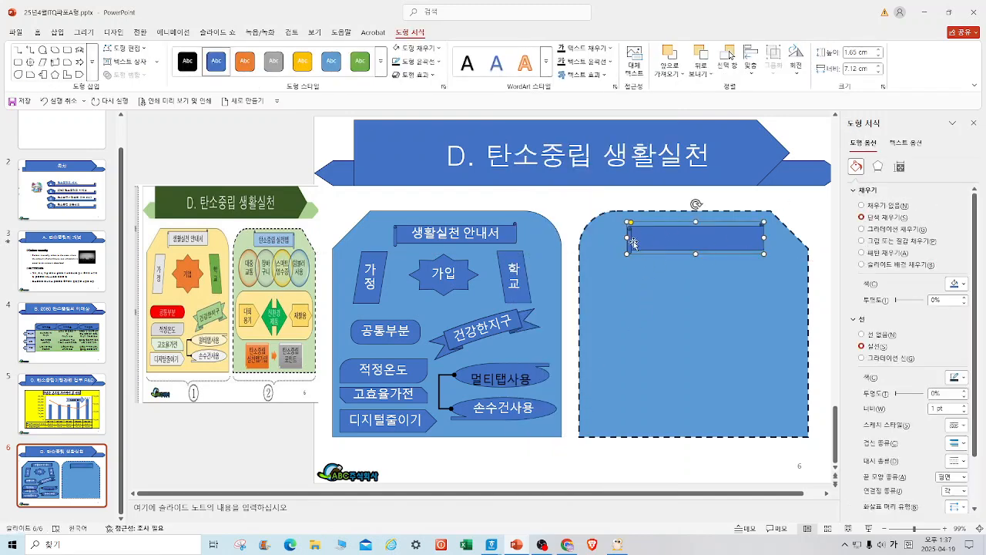
Step: Flip the new scroll shape horizontally and label it 탄소중립 실천앱
{"action": "left_click", "coordinate": [798, 74]}
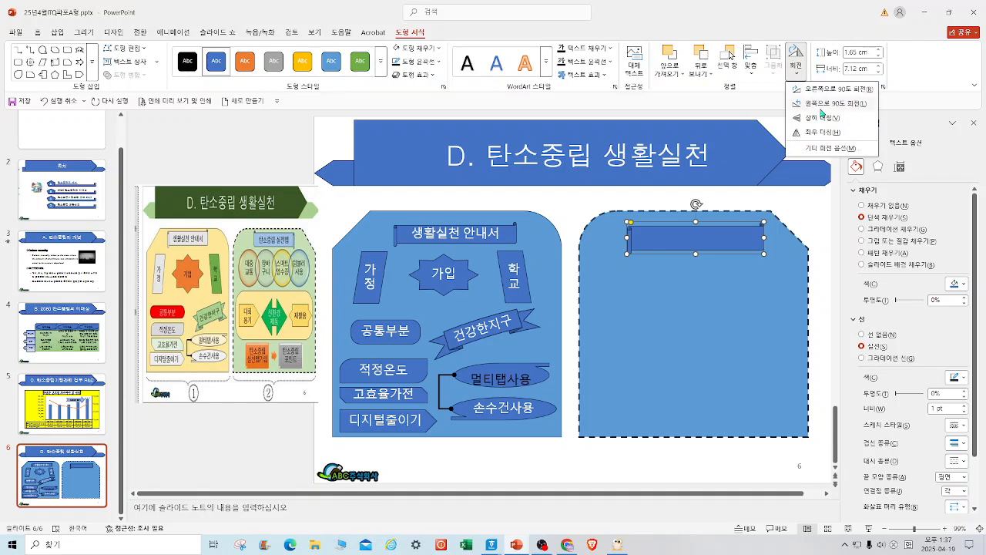
{"action": "left_click", "coordinate": [847, 131]}
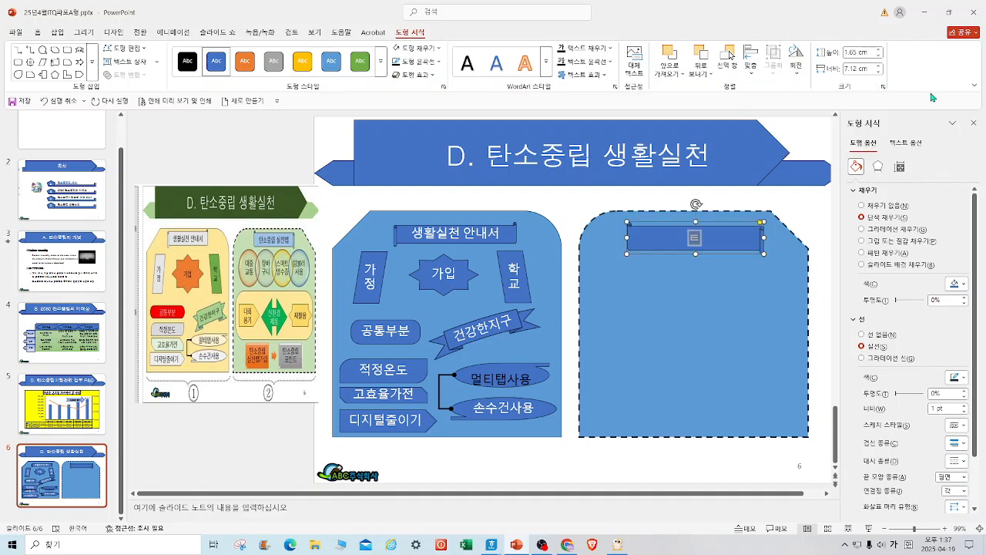
{"action": "type", "text": "소중립 실ㅊ"}
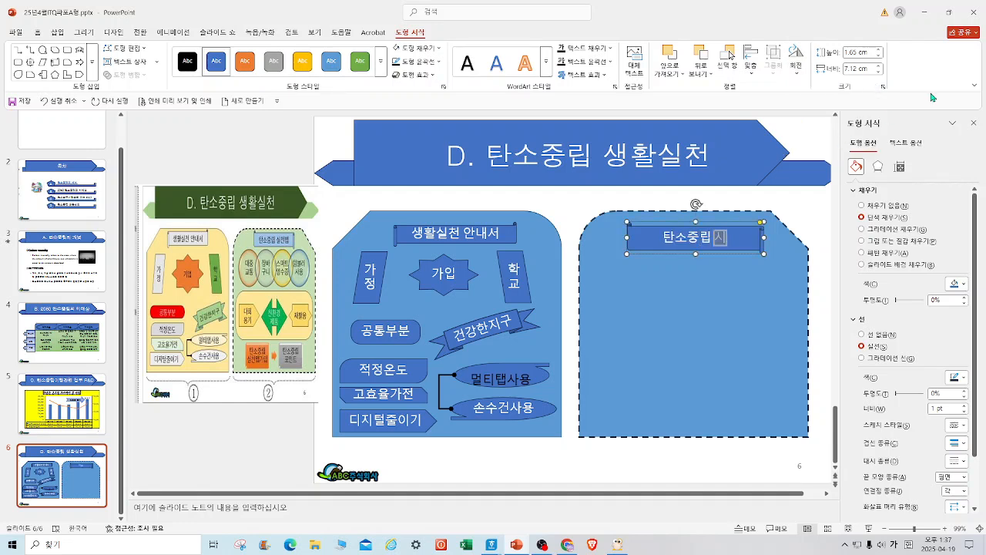
{"action": "type", "text": "ㅇ"}
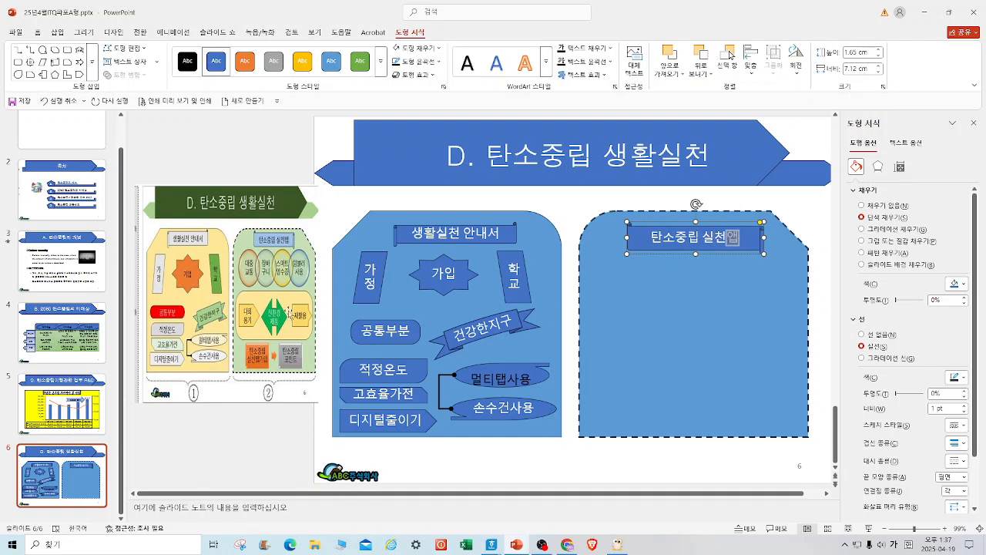
Step: Insert a Linear Venn (선형 벤형) SmartArt graphic on the slide
{"action": "left_click", "coordinate": [57, 32]}
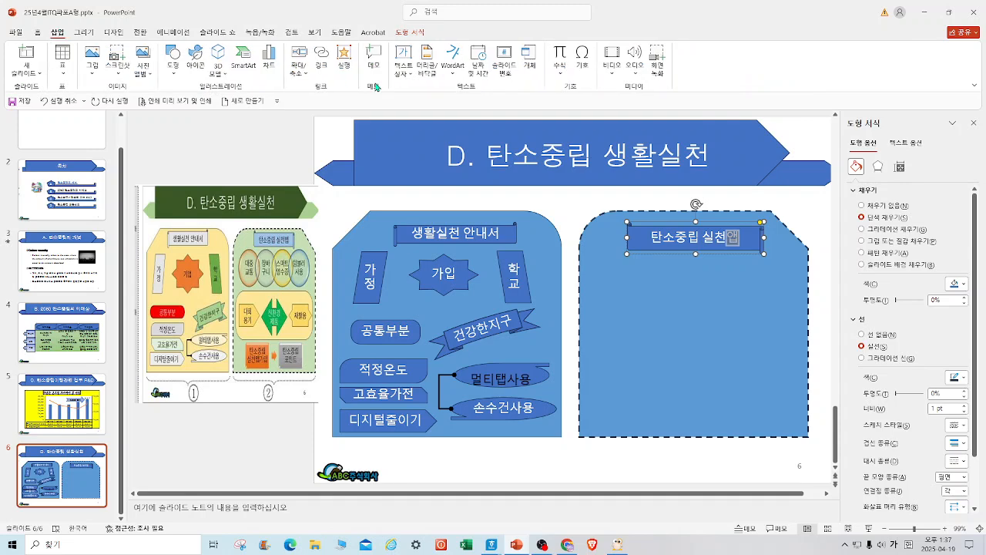
{"action": "left_click", "coordinate": [255, 69]}
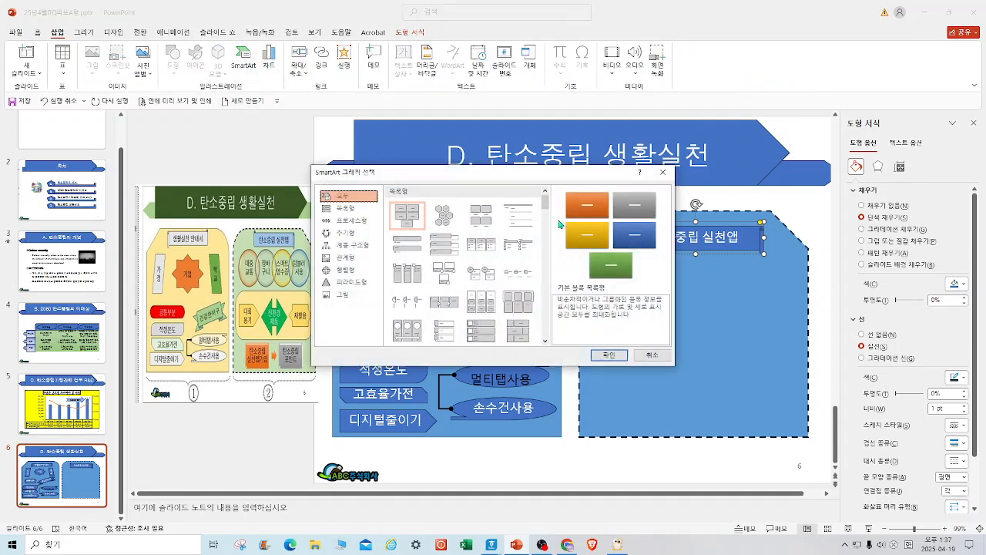
{"action": "left_click_drag", "start_coordinate": [545, 202], "coordinate": [527, 299]}
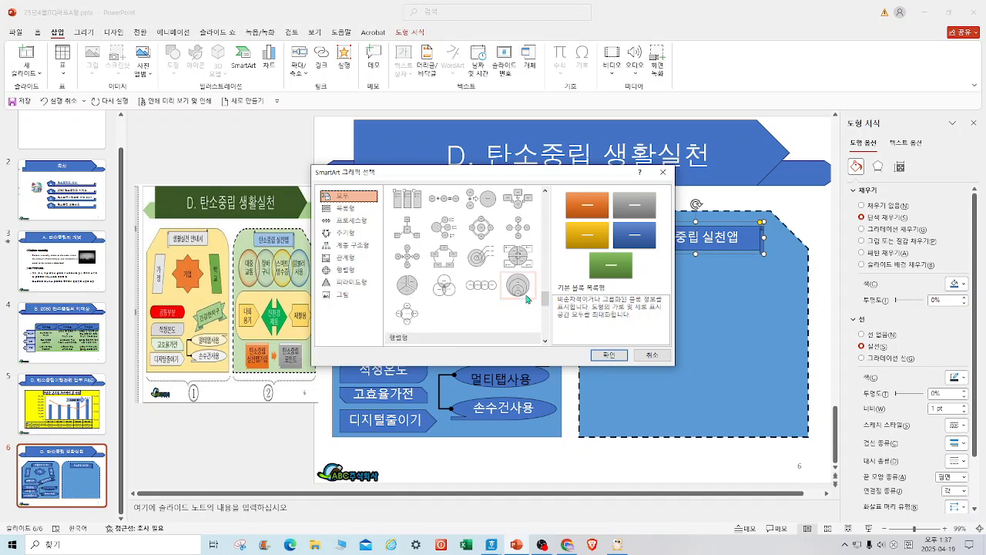
{"action": "left_click", "coordinate": [483, 293]}
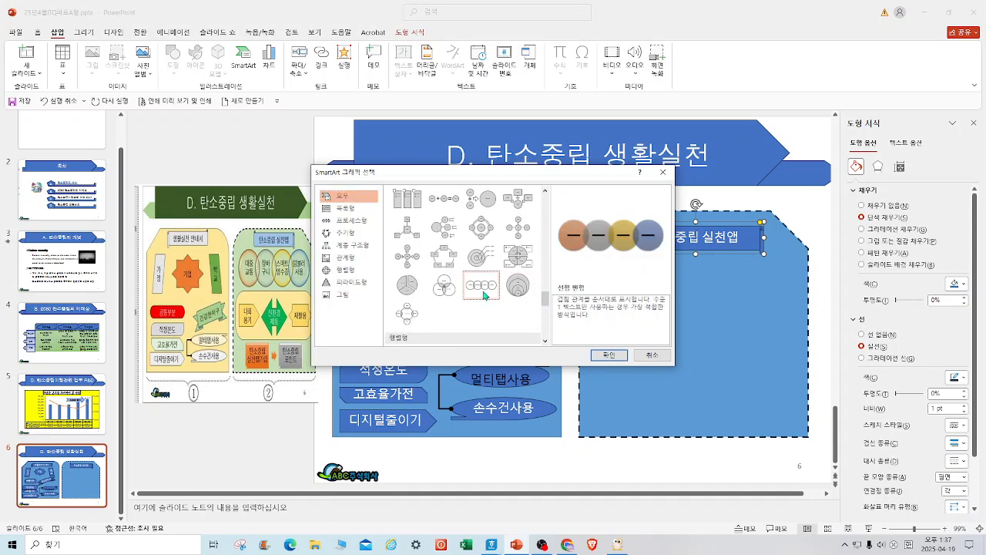
{"action": "left_click", "coordinate": [610, 355]}
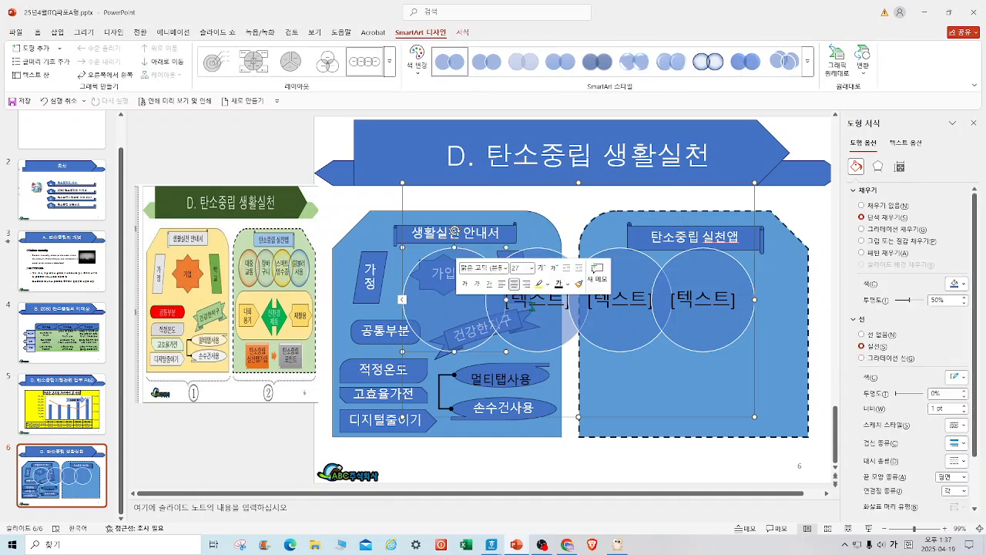
Step: Fill the first two SmartArt circles with 대중 교통 and 장바구니, each split over two lines
{"action": "type", "text": "대중"}
{"action": "key", "text": "Return"}
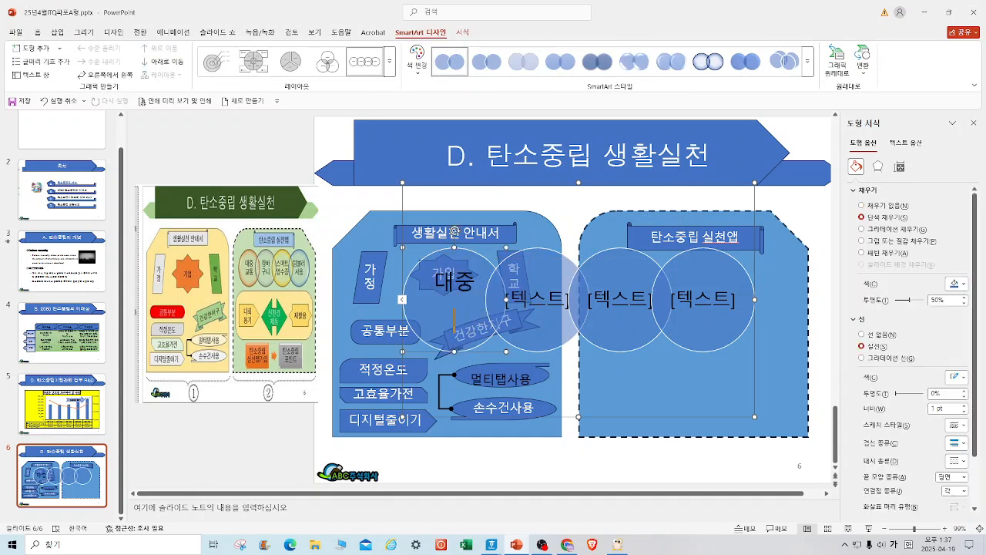
{"action": "type", "text": "교통"}
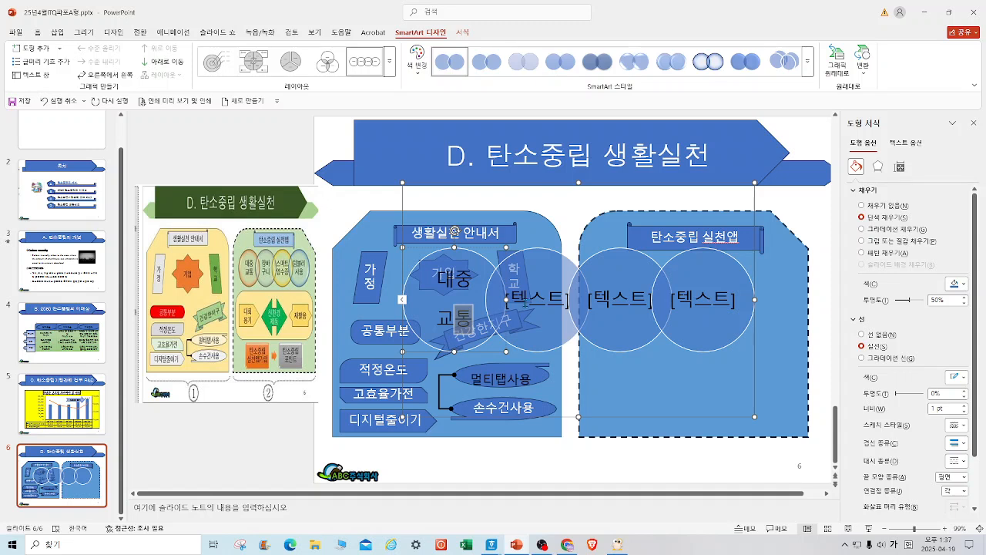
{"action": "left_click", "coordinate": [535, 302]}
{"action": "type", "text": "ㅈ장바구"}
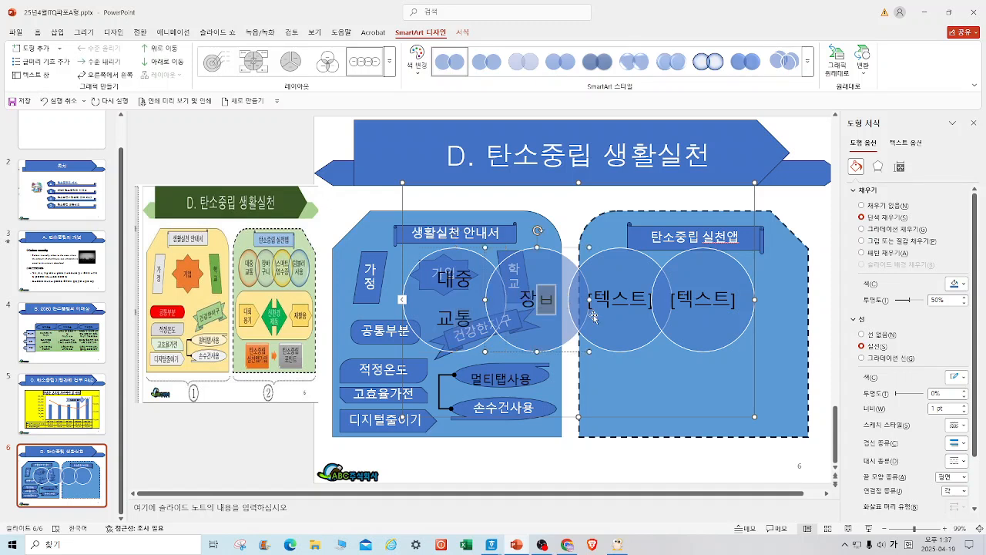
{"action": "type", "text": "니"}
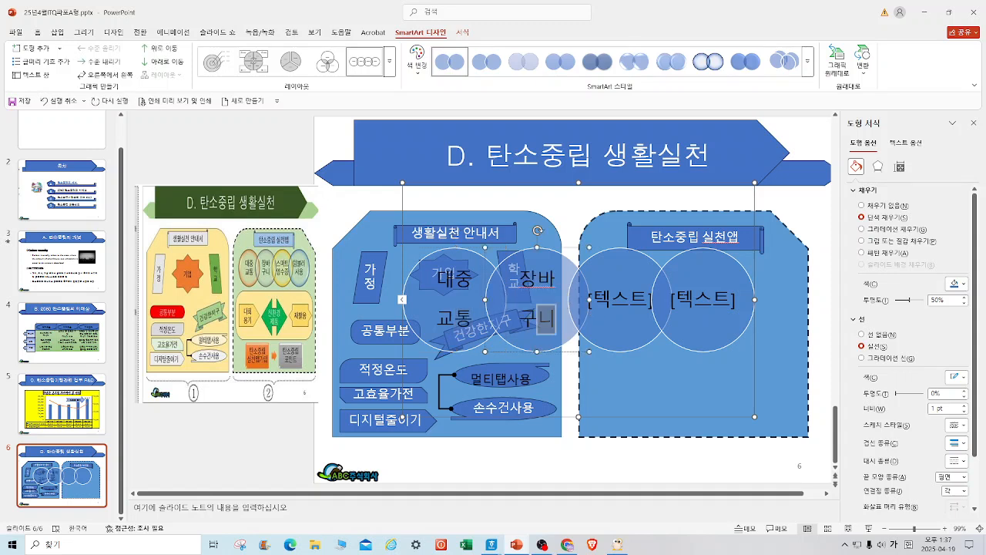
Step: Fill the third and fourth SmartArt circles with 스마트 영수증 and 텀블러 사용, each split over two lines
{"action": "left_click", "coordinate": [649, 312]}
{"action": "type", "text": "스마트"}
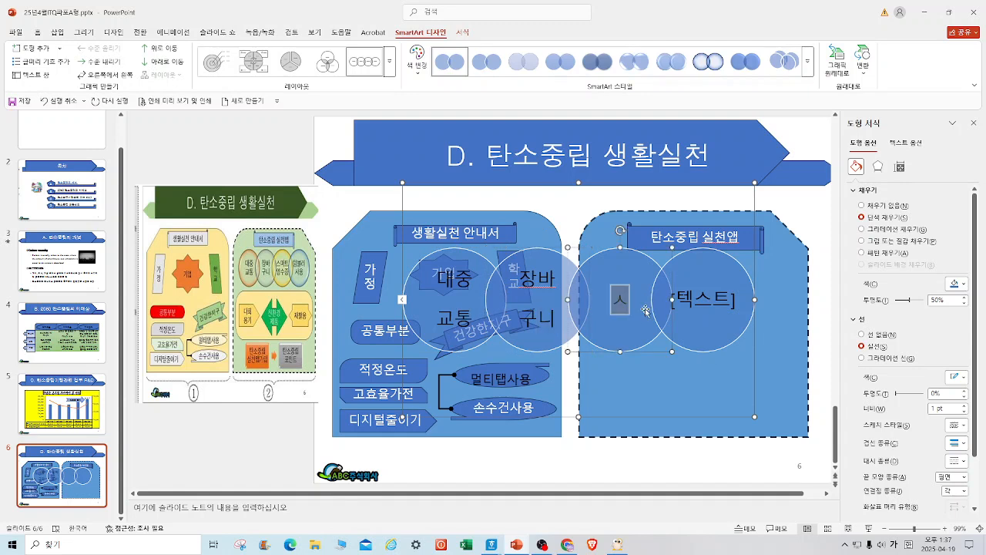
{"action": "type", "text": "용"}
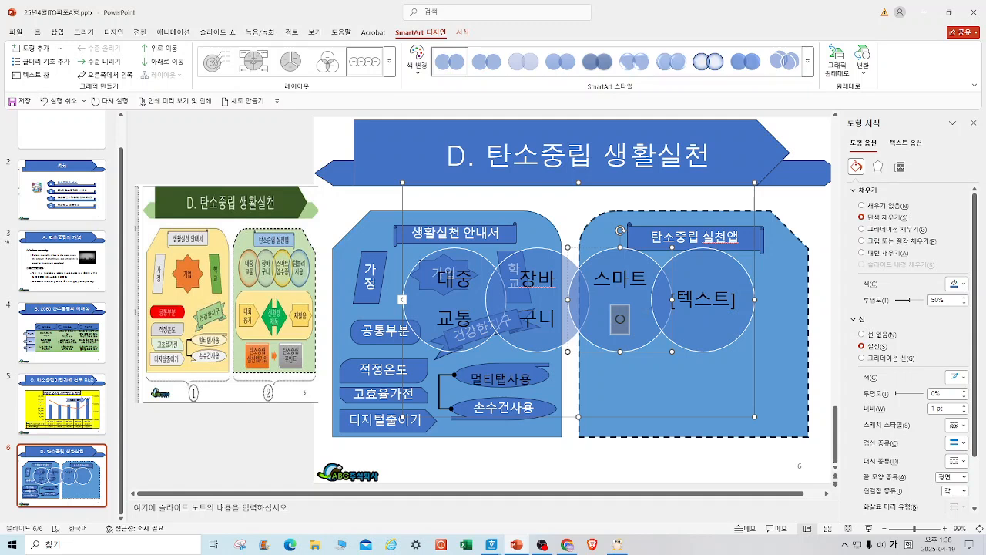
{"action": "type", "text": "영수증"}
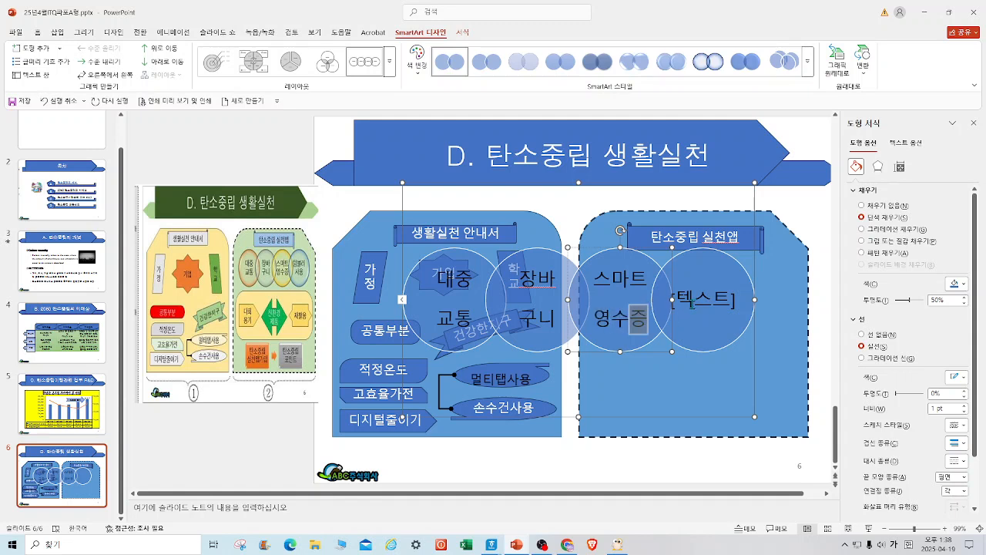
{"action": "left_click", "coordinate": [710, 299]}
{"action": "type", "text": "텀블러 ㅅ"}
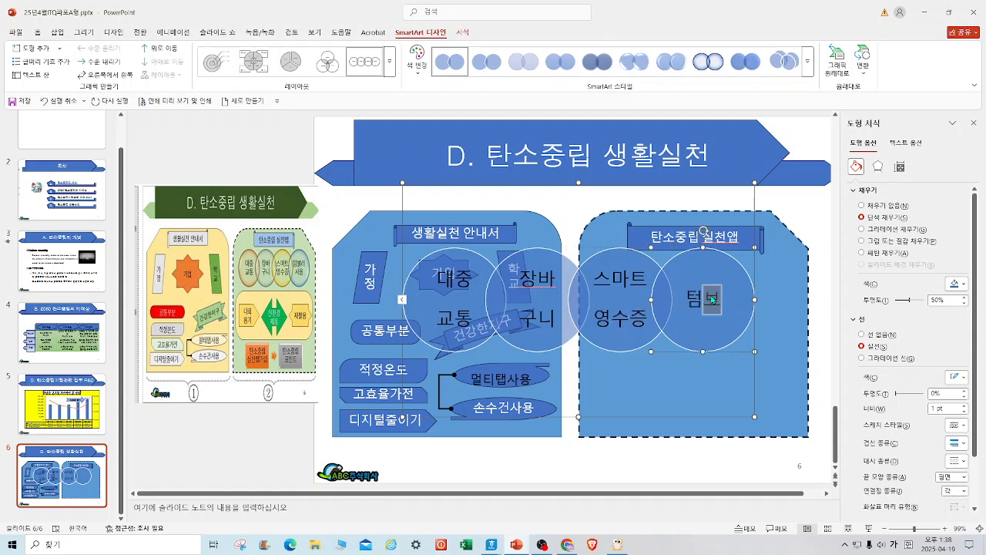
{"action": "type", "text": "사용"}
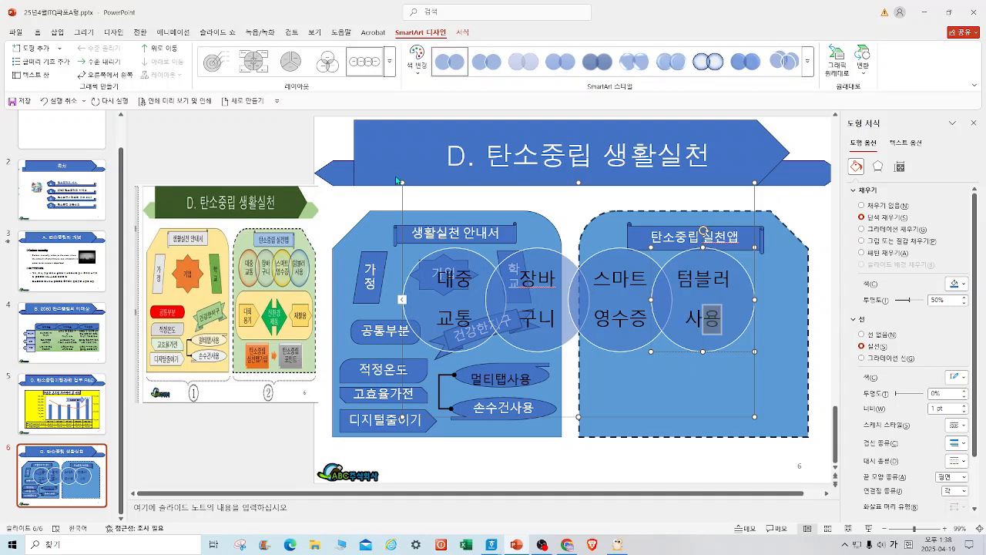
Step: Shrink the SmartArt to fit just beneath the 탄소중립 실천앱 scroll and apply the third 3-D SmartArt style
{"action": "left_click", "coordinate": [580, 291]}
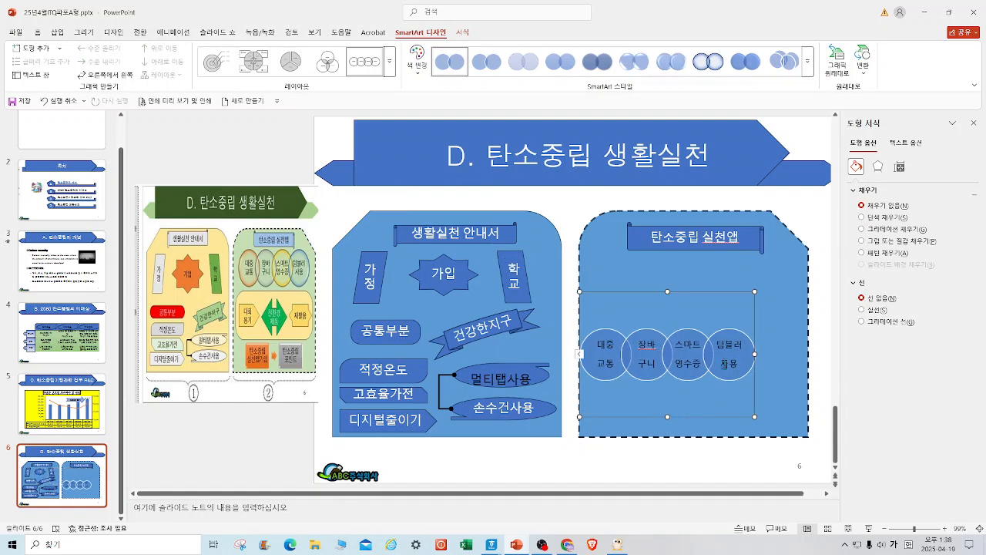
{"action": "left_click_drag", "start_coordinate": [660, 291], "coordinate": [694, 277]}
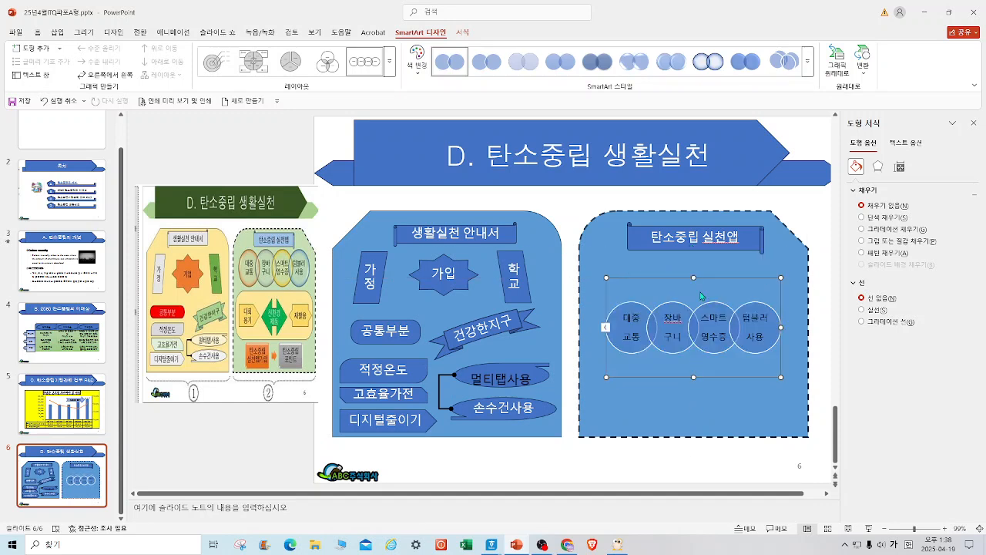
{"action": "left_click_drag", "start_coordinate": [691, 376], "coordinate": [692, 330]}
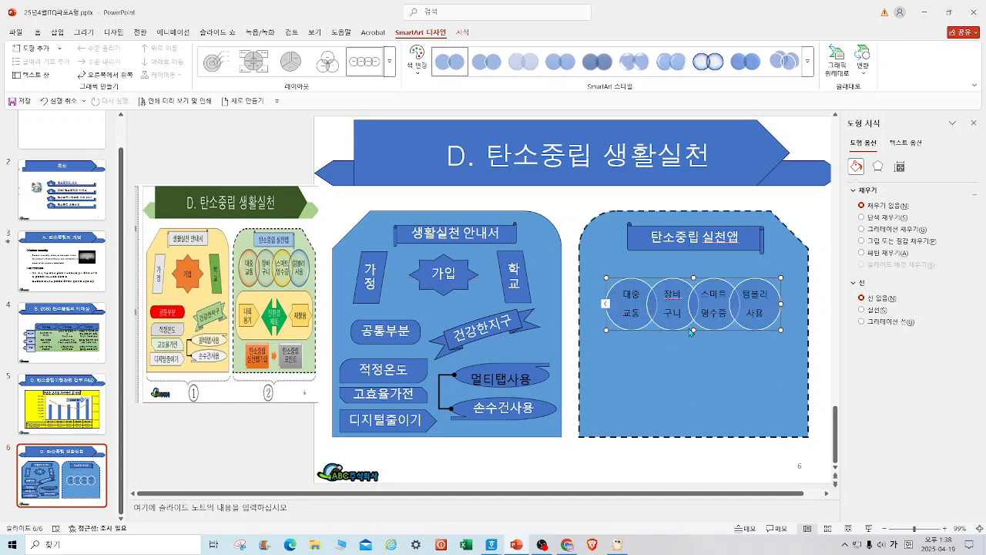
{"action": "left_click_drag", "start_coordinate": [691, 284], "coordinate": [690, 257]}
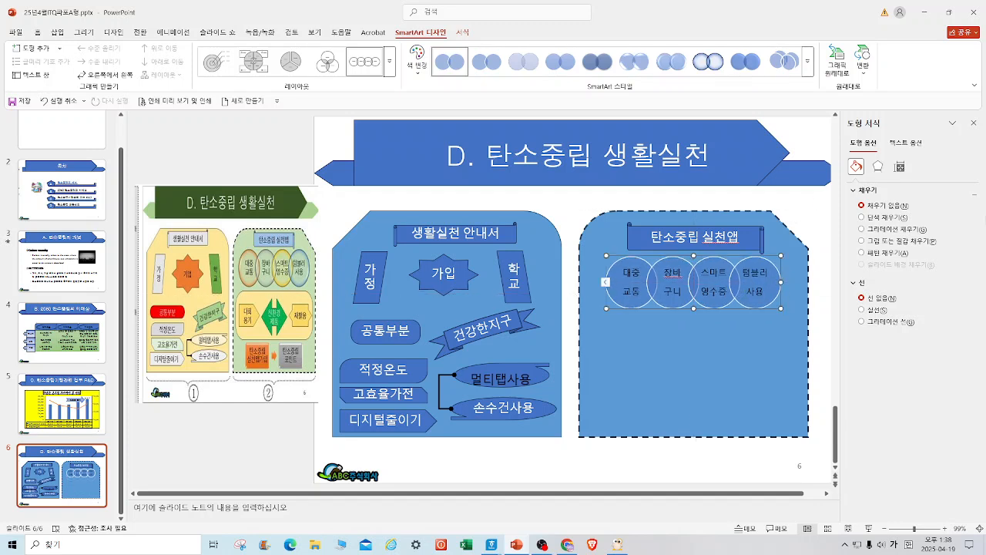
{"action": "left_click", "coordinate": [807, 62]}
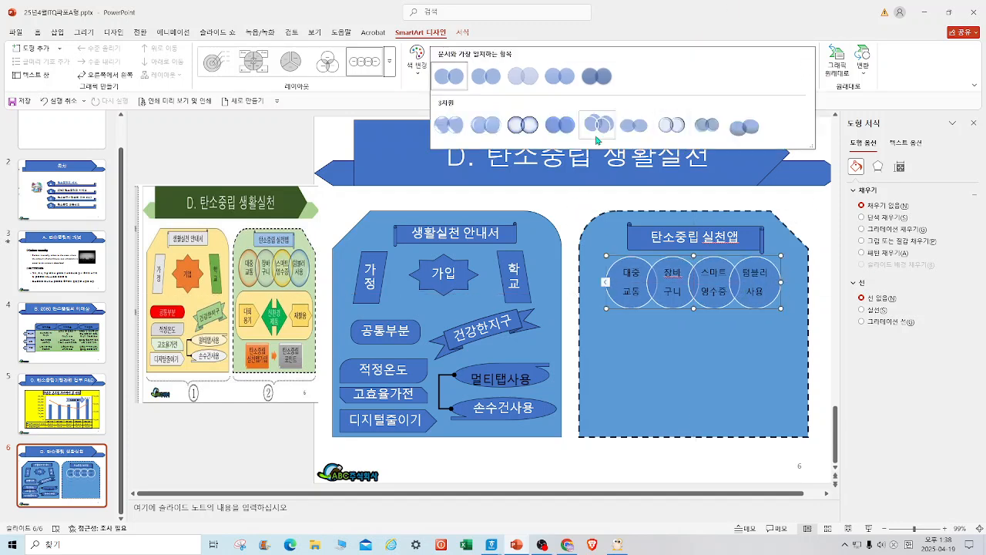
{"action": "left_click", "coordinate": [529, 125]}
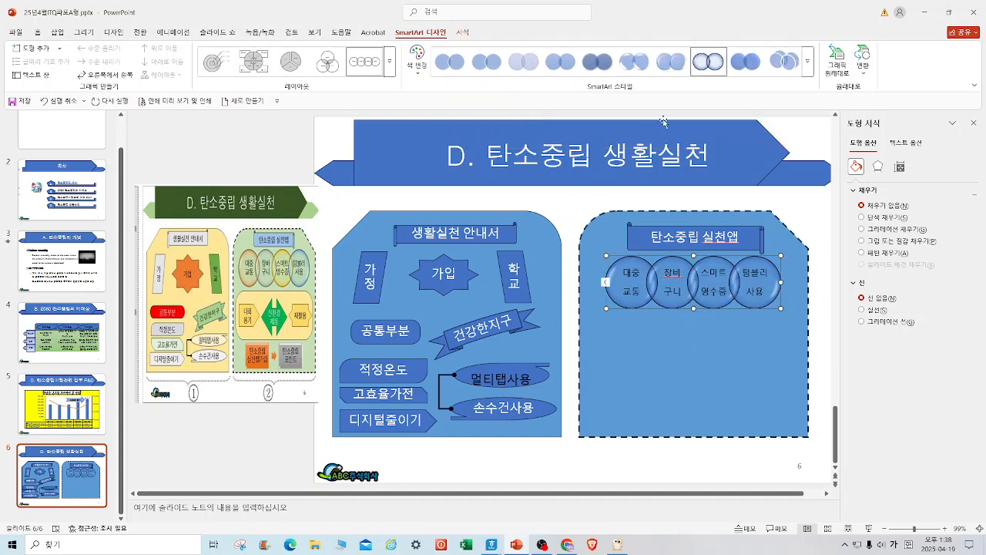
Step: Save the presentation and draw a green rounded rectangle about 3.7 cm high and 10.2 cm wide beneath the SmartArt circles
{"action": "left_click", "coordinate": [22, 100]}
{"action": "left_click", "coordinate": [57, 32]}
{"action": "left_click", "coordinate": [174, 77]}
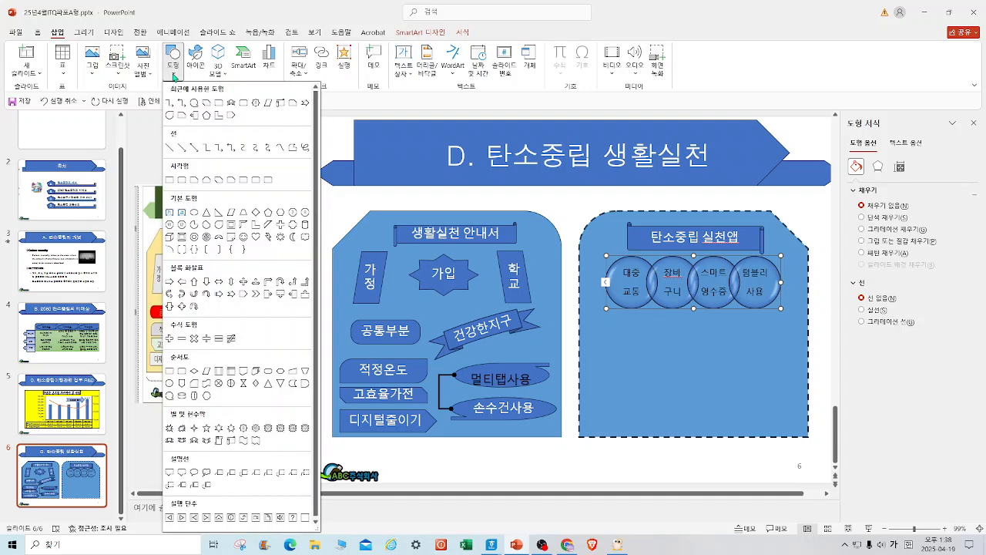
{"action": "left_click", "coordinate": [182, 182]}
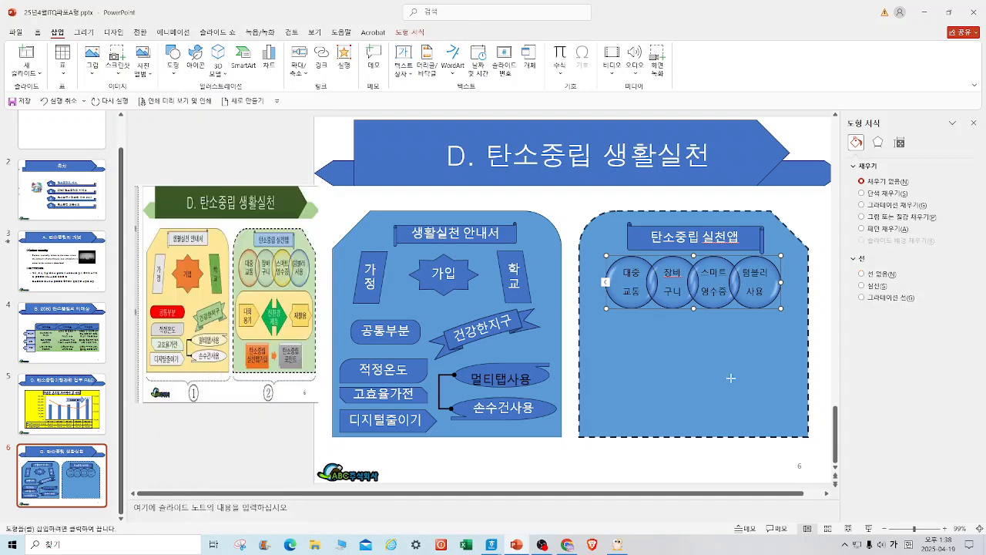
{"action": "left_click_drag", "start_coordinate": [604, 323], "coordinate": [790, 391]}
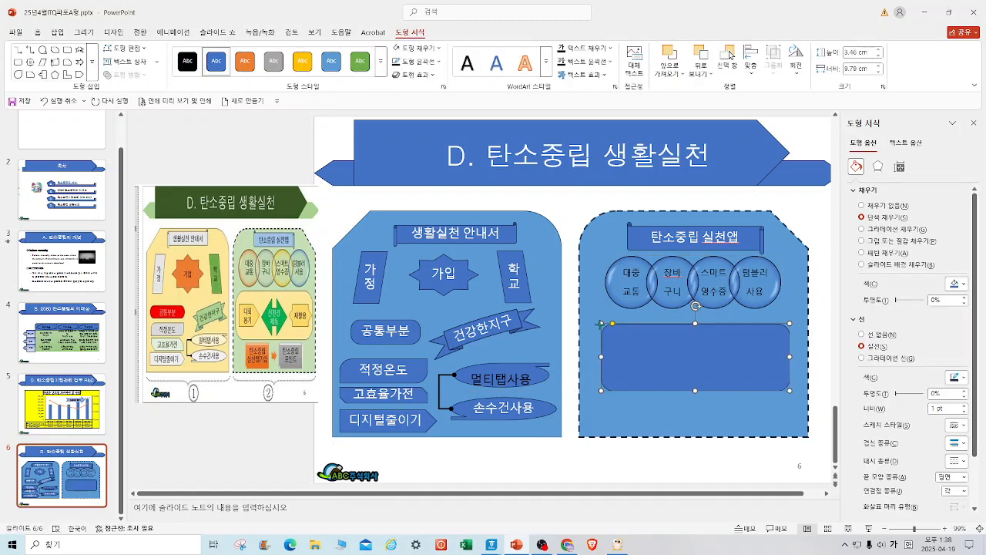
{"action": "left_click_drag", "start_coordinate": [602, 324], "coordinate": [594, 319]}
{"action": "left_click", "coordinate": [360, 61]}
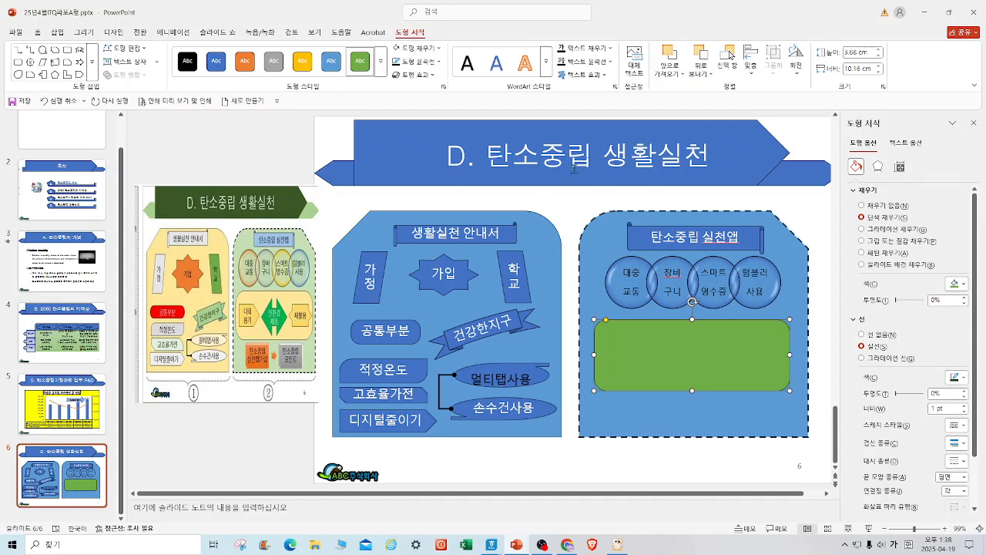
Step: Place two pentagon arrows about 2.2 × 3.24 cm at the green rectangle's left and right ends, flipping the right one horizontally
{"action": "left_click", "coordinate": [91, 62]}
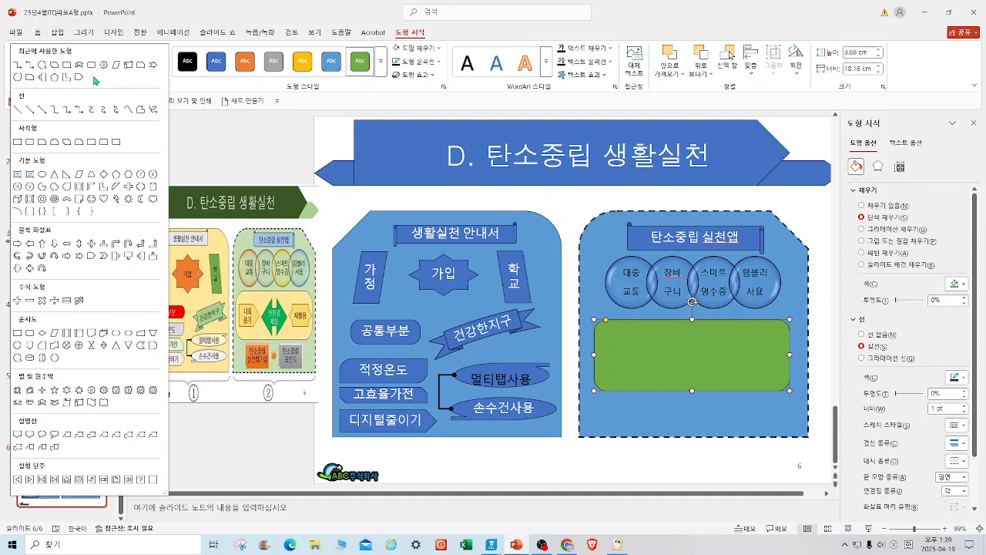
{"action": "left_click", "coordinate": [79, 80]}
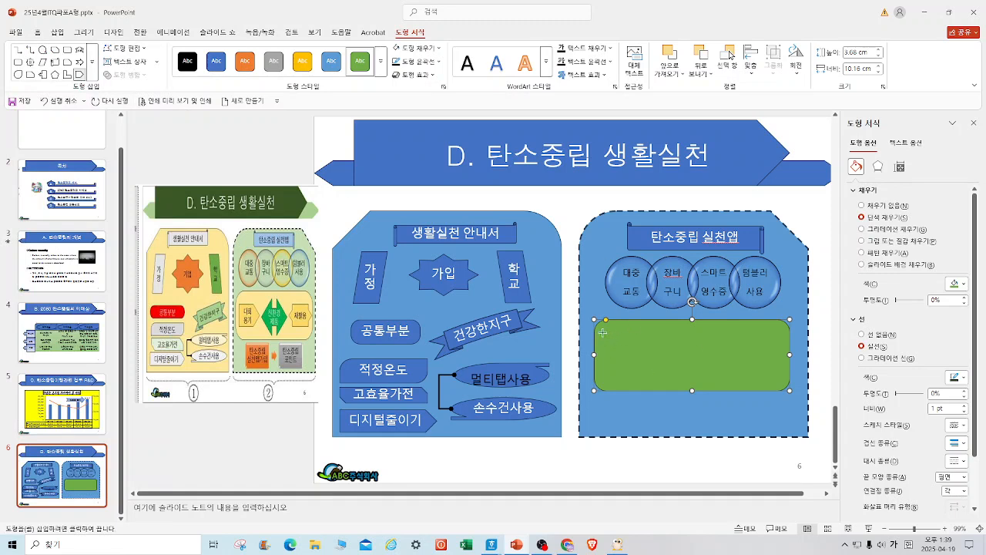
{"action": "mouse_move", "coordinate": [602, 332]}
{"action": "left_mouse_down"}
{"action": "mouse_move", "coordinate": [664, 375]}
{"action": "mouse_move", "coordinate": [765, 359]}
{"action": "left_mouse_up"}
{"action": "left_click", "coordinate": [797, 74]}
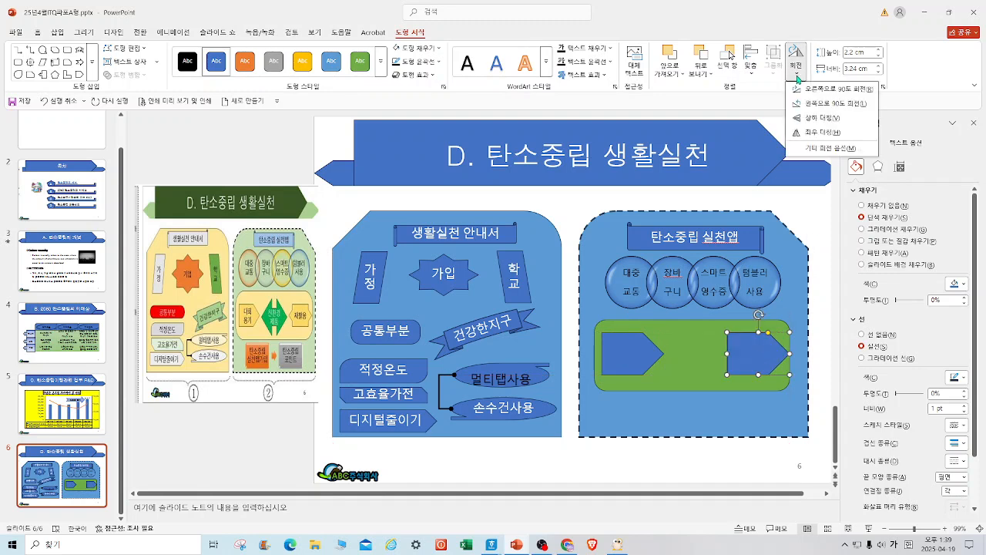
{"action": "left_click", "coordinate": [818, 133]}
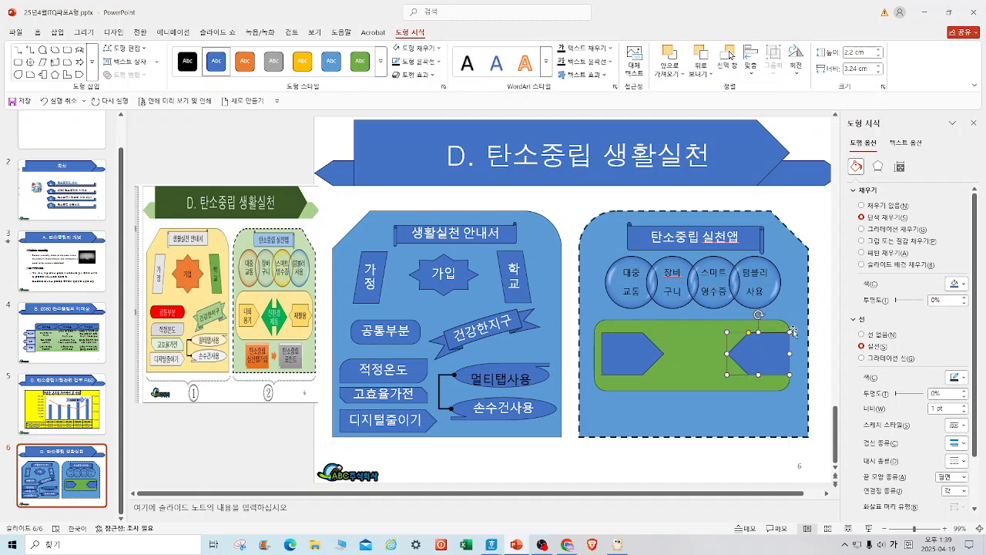
Step: Enlarge the green rounded rectangle slightly up and to the right, and label the left pentagon arrow 다회용기
{"action": "left_click_drag", "start_coordinate": [792, 331], "coordinate": [797, 316]}
{"action": "left_click", "coordinate": [628, 359]}
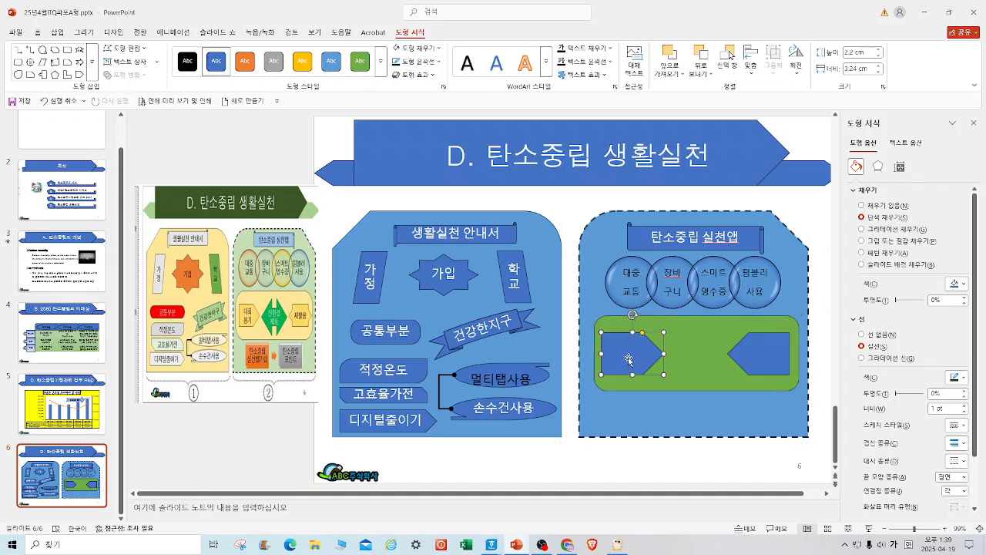
{"action": "type", "text": "다회용기"}
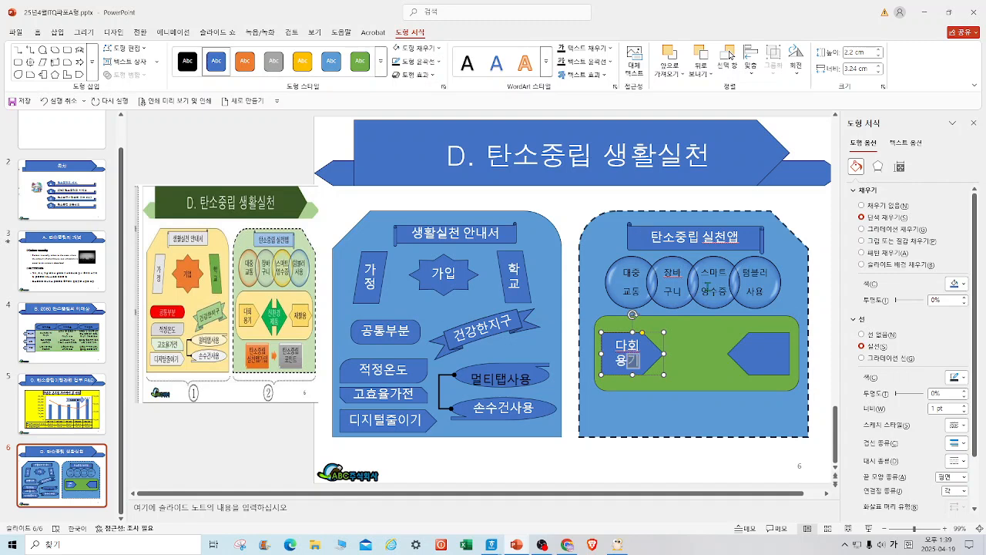
Step: Change the right pentagon arrow into a left-right arrow callout and adjust its arrowhead proportions to fill out the points
{"action": "left_click", "coordinate": [758, 351]}
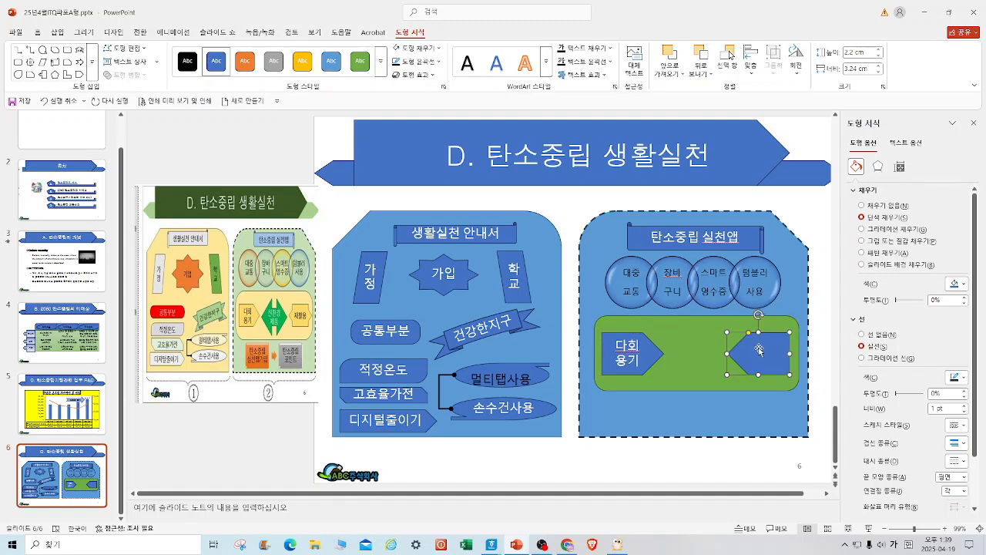
{"action": "left_click", "coordinate": [131, 49]}
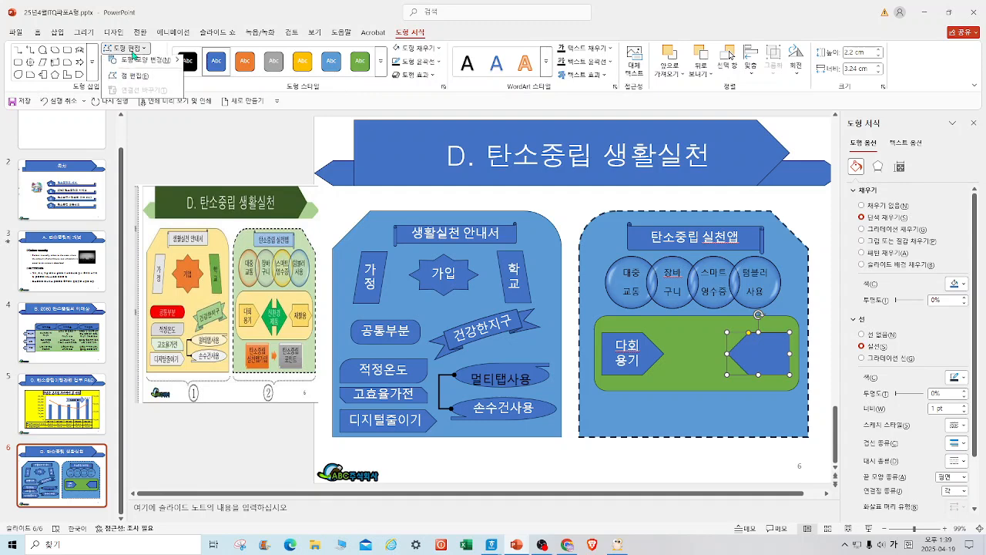
{"action": "mouse_move", "coordinate": [137, 67]}
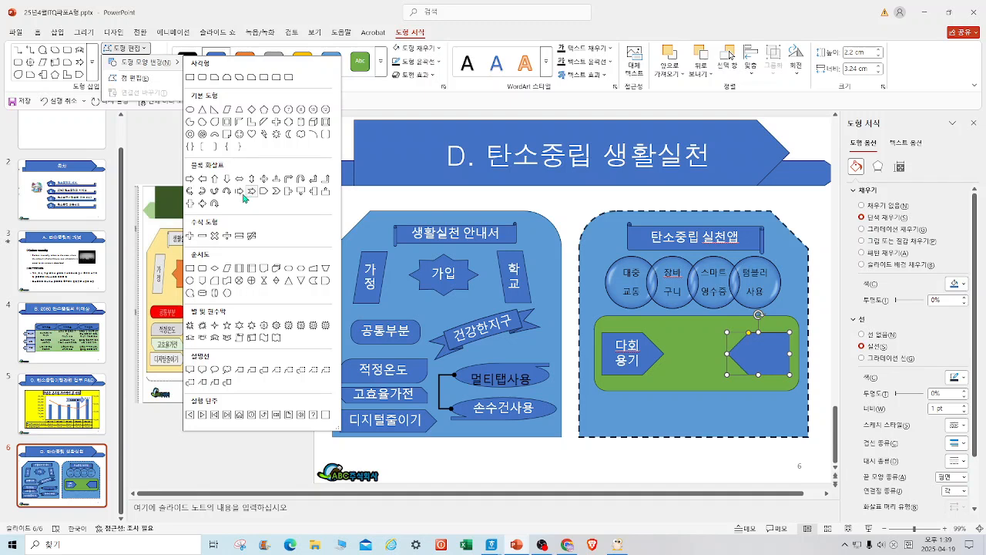
{"action": "left_click", "coordinate": [191, 203]}
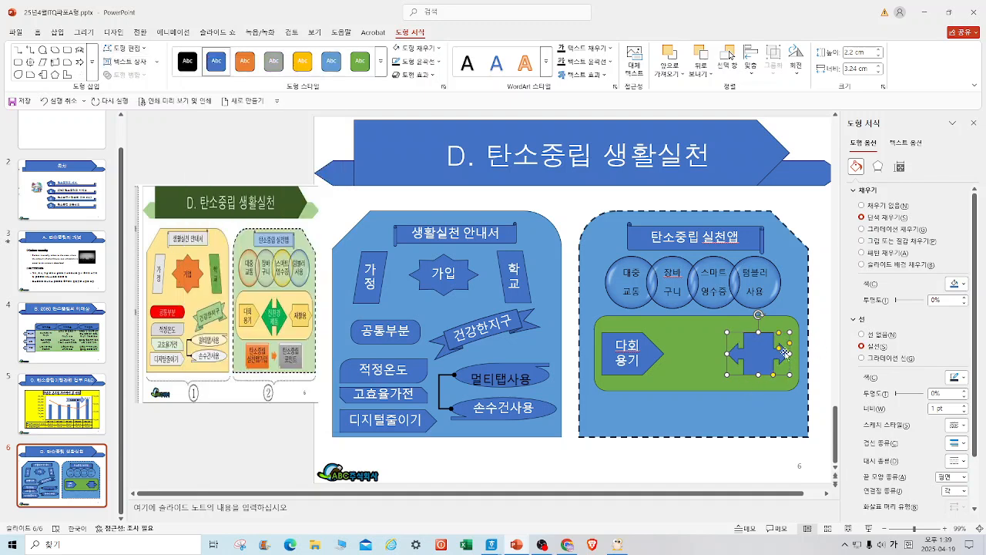
{"action": "left_click_drag", "start_coordinate": [779, 348], "coordinate": [782, 344]}
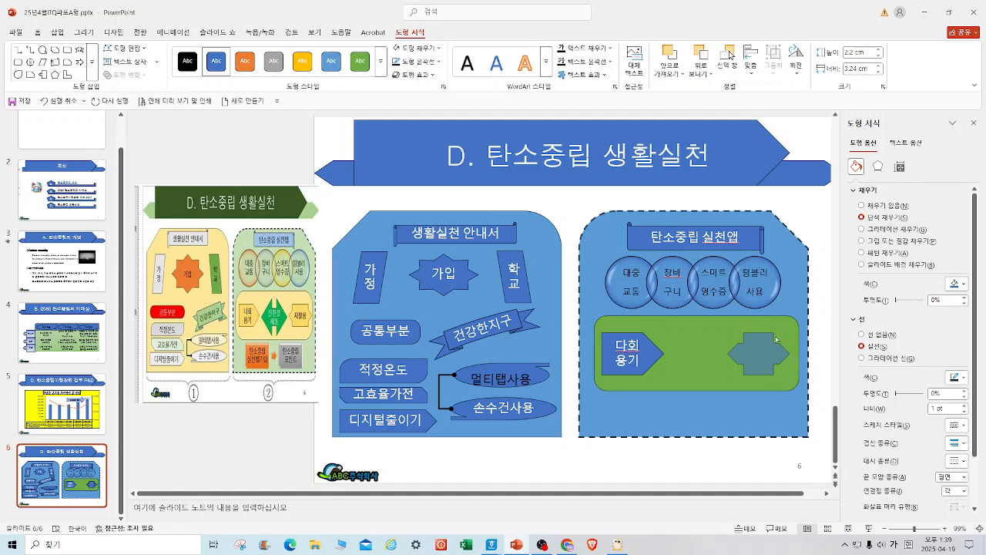
{"action": "left_click_drag", "start_coordinate": [776, 339], "coordinate": [774, 341]}
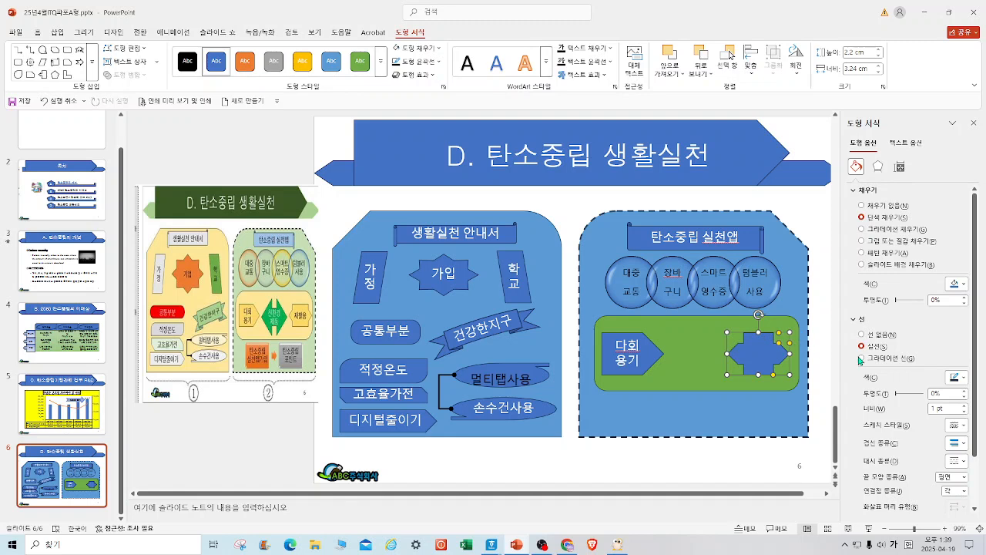
Step: Shrink the left-right arrow callout to about 1.61 cm high and 2.89 cm wide within the green rectangle
{"action": "left_click", "coordinate": [756, 339]}
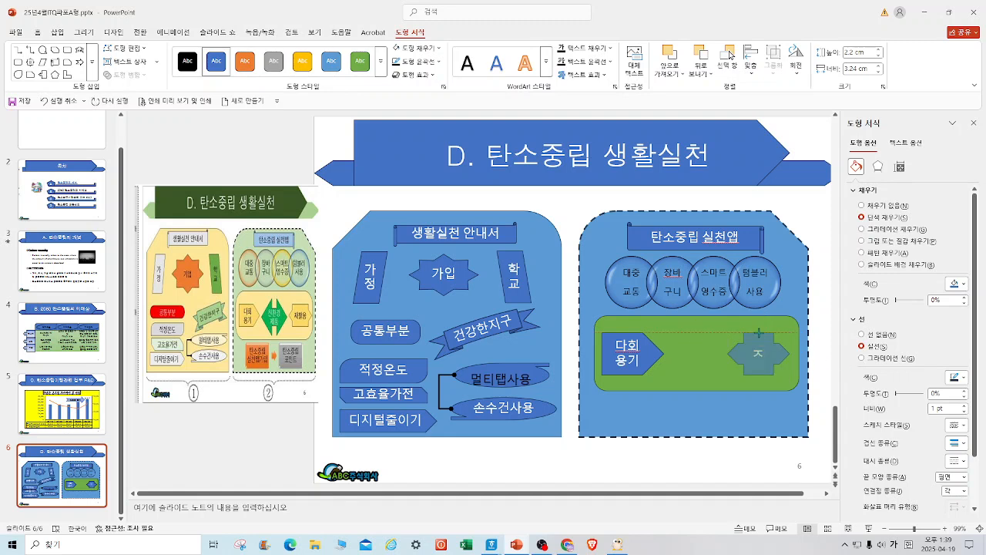
{"action": "left_click_drag", "start_coordinate": [757, 331], "coordinate": [757, 342]}
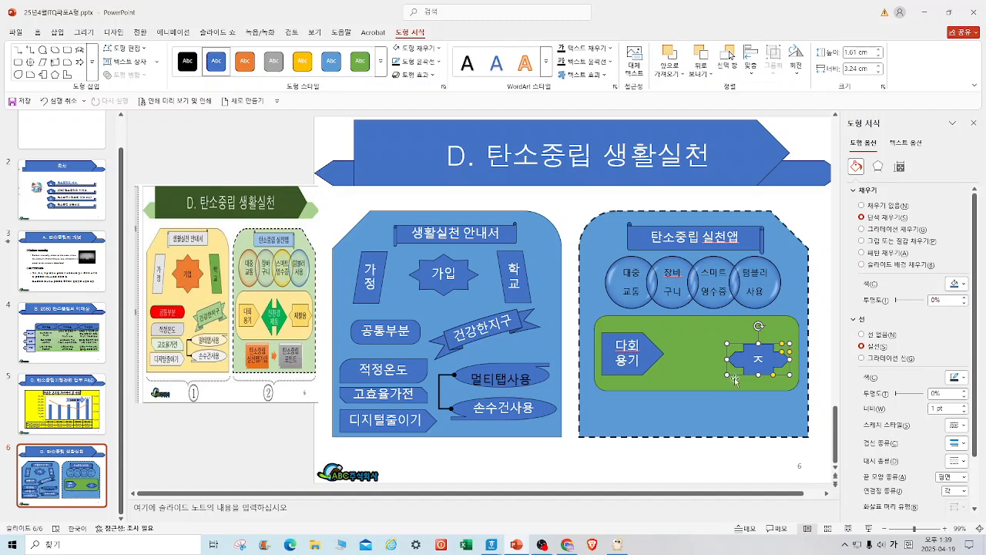
{"action": "mouse_move", "coordinate": [727, 359]}
{"action": "left_mouse_down"}
{"action": "mouse_move", "coordinate": [748, 353]}
{"action": "mouse_move", "coordinate": [671, 353]}
{"action": "mouse_move", "coordinate": [734, 349]}
{"action": "left_mouse_up"}
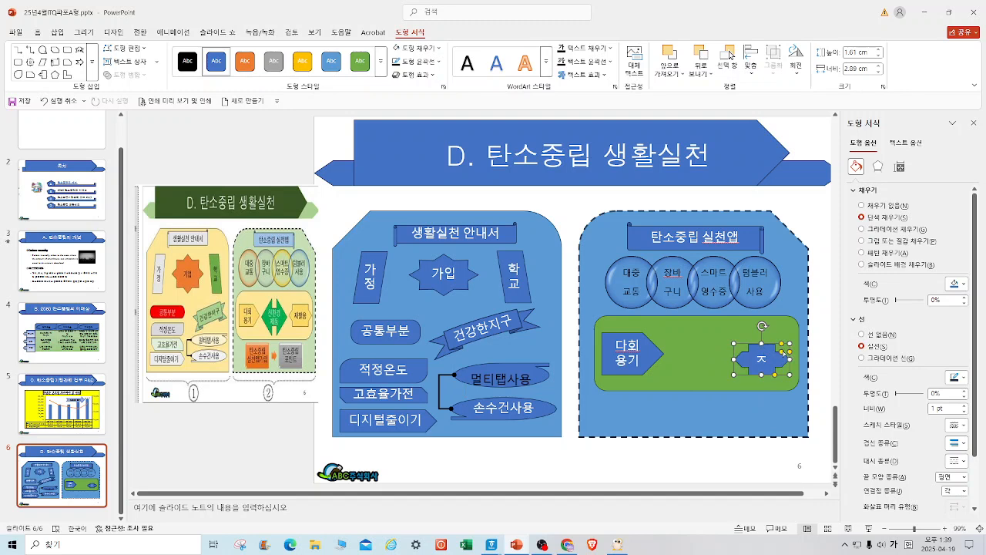